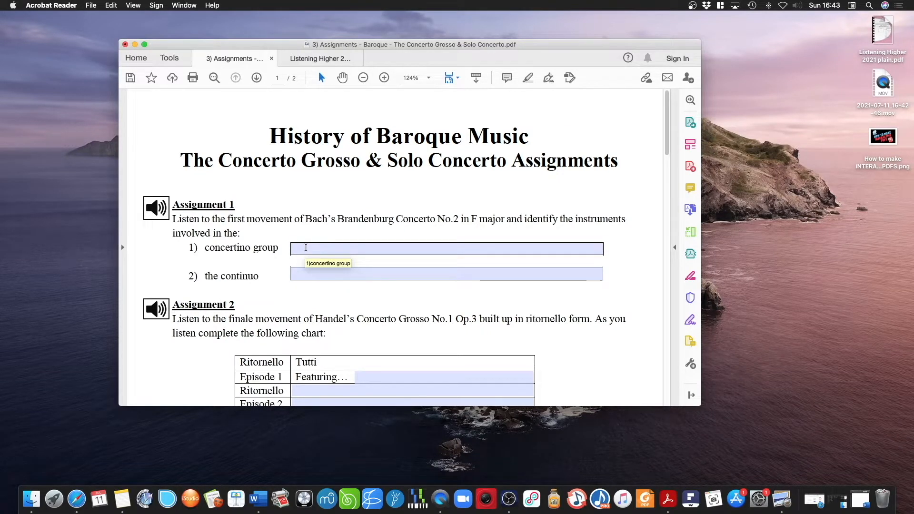
Fill in the concertino group answer of Assignment 1 with "type your answer here"
left_click(306, 248)
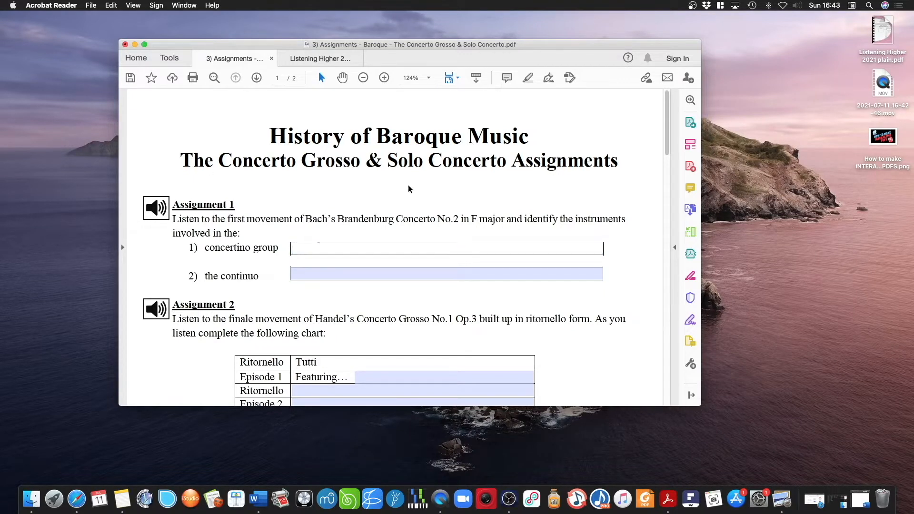
type("type your answer here")
left_click(451, 195)
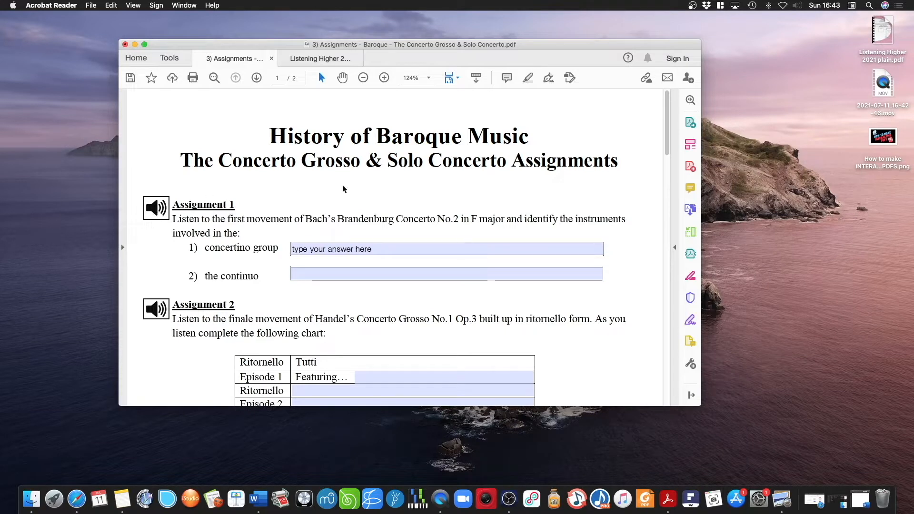
Play the Assignment 1 audio clip at a lower volume, pausing it and placing the player clear of the answer fields
left_click(159, 210)
left_click(327, 282)
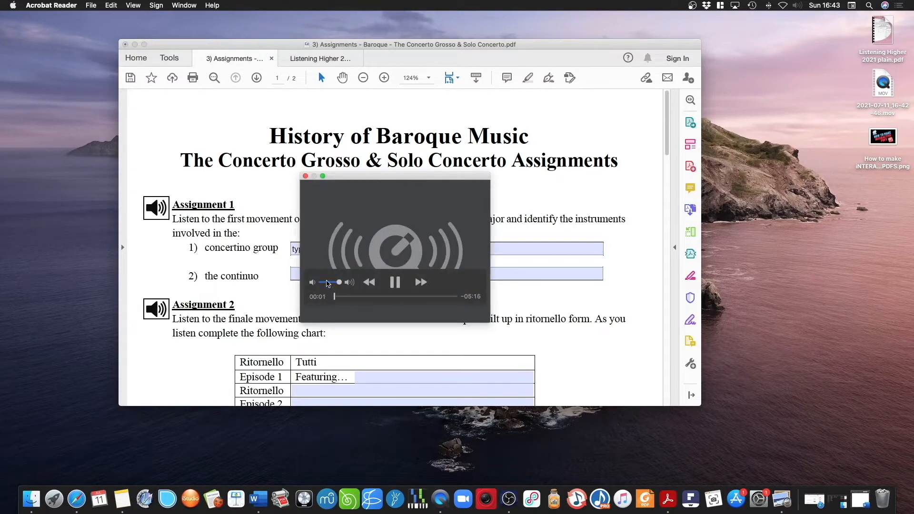
left_click_drag(376, 180, 496, 130)
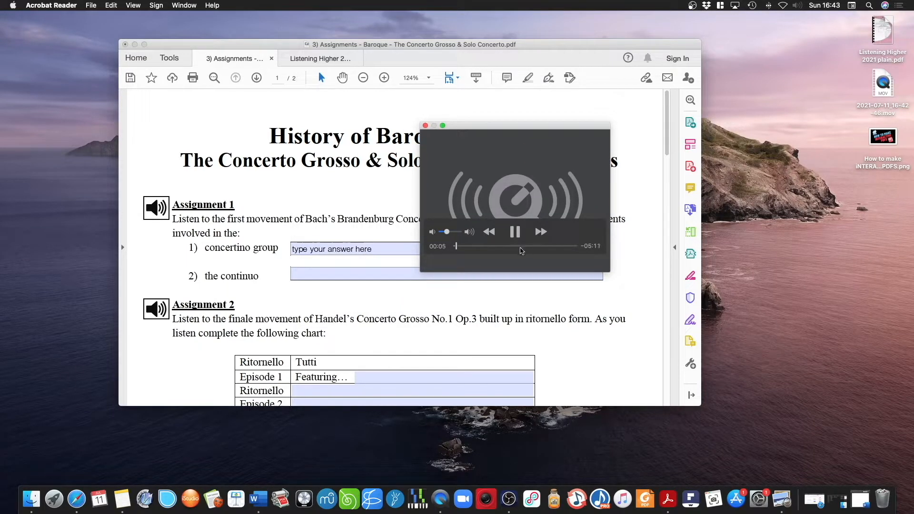
left_click(514, 231)
left_click_drag(501, 127, 537, 93)
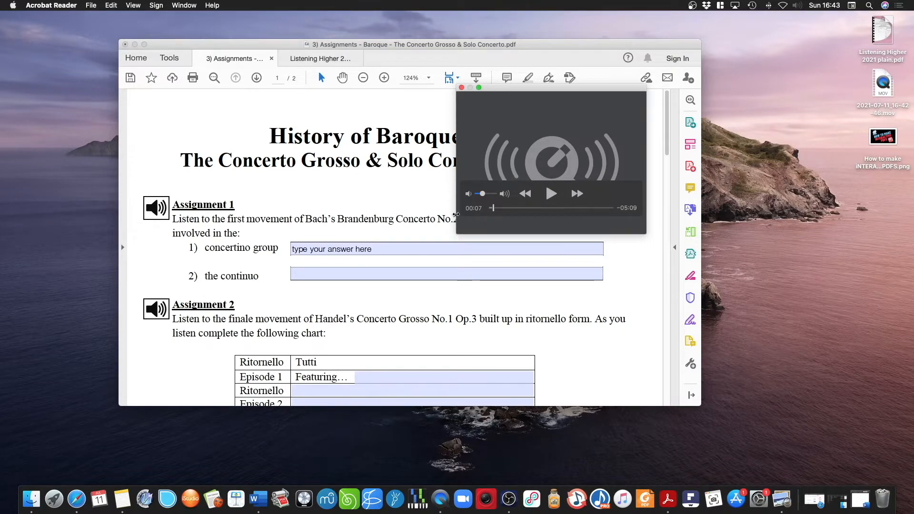
Activate the continuo answer field, then move and widen the audio player window and close it
left_click(373, 273)
left_click(374, 274)
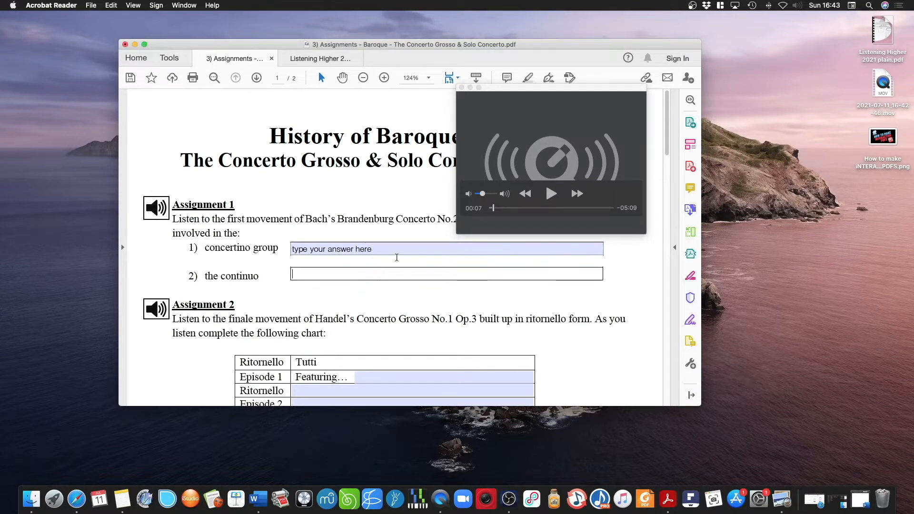
scroll(373, 219, "down", 5)
scroll(373, 219, "up", 5)
left_click_drag(521, 89, 508, 142)
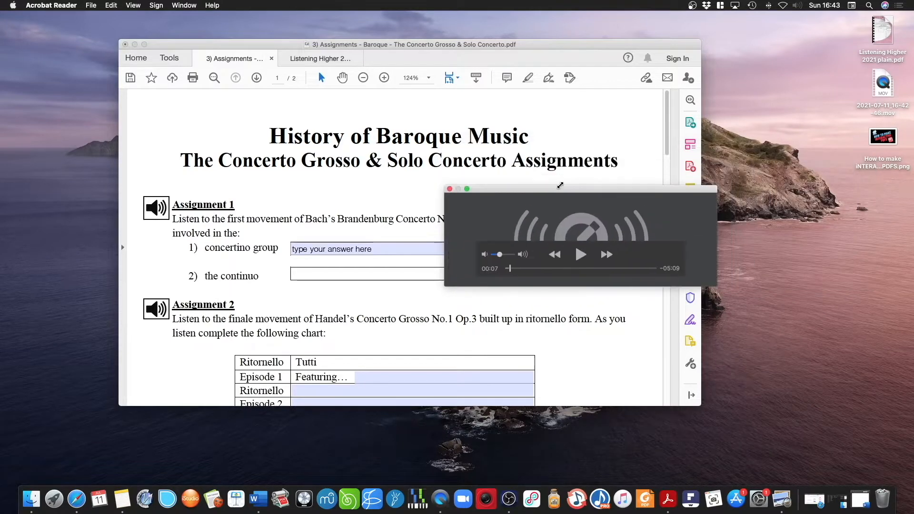
left_click_drag(634, 137, 784, 144)
left_click(450, 148)
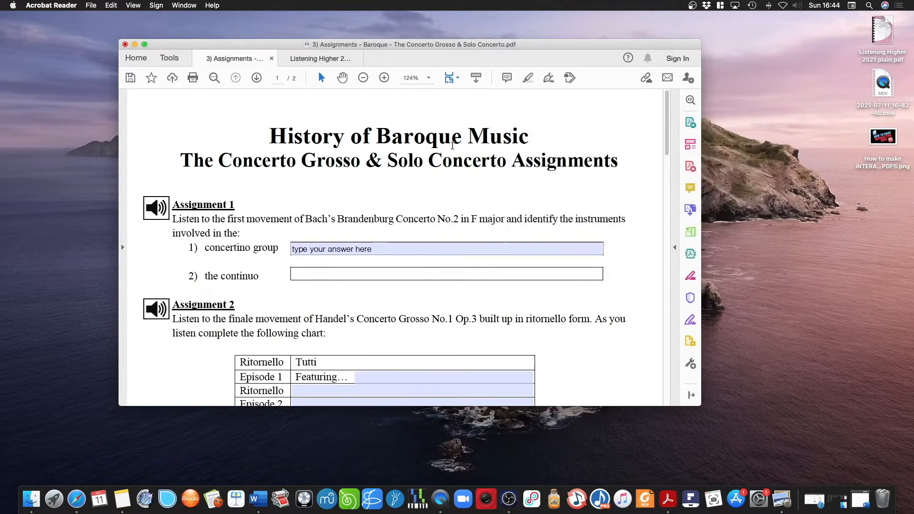
In the Listening Higher 2021 PDF, try the answer "type your answer here" in Question 3 (a) and clear it
left_click(312, 60)
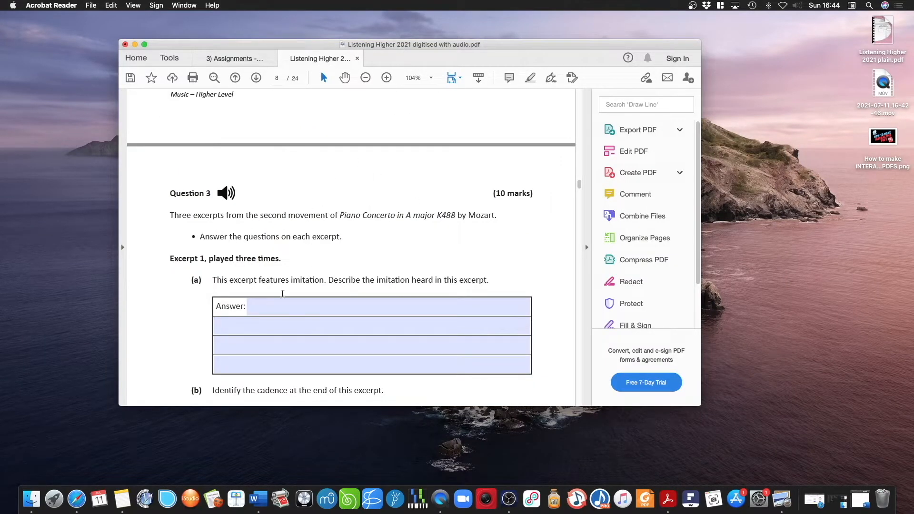
left_click(274, 305)
type("type your anw")
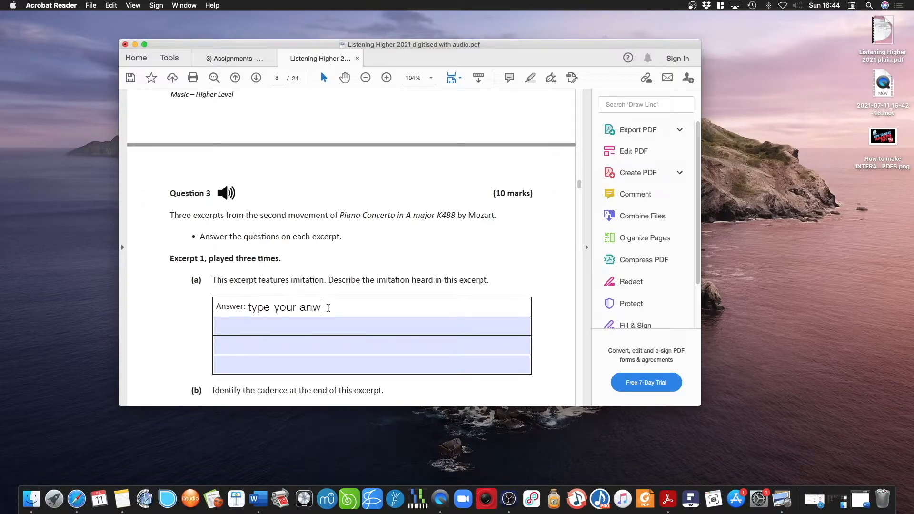
type("er swer here")
left_click(383, 275)
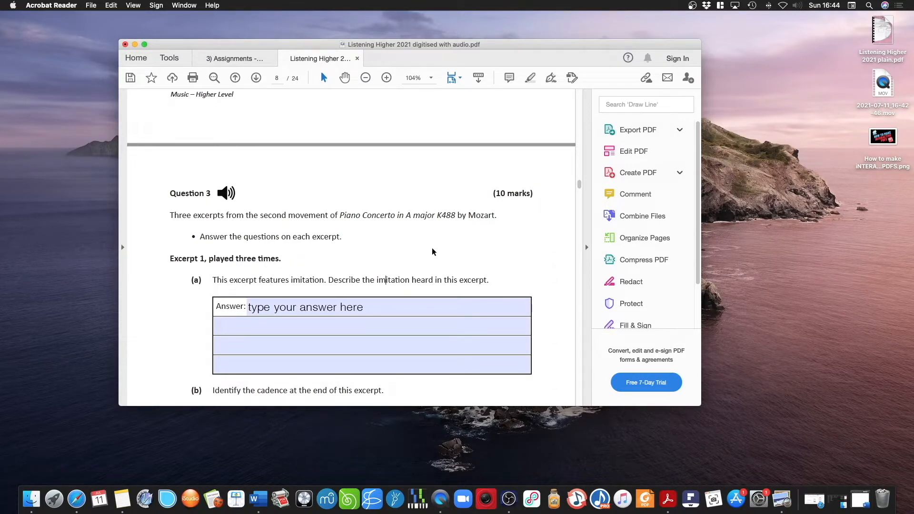
left_click_drag(366, 310, 245, 309)
key("BackSpace")
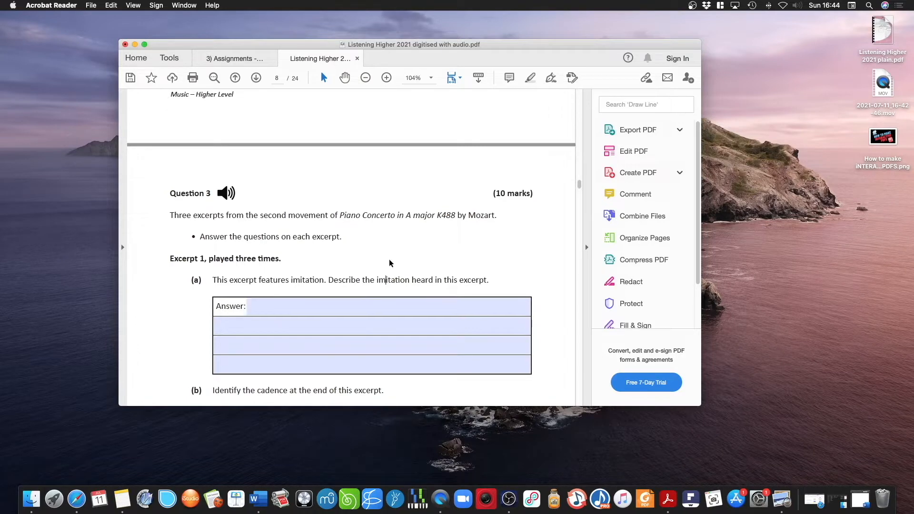
Try the Question 2 (b) tick boxes for marimba fifths and chord clusters, and clear them again
scroll(384, 264, "up", 5)
scroll(393, 263, "down", 15)
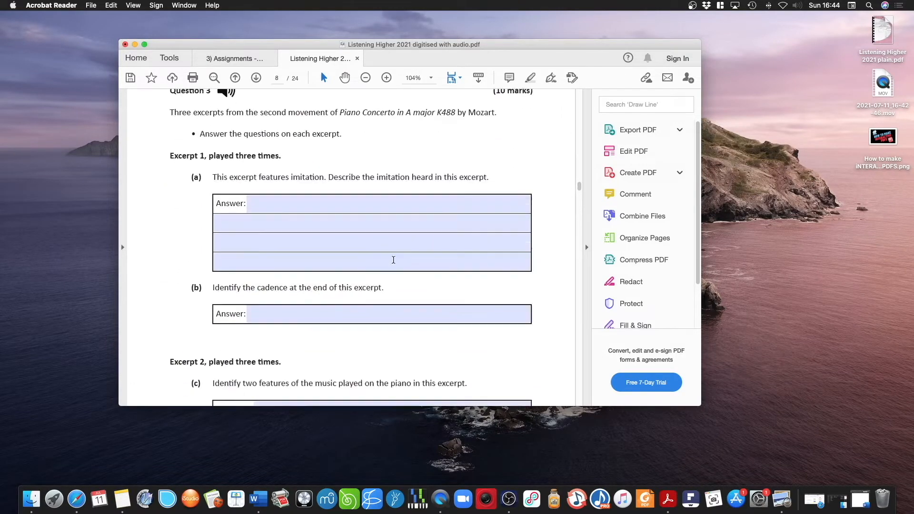
scroll(393, 261, "down", 5)
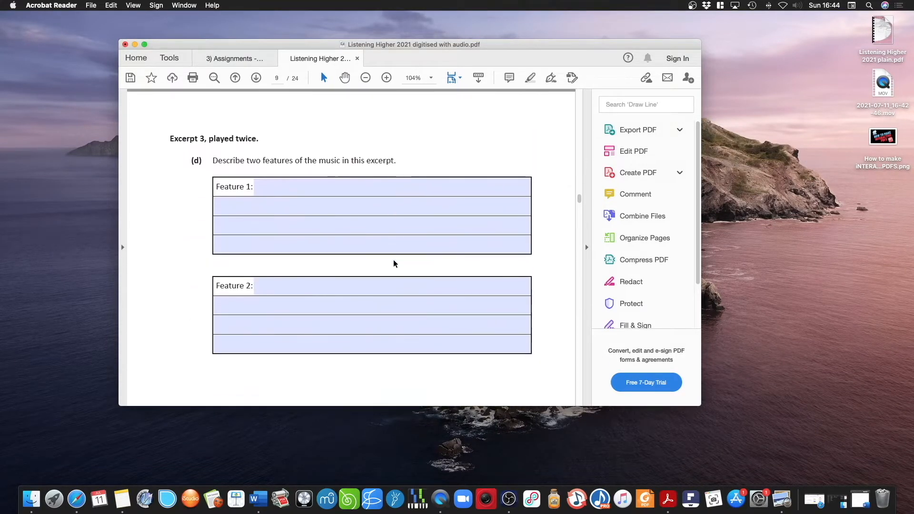
scroll(394, 261, "up", 10)
scroll(393, 261, "up", 10)
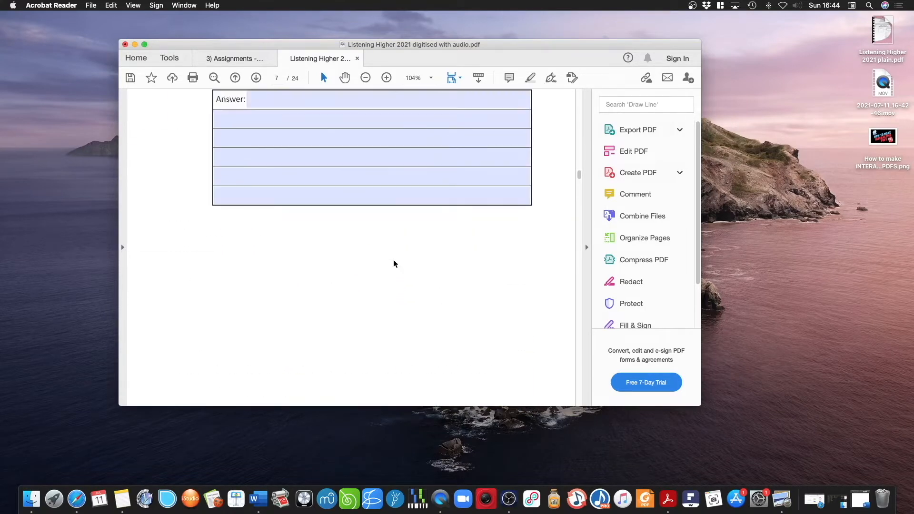
scroll(419, 253, "down", 3)
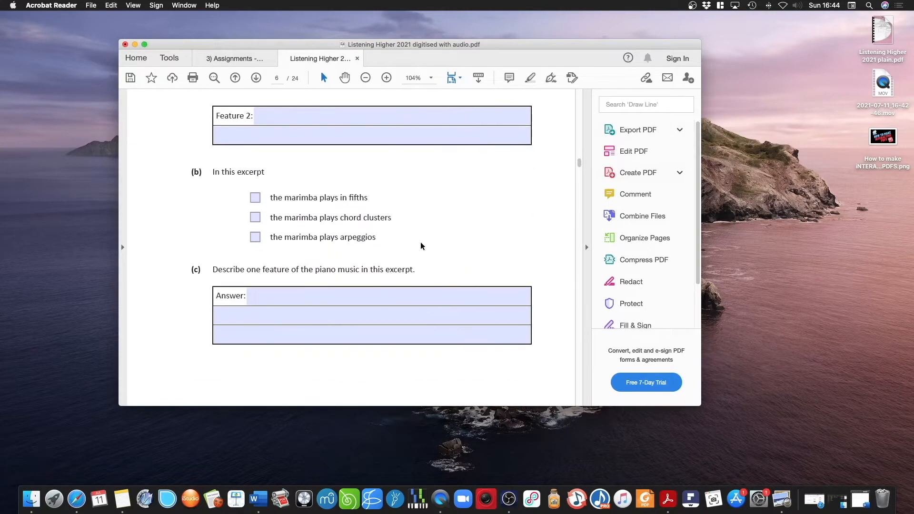
left_click(258, 203)
left_click(261, 218)
left_click(257, 218)
left_click(255, 200)
scroll(394, 214, "up", 3)
scroll(394, 215, "down", 3)
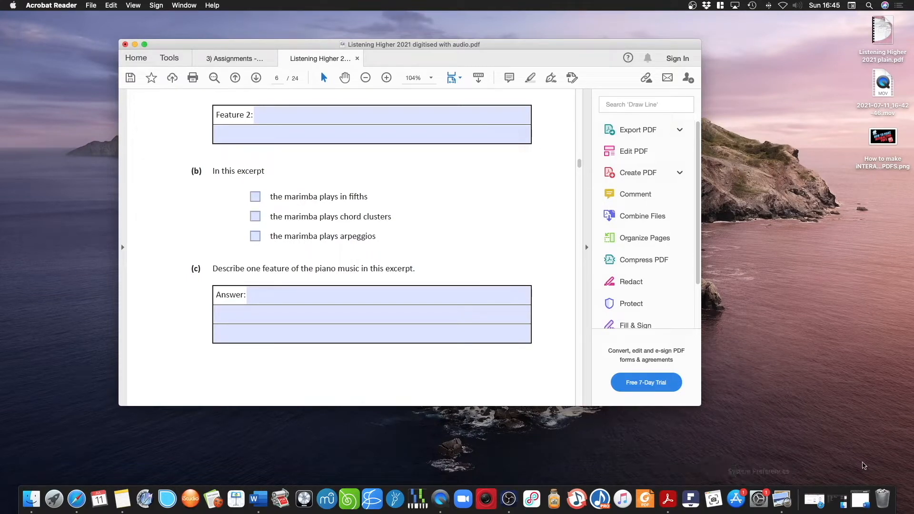
Switch to Safari's PDFelement pricing page and set the PDFelement Pro plan to Perpetual License
left_click(815, 500)
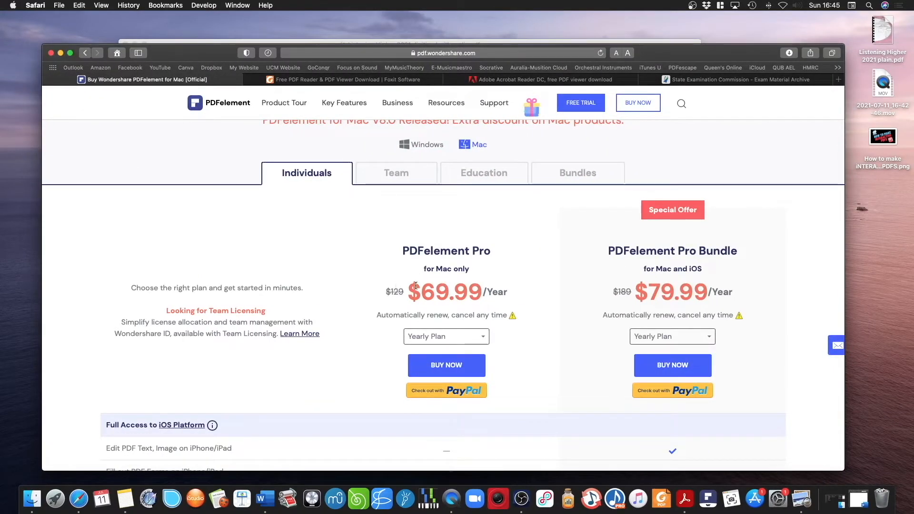
left_click(479, 339)
left_click(448, 389)
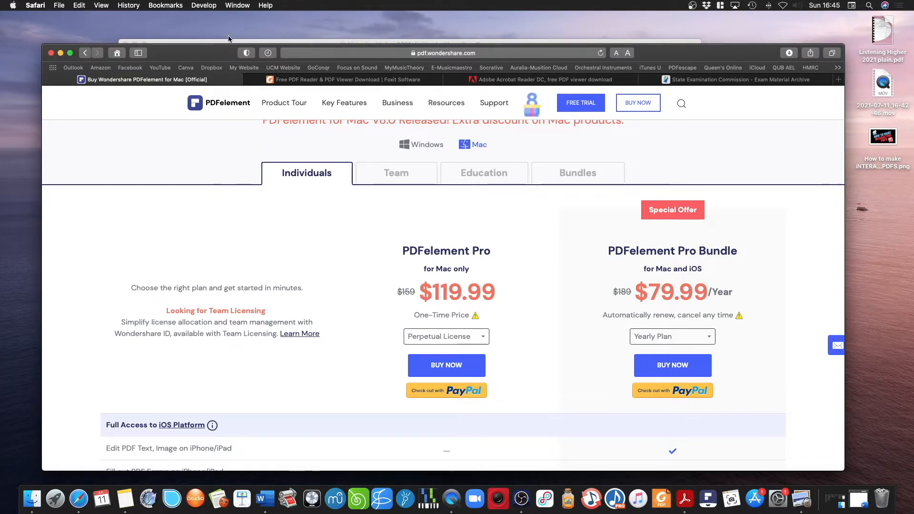
Lower the browser window to expose the Listening Higher 2021 PDF behind it, and review the Question 2 form fields there
left_click_drag(211, 52, 205, 89)
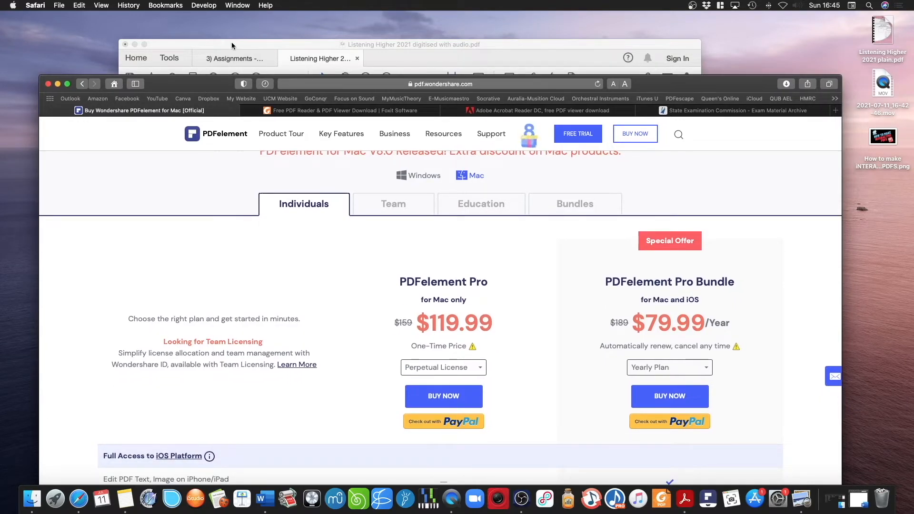
mouse_move(210, 84)
left_mouse_down()
mouse_move(206, 100)
mouse_move(206, 80)
left_mouse_up()
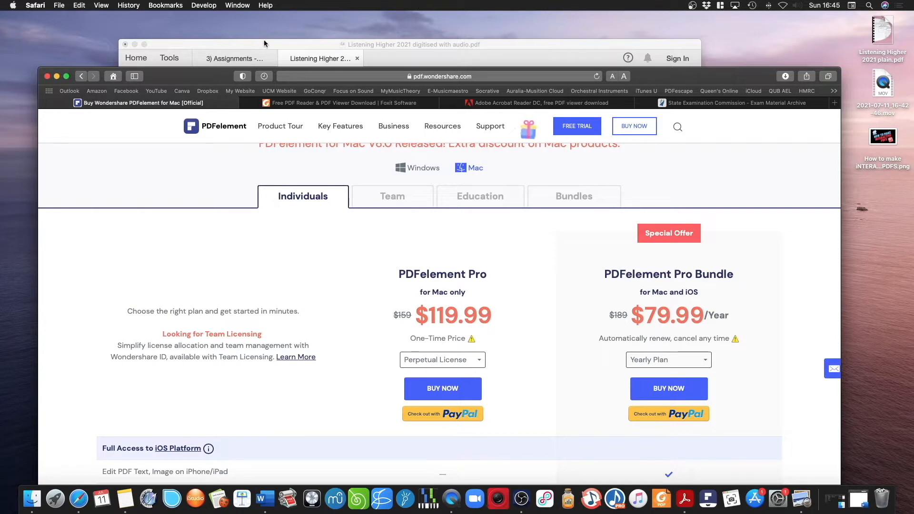
mouse_move(221, 80)
left_mouse_down()
mouse_move(224, 61)
mouse_move(231, 83)
left_mouse_up()
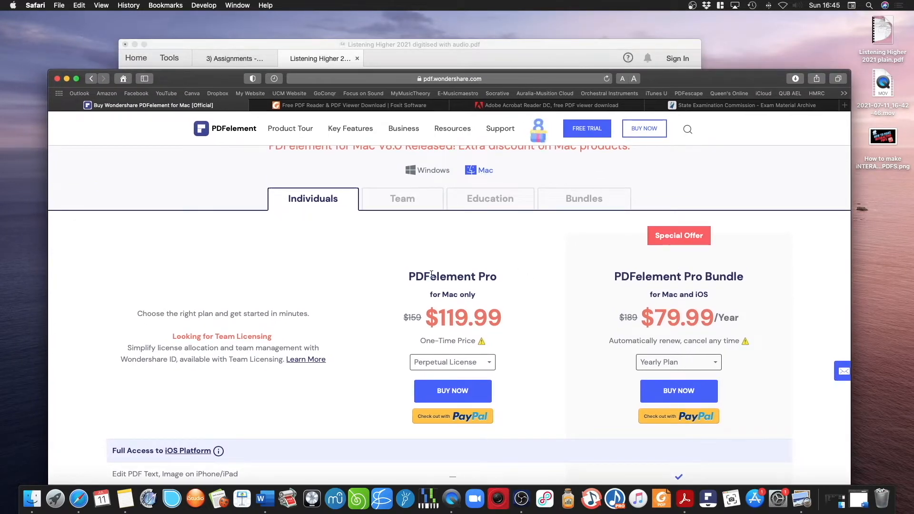
left_click(260, 51)
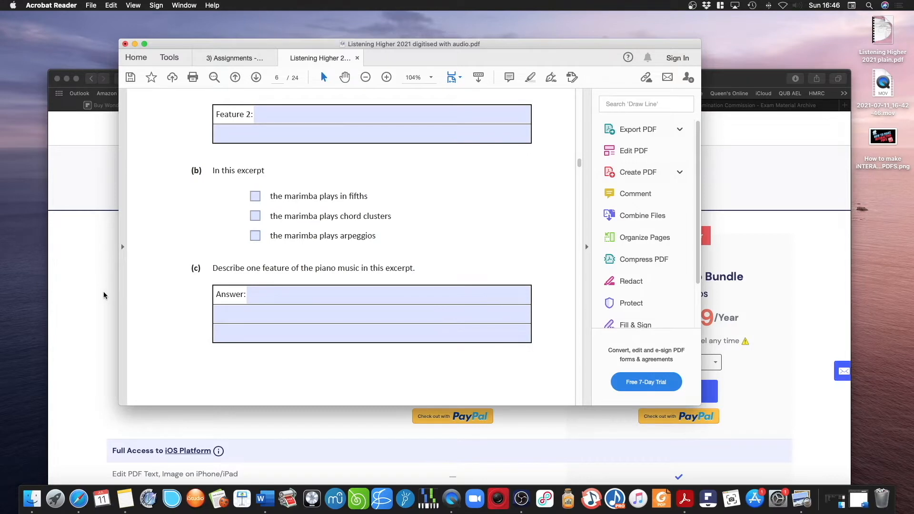
scroll(348, 242, "up", 10)
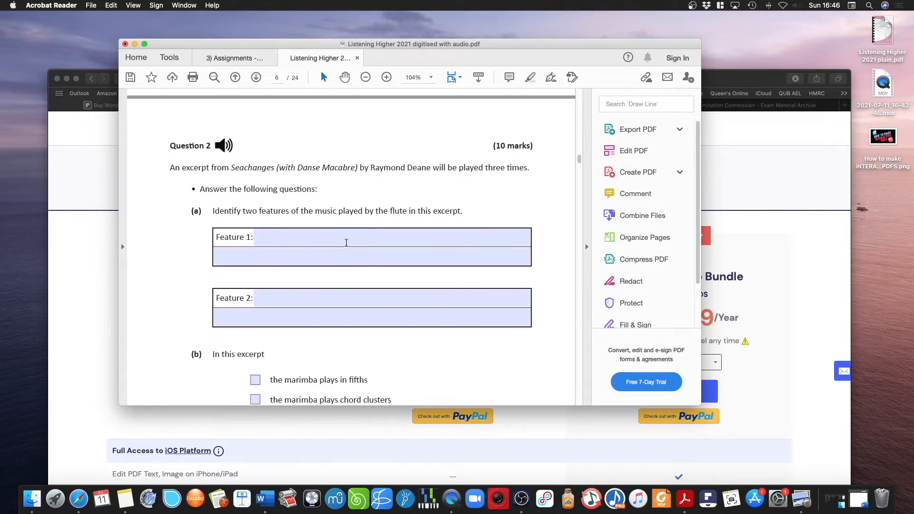
scroll(347, 243, "up", 5)
scroll(345, 243, "down", 2)
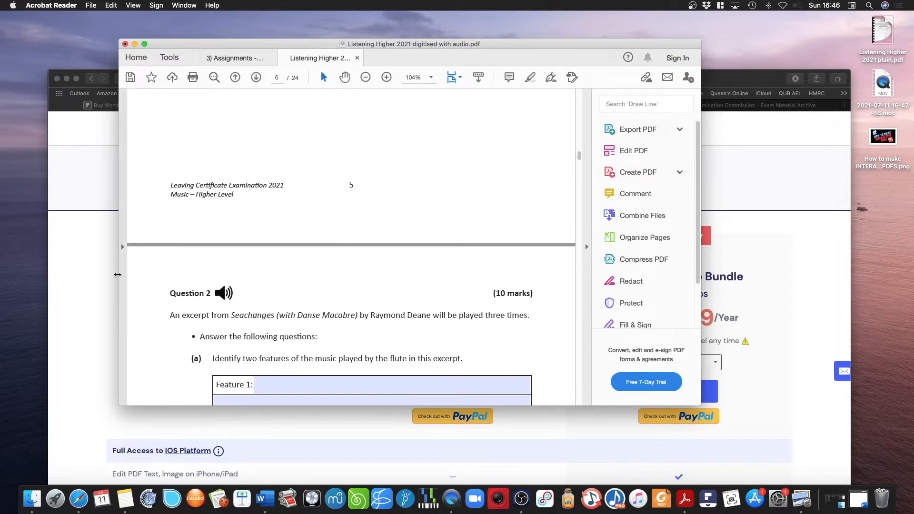
Return to Safari and view the Foxit PDF Reader and Adobe Acrobat Reader DC download pages
left_click(101, 279)
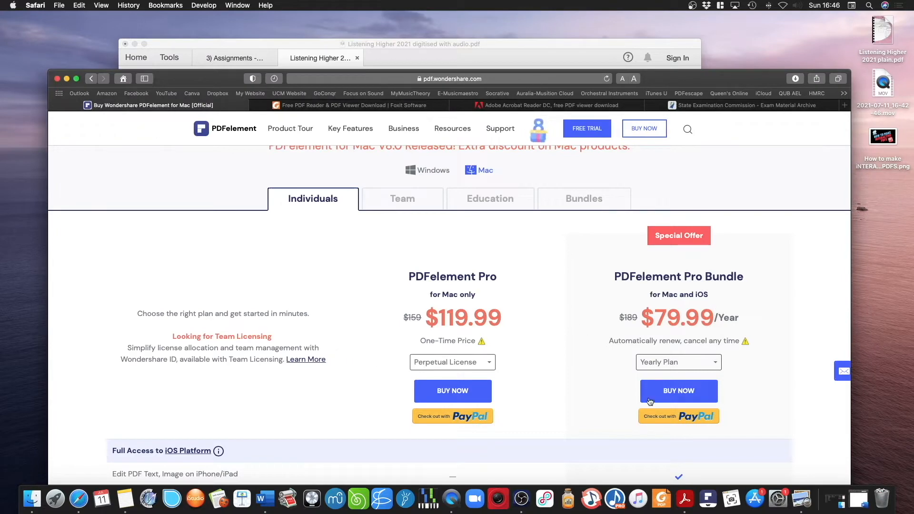
left_click(368, 106)
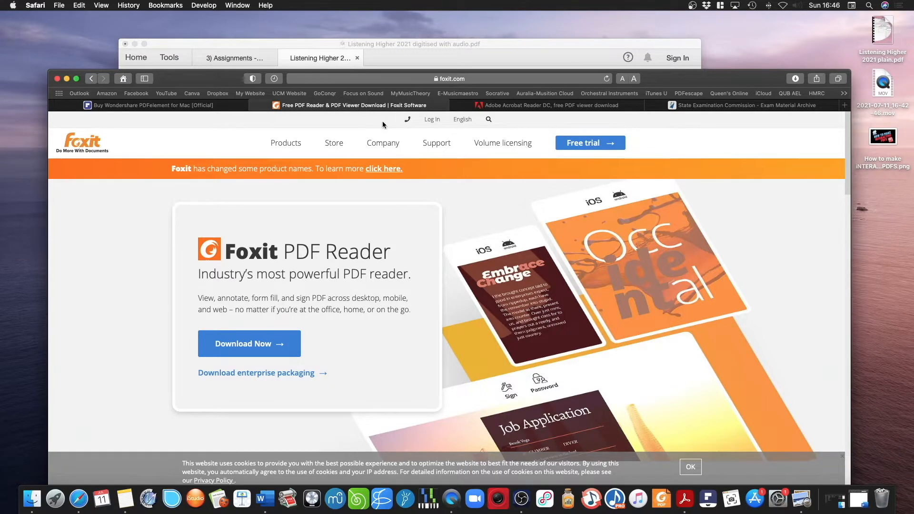
mouse_move(280, 137)
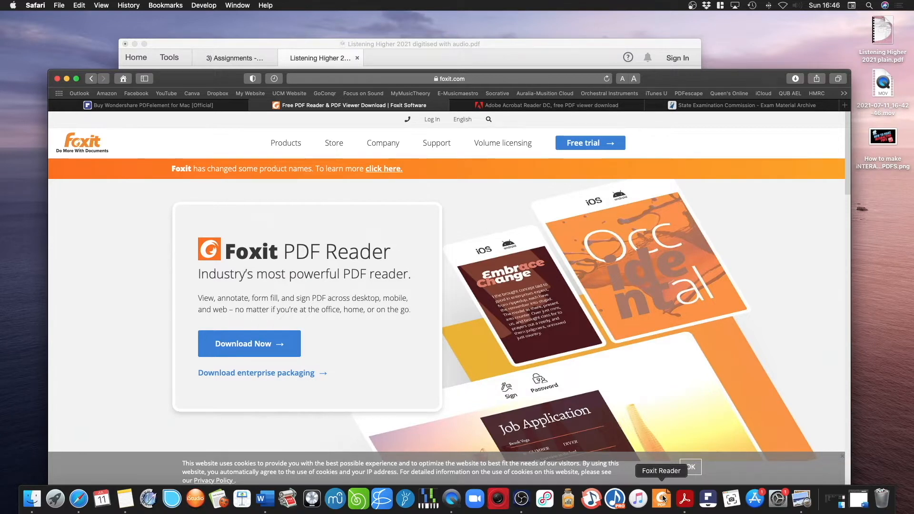
left_click(518, 105)
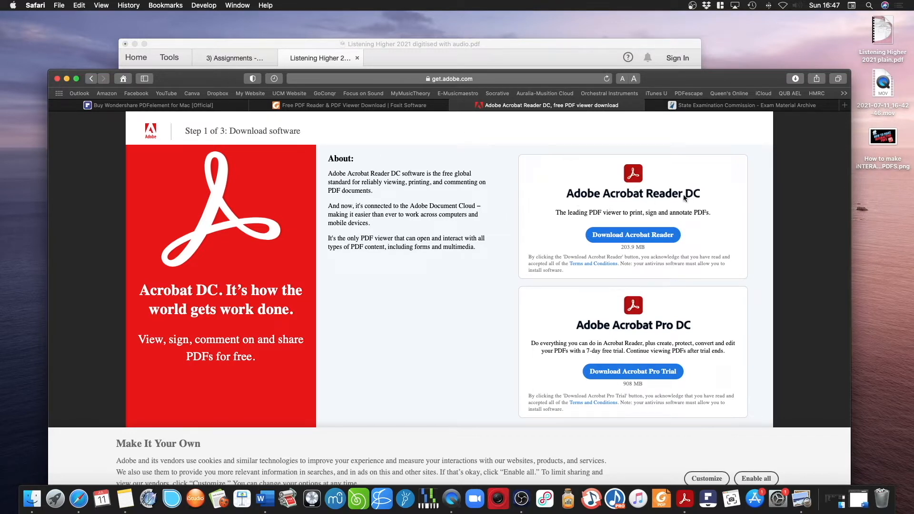
Minimise the Safari and Acrobat Reader windows and move "Listening Higher 2021 plain.pdf" to an open area of the desktop
left_click(395, 55)
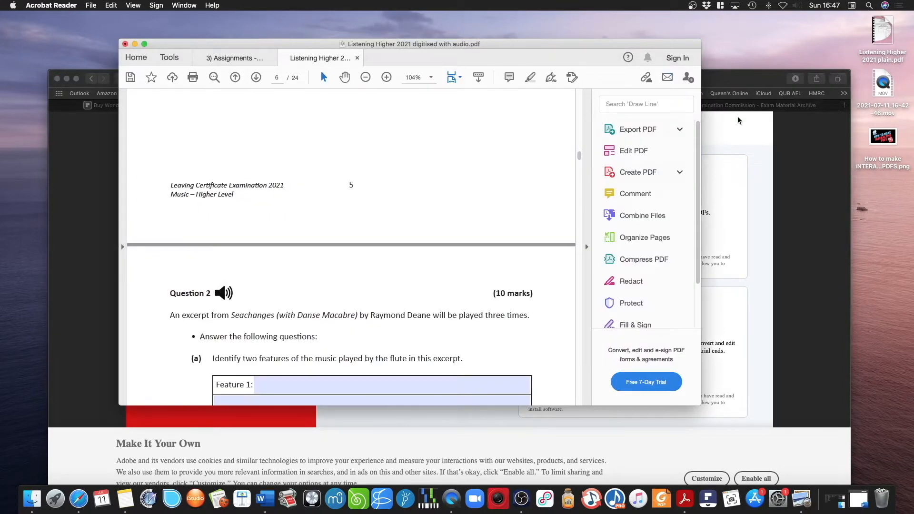
left_click(736, 139)
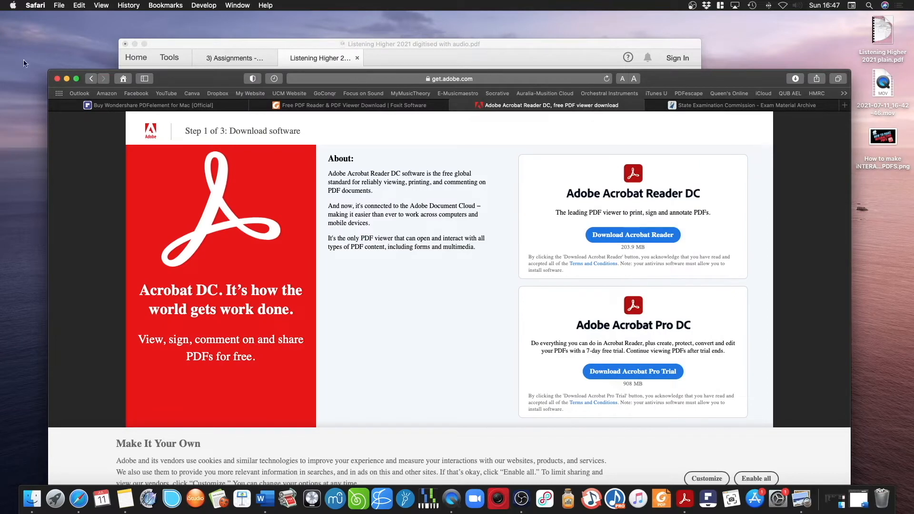
left_click(67, 78)
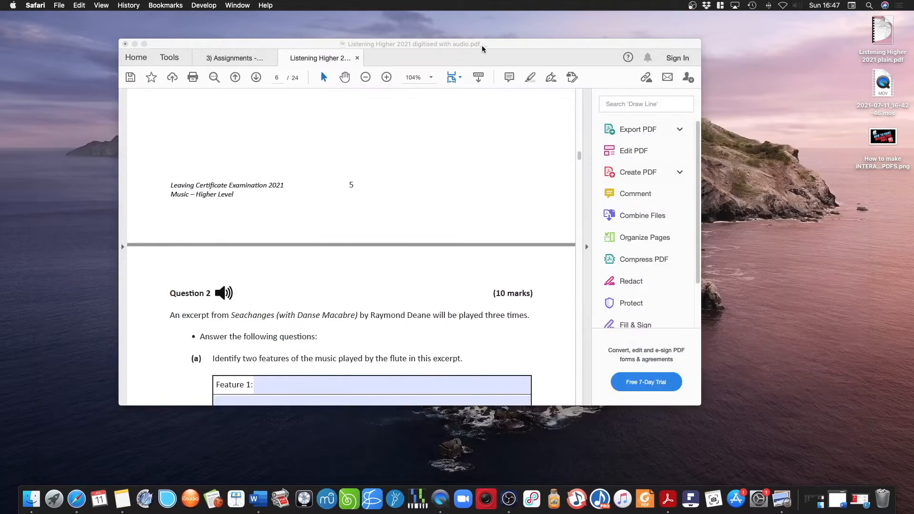
left_click_drag(321, 71, 269, 79)
left_click_drag(882, 30, 714, 159)
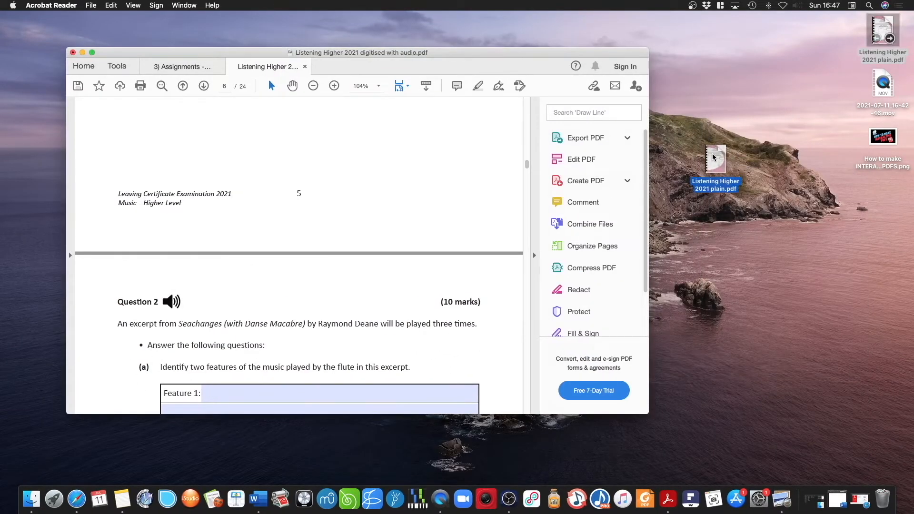
left_click(82, 52)
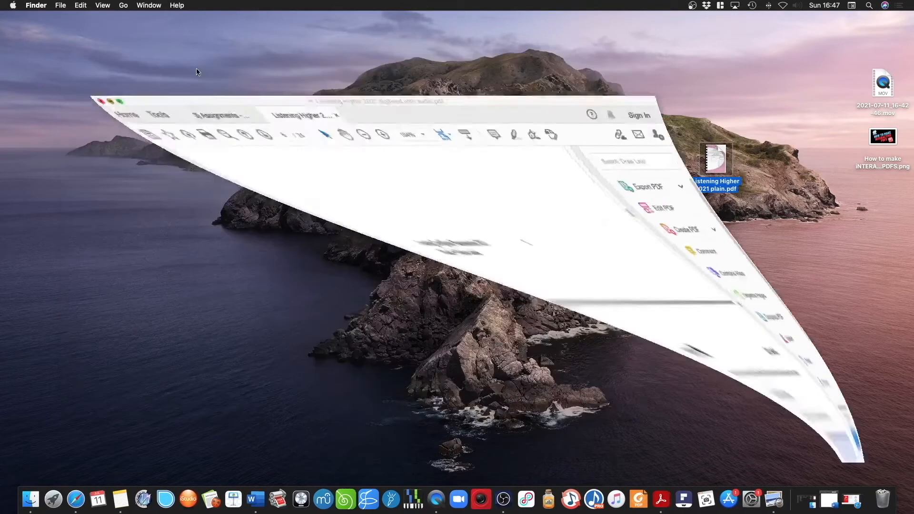
left_click_drag(715, 160, 380, 151)
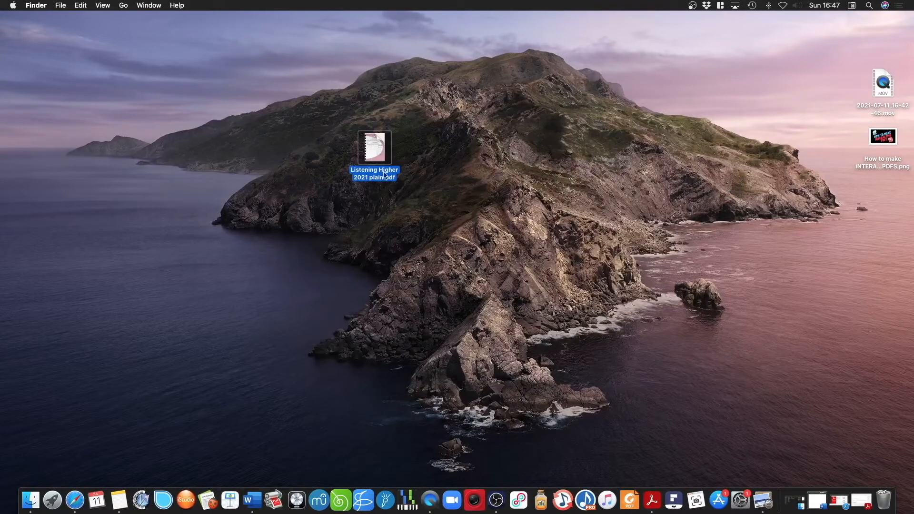
Switch to Safari to view the State Examinations Commission's Exam Material Archive page, and minimise the browser window again
left_click(843, 504)
left_click(736, 107)
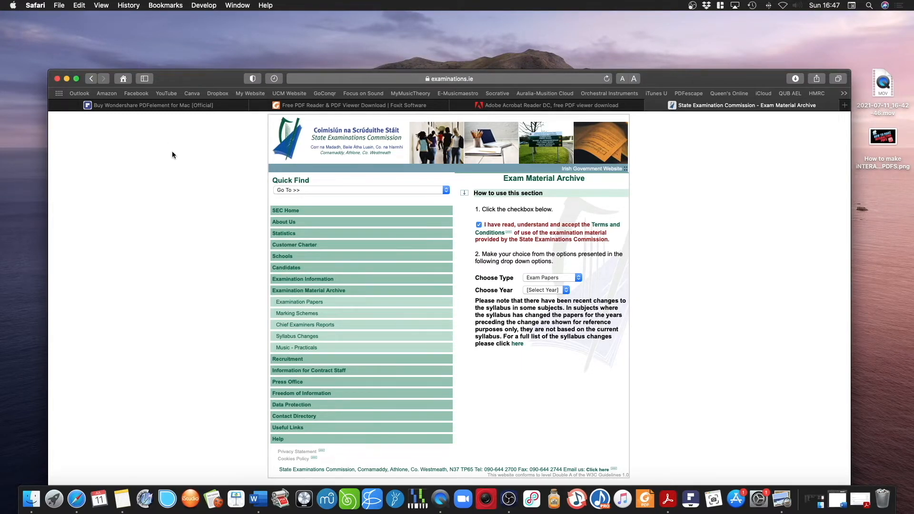
left_click_drag(174, 75, 176, 126)
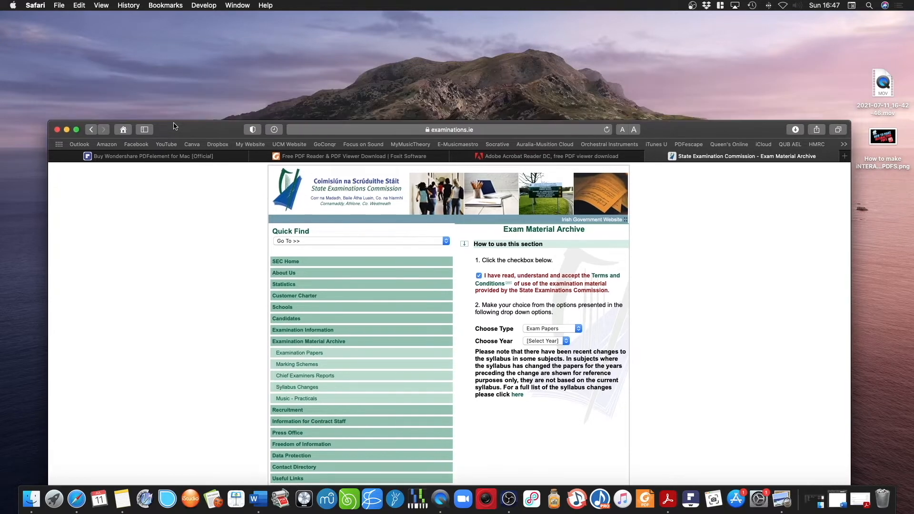
left_click(67, 130)
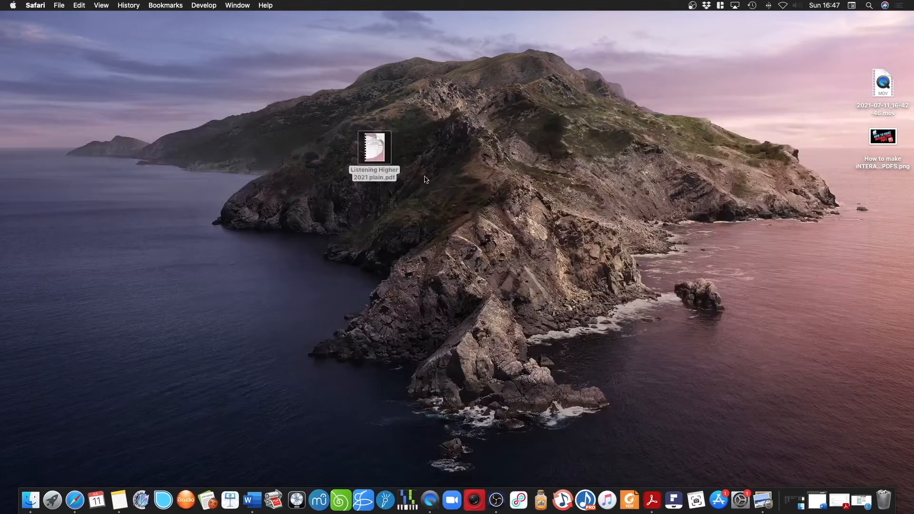
Open "Listening Higher 2021 plain.pdf" from the desktop in PDFelement Pro and look through its cover, instructions and Question 1 pages
double_click(371, 145)
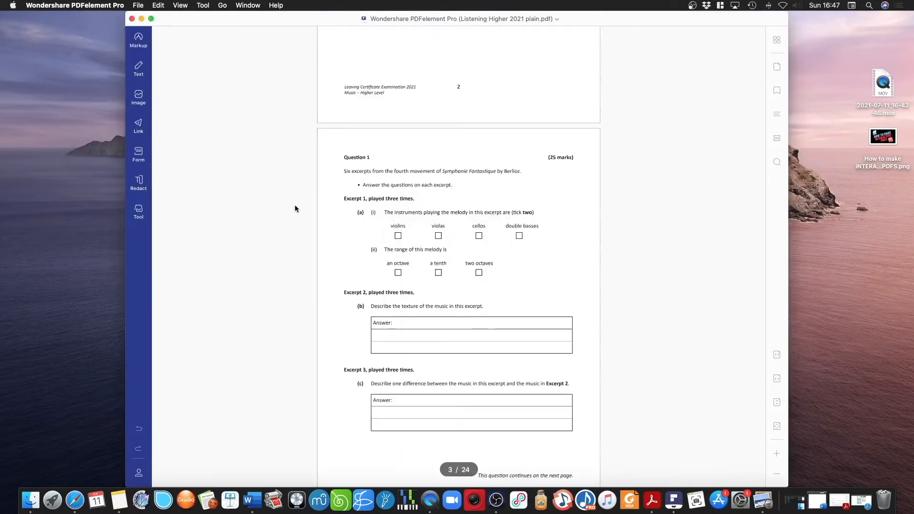
scroll(512, 301, "up", 15)
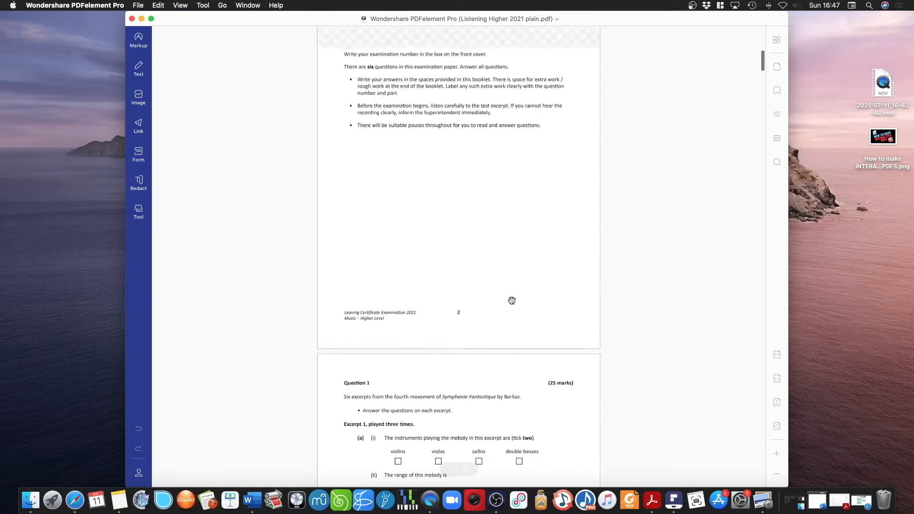
scroll(511, 303, "up", 3)
scroll(465, 209, "down", 5)
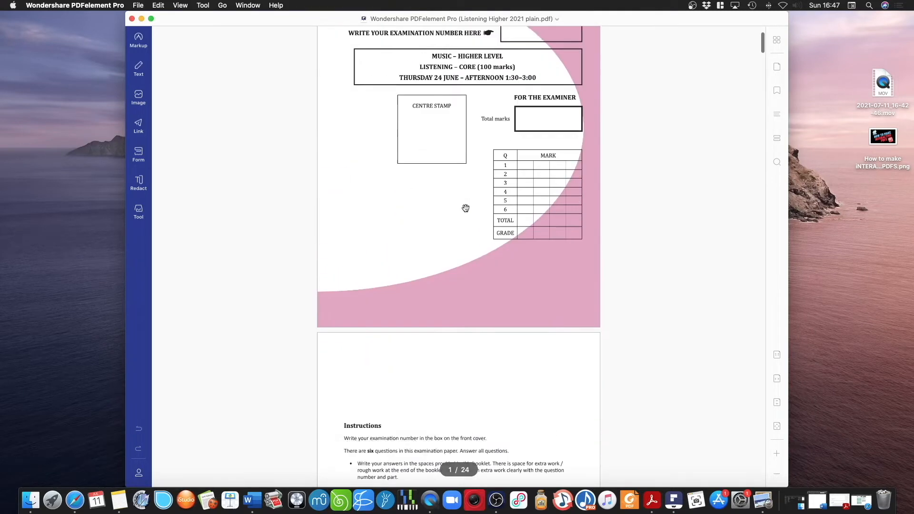
scroll(465, 211, "down", 10)
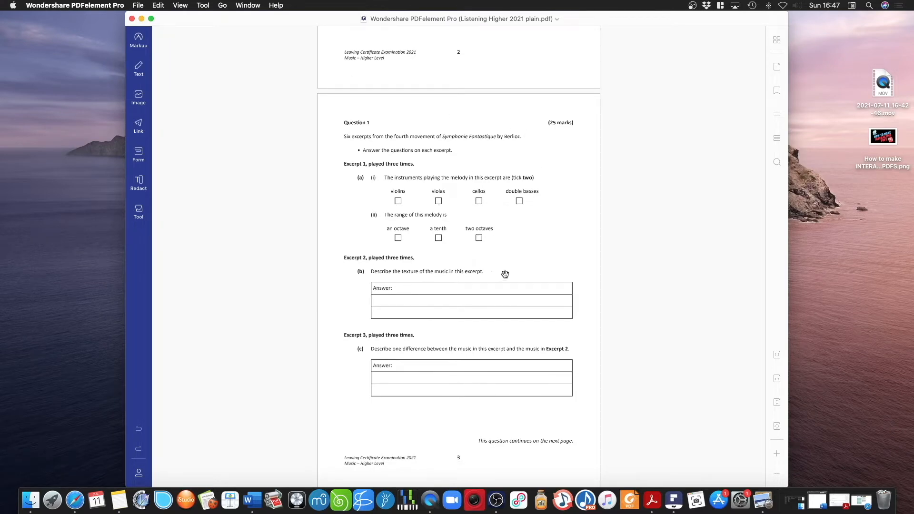
scroll(511, 246, "down", 5)
scroll(511, 247, "up", 5)
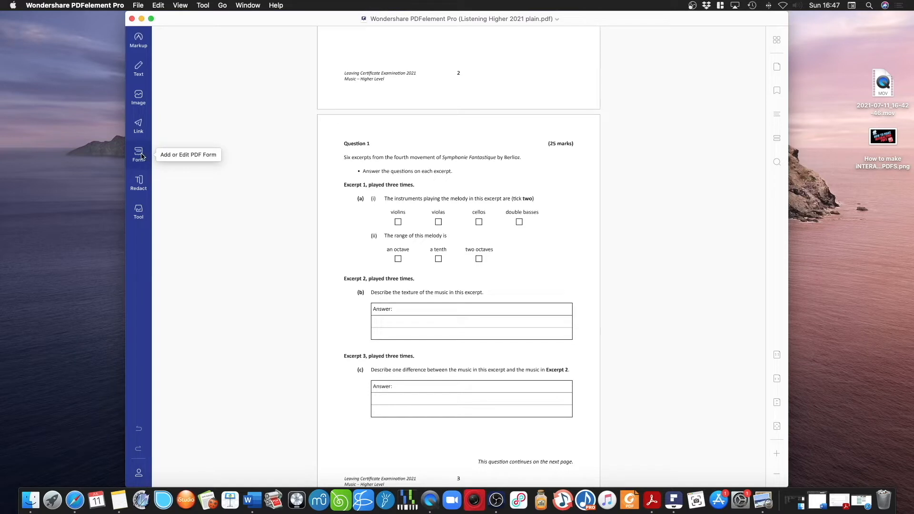
Run Form Field Recognition on the exam PDF, accept that it cannot be undone, and leave form editing
left_click_drag(333, 15, 318, 30)
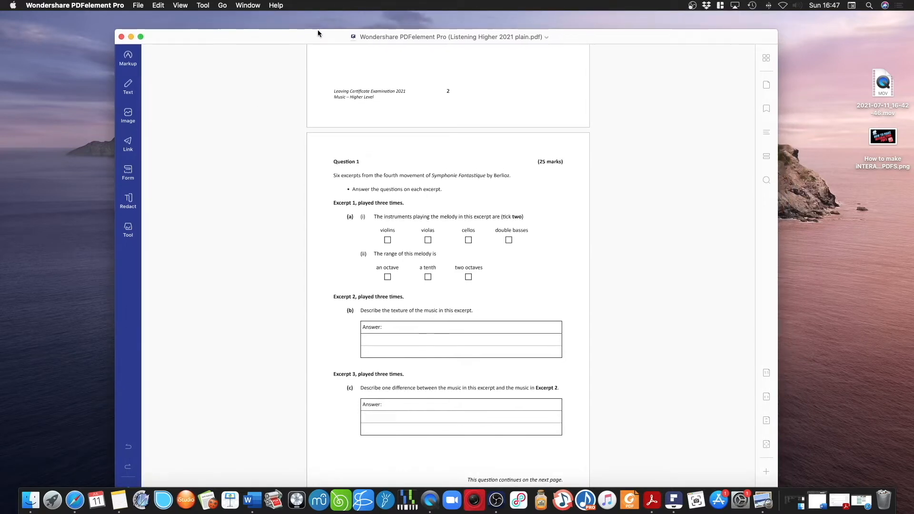
left_click(128, 173)
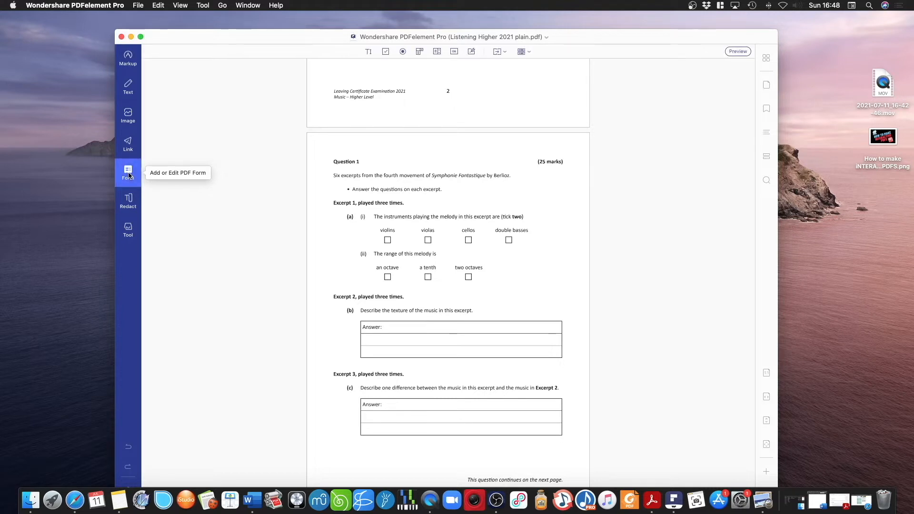
left_click(524, 52)
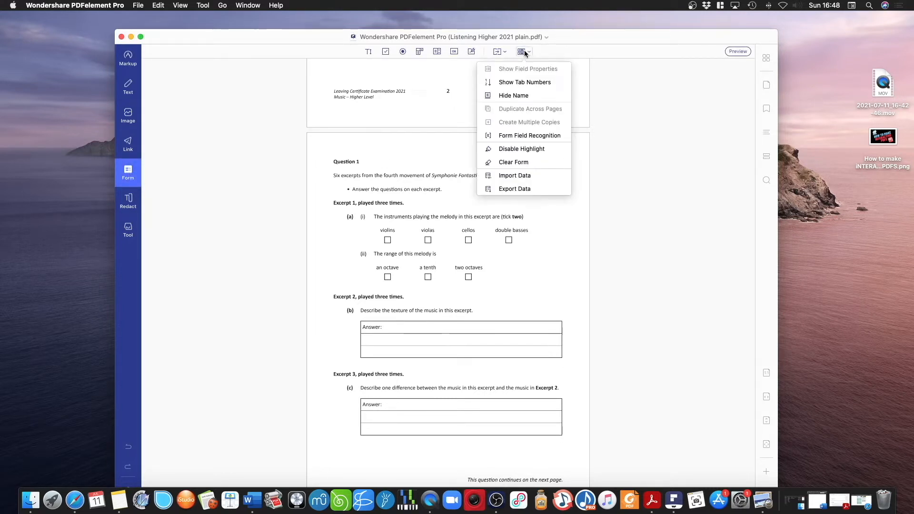
left_click(520, 137)
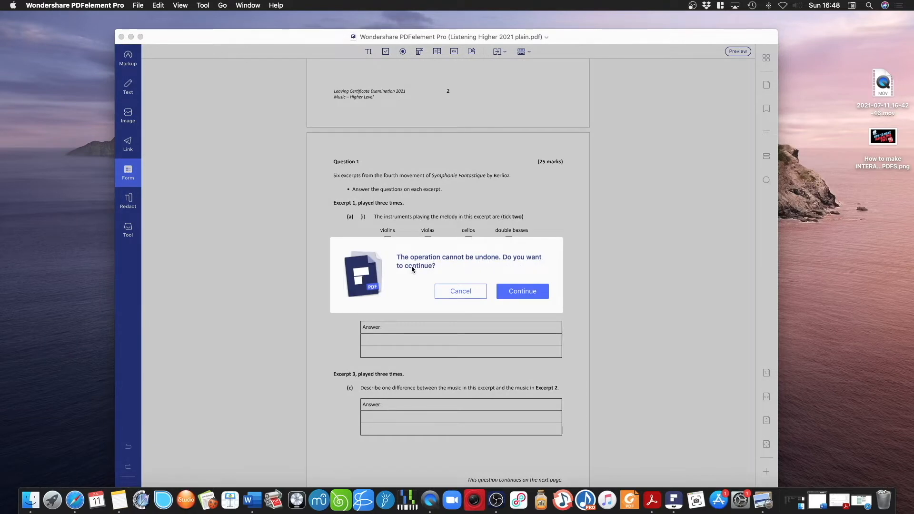
left_click(523, 292)
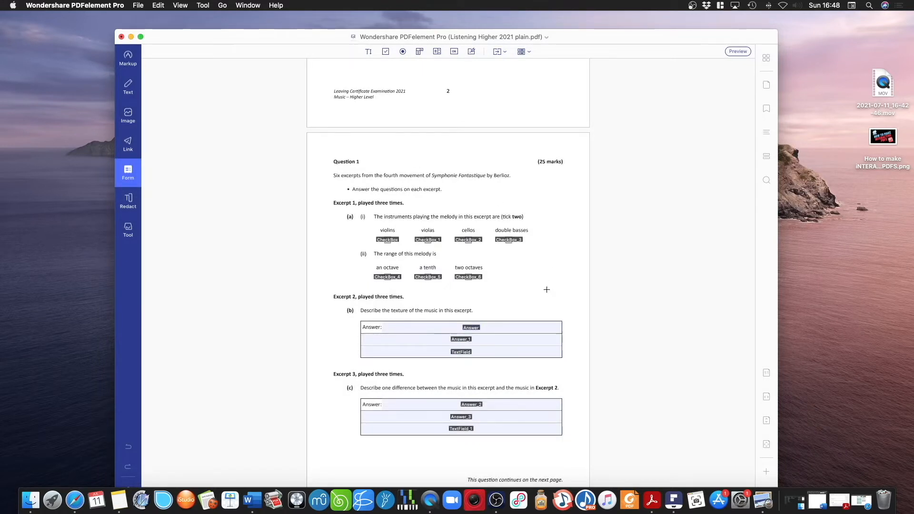
left_click(128, 174)
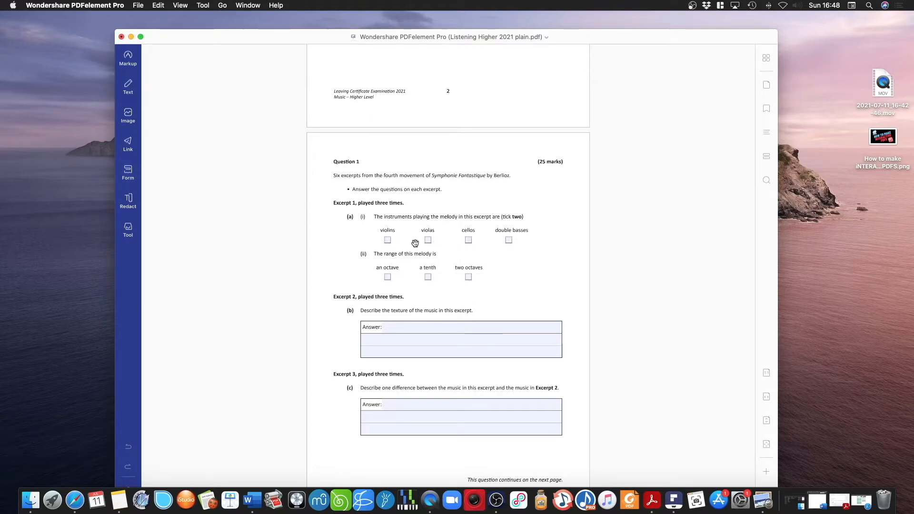
Test the Excerpt 1 tick boxes in Question 1 with violins, violas and cellos, and untick them all again
left_click(767, 471)
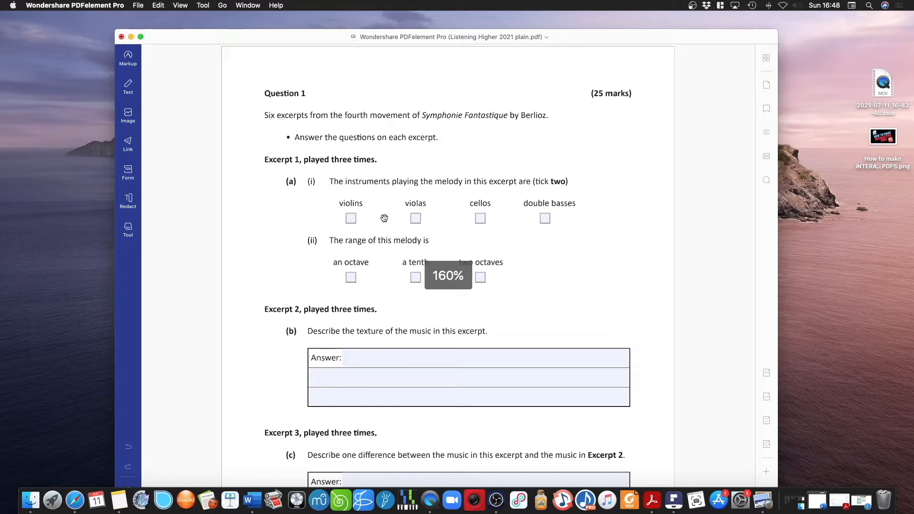
left_click(351, 218)
left_click(416, 219)
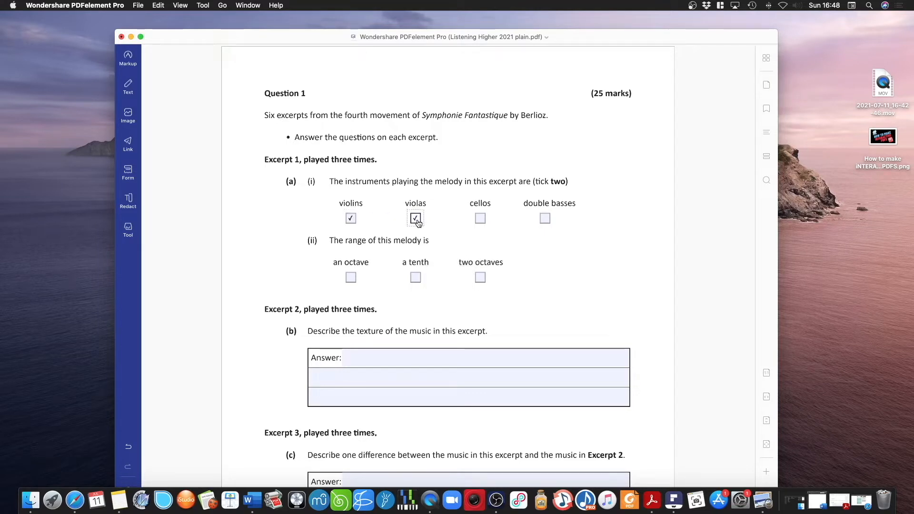
left_click(481, 221)
left_click(482, 221)
left_click(416, 221)
left_click(351, 219)
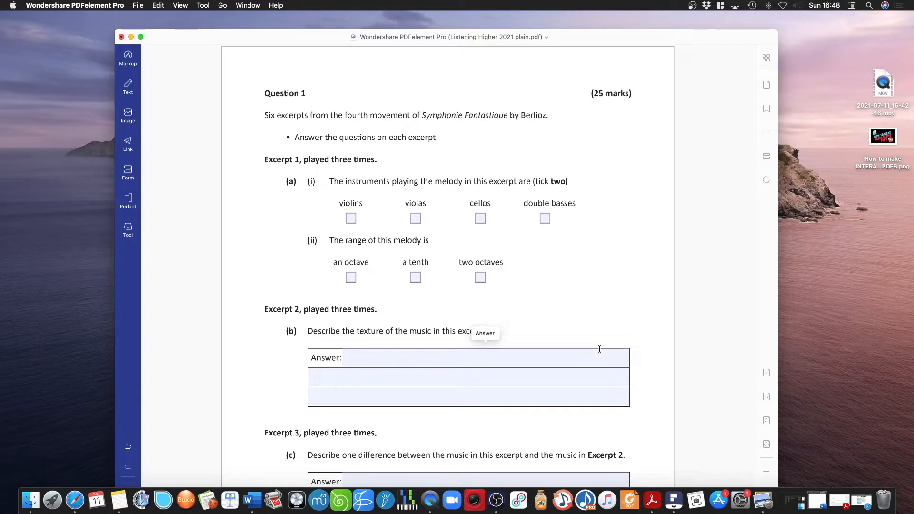
Test the Excerpt 2 answer field by entering "type your answer", and clear the text again
left_click(372, 362)
type("type your answer")
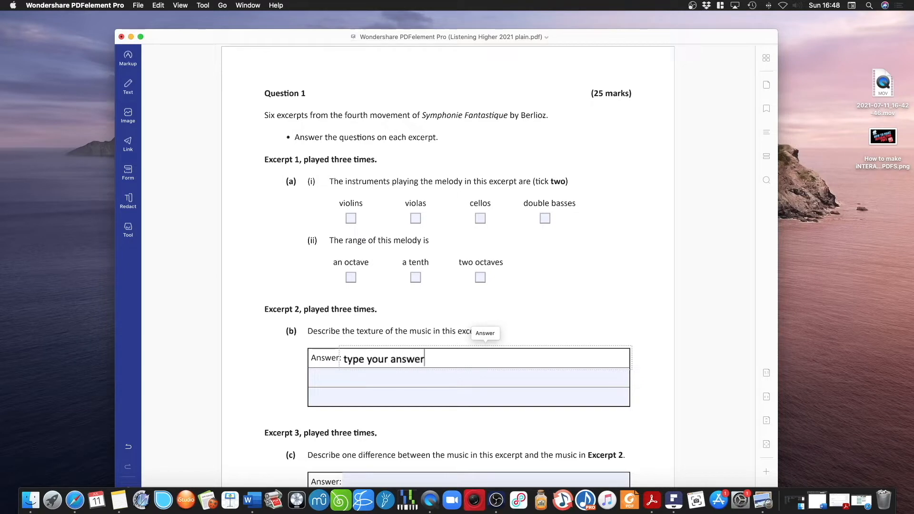
left_click(458, 317)
triple_click(427, 359)
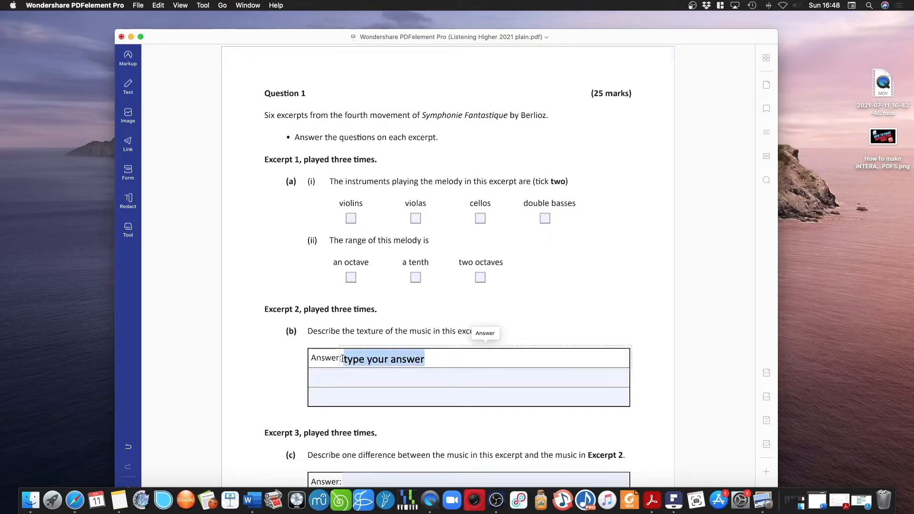
key("BackSpace")
left_click(535, 294)
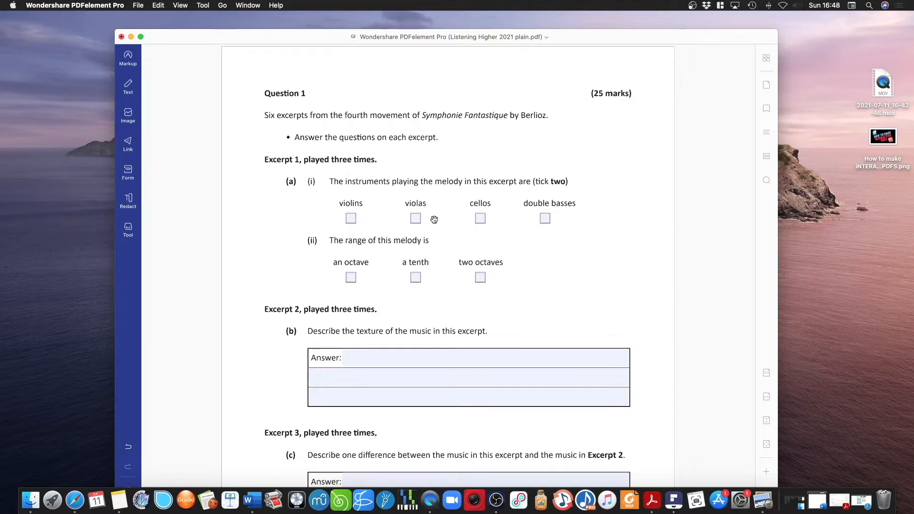
Review the recognised form fields on pages 3 and 4 and place the cursor in Excerpt 5's Feature 1 answer field
left_click_drag(555, 43, 553, 28)
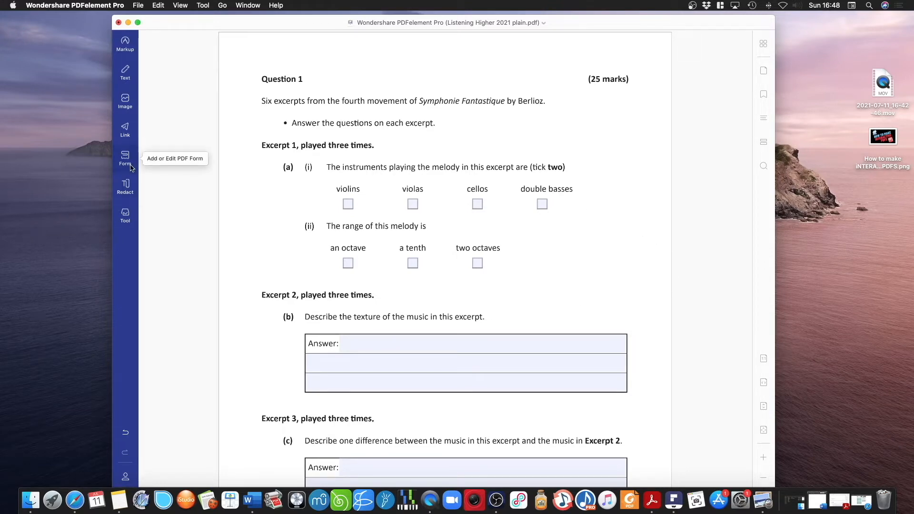
scroll(607, 290, "down", 10)
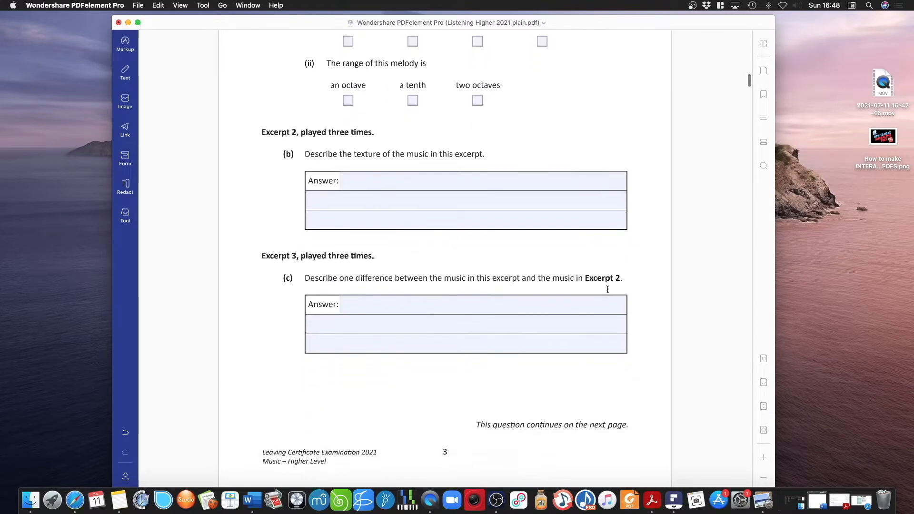
scroll(608, 290, "down", 7)
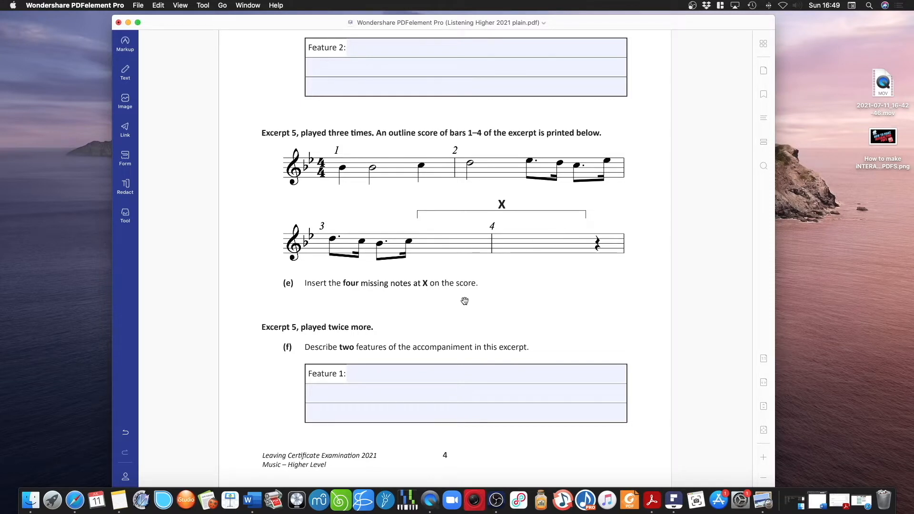
left_click(377, 375)
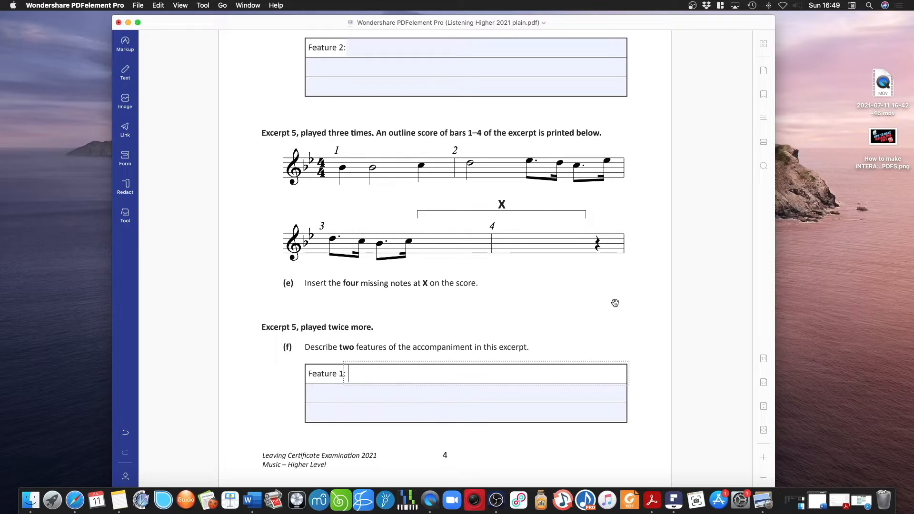
Reopen form editing and delete all six separate text fields in the Question 2 (d) answer box on page 7
left_click(125, 159)
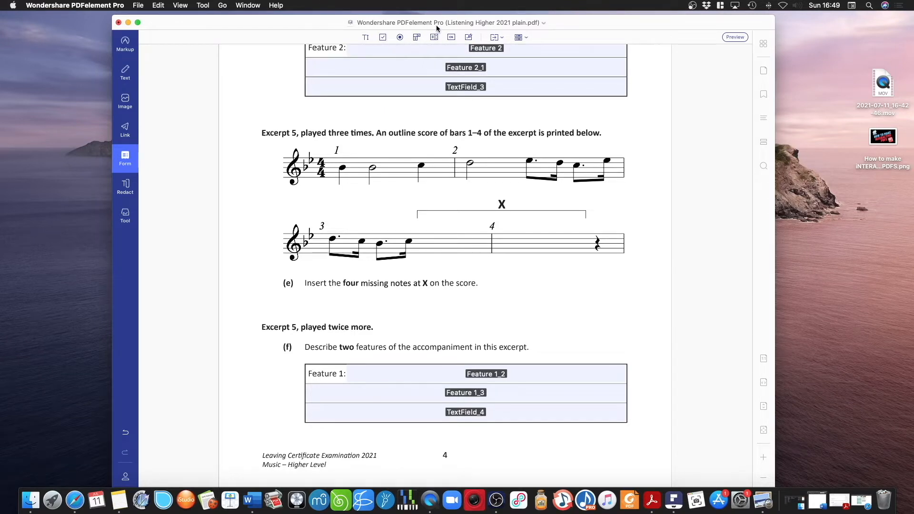
left_click_drag(437, 28, 422, 22)
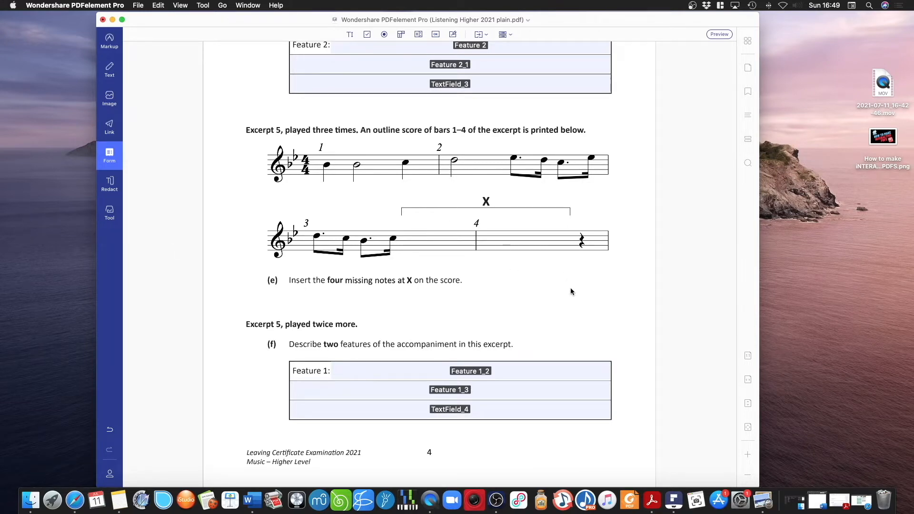
scroll(599, 281, "down", 4)
scroll(598, 281, "down", 20)
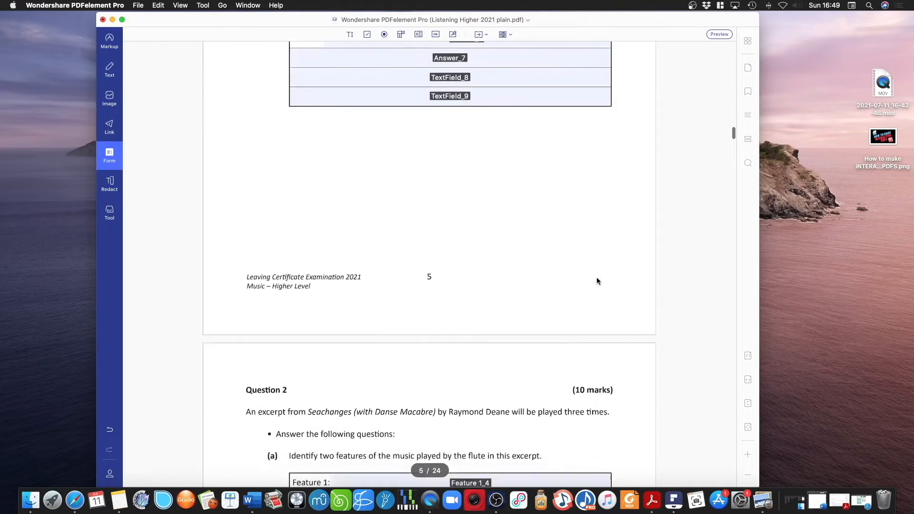
scroll(598, 281, "down", 3)
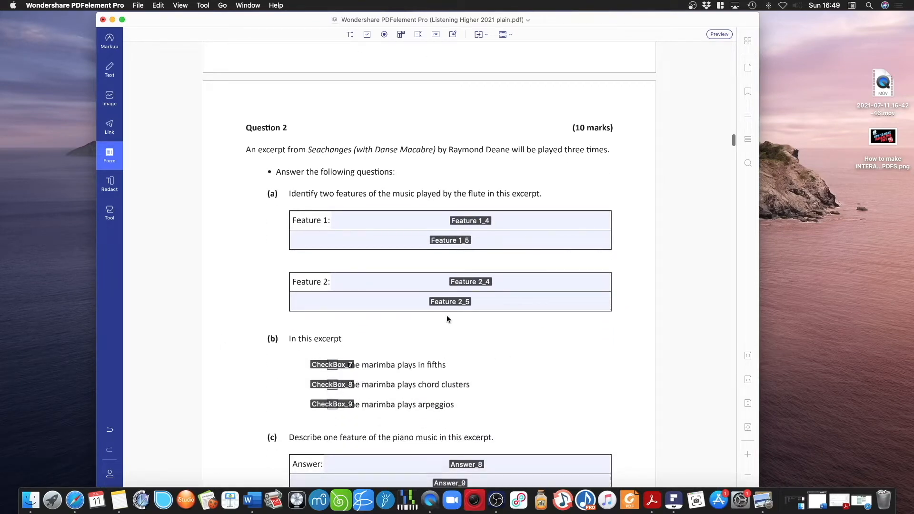
scroll(604, 318, "down", 15)
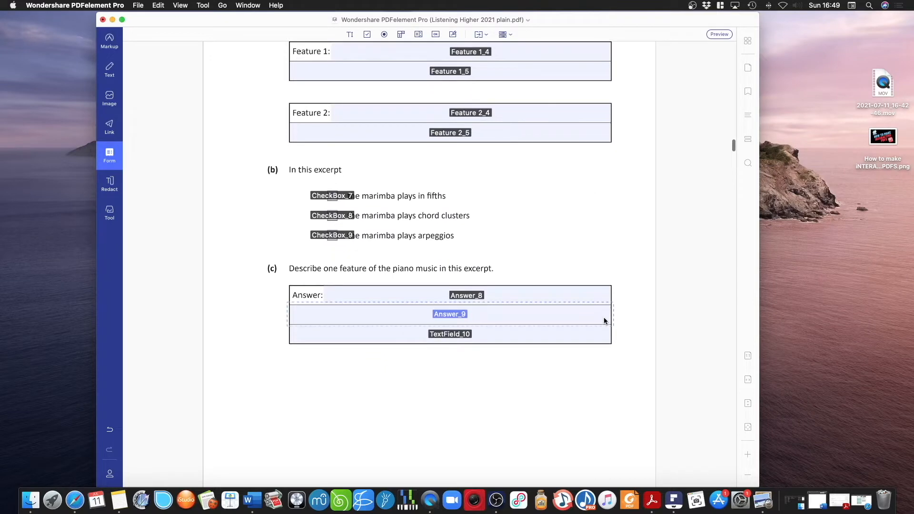
scroll(604, 321, "up", 3)
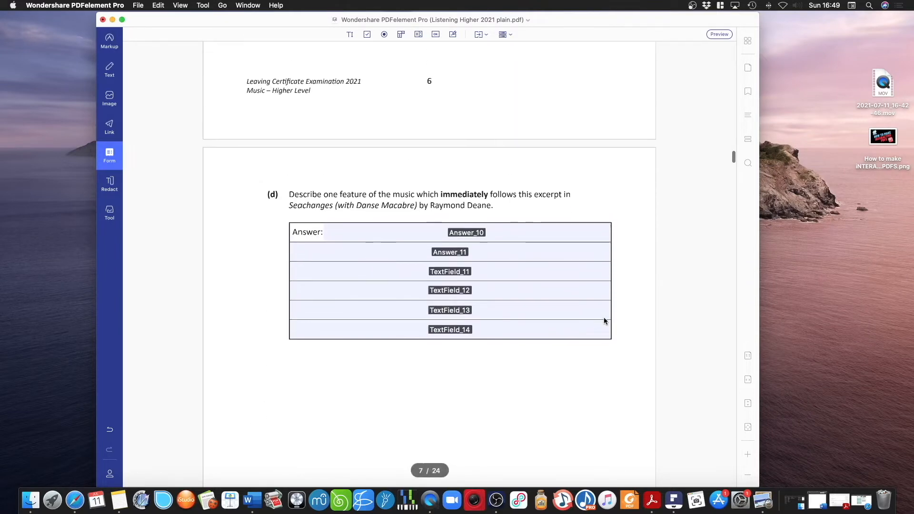
left_click(351, 238)
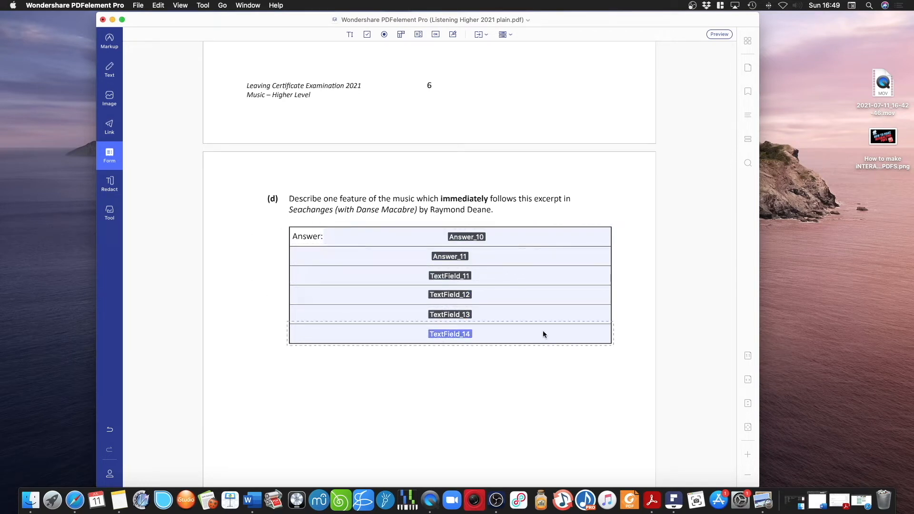
left_click_drag(617, 372, 470, 235)
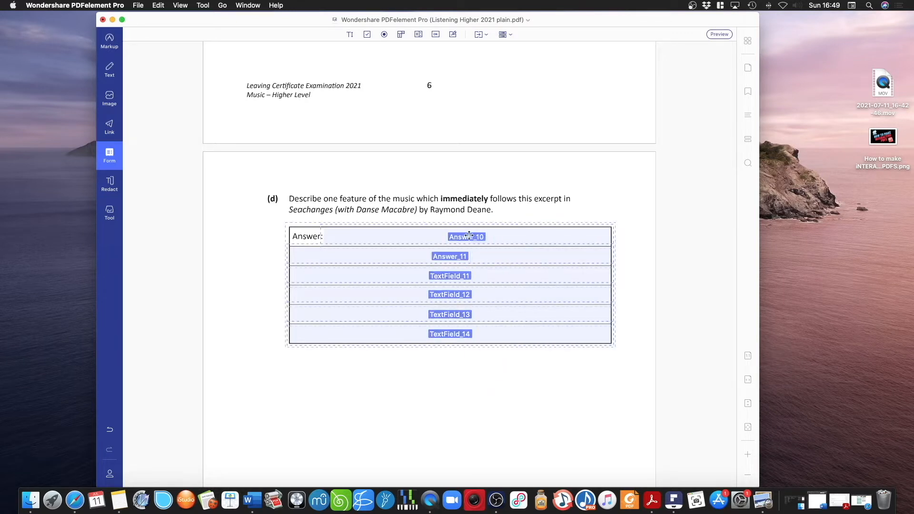
key("Delete")
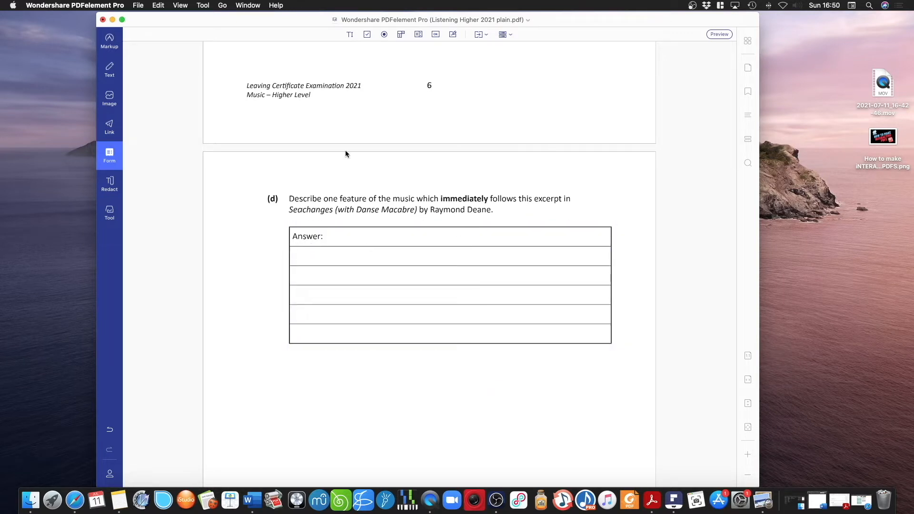
Draw one large text field across the five lines below "Answer:" in Question 2 (d), and leave form editing
left_click(350, 34)
left_click_drag(291, 246, 609, 342)
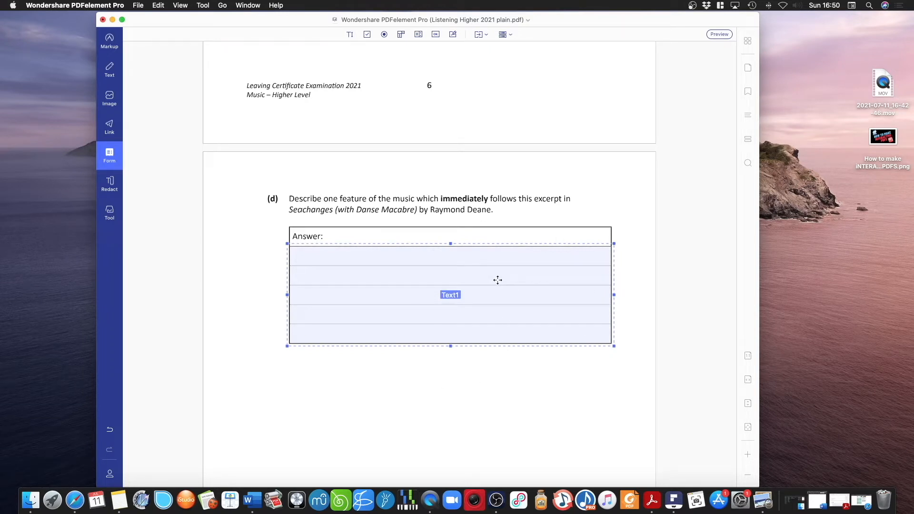
left_click(109, 156)
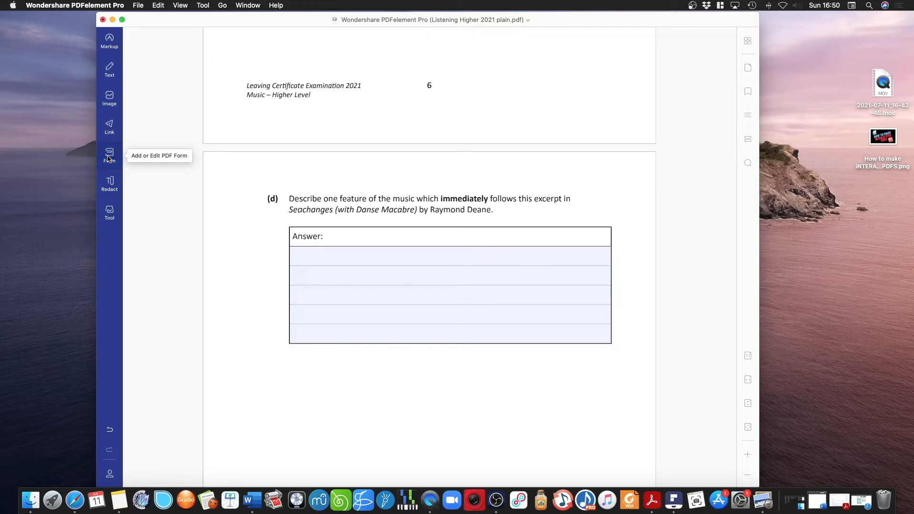
Give the Question 2 (d) answer field a white fill and enable its Multi-line option
left_click(305, 258)
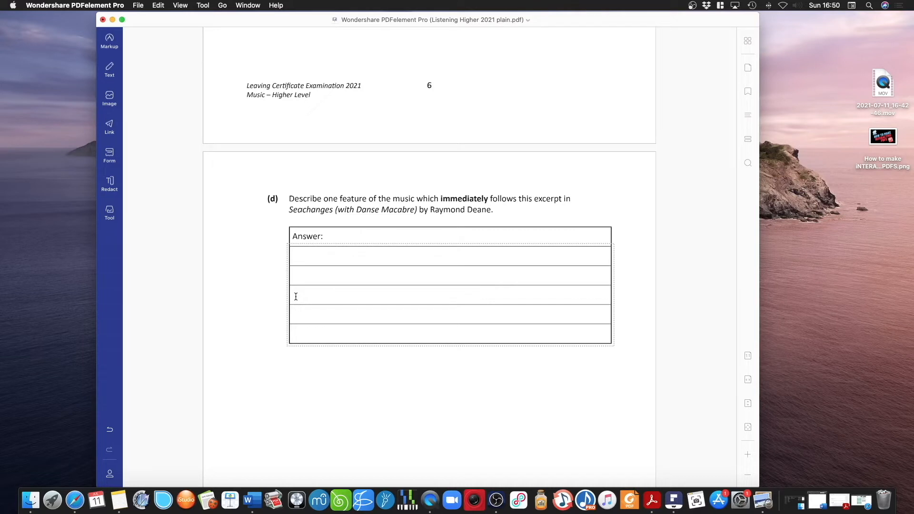
left_click(110, 155)
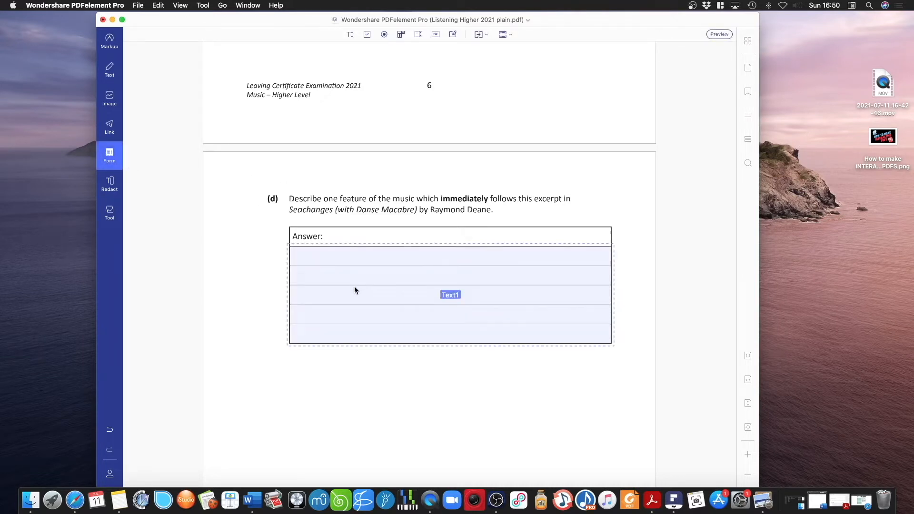
double_click(425, 284)
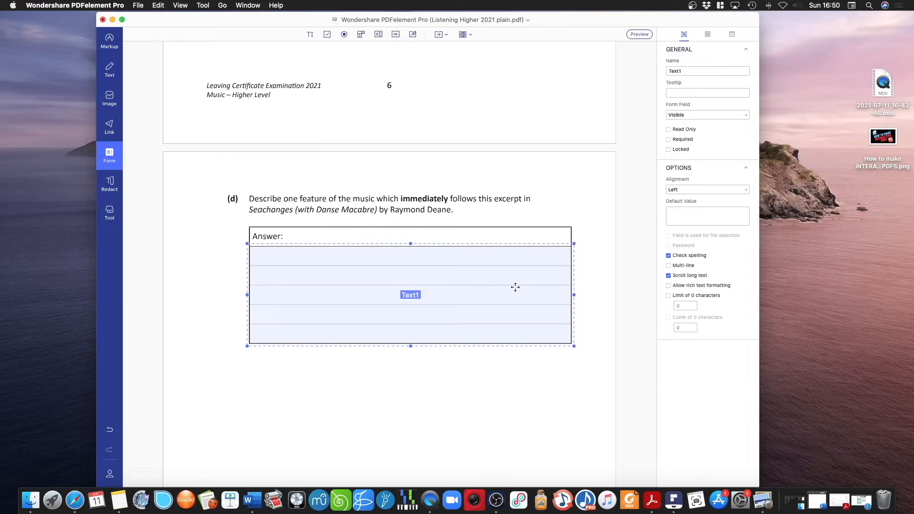
left_click(709, 34)
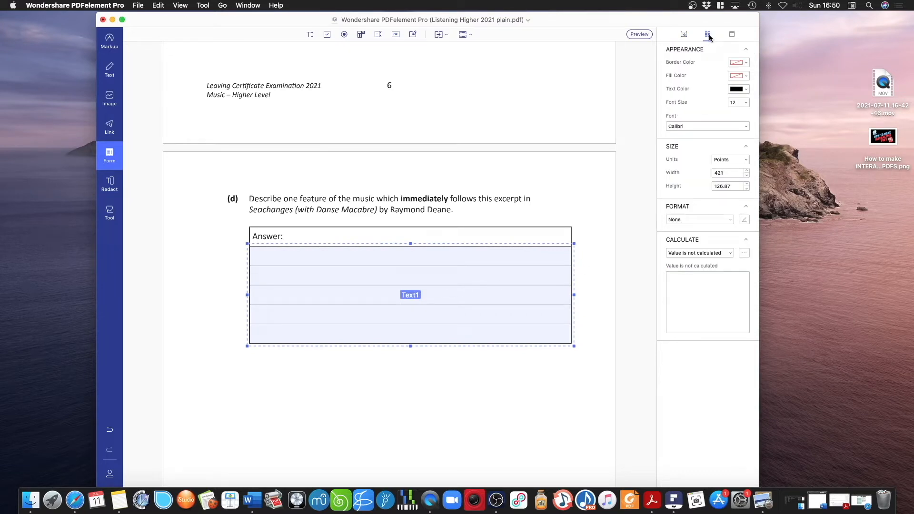
left_click(742, 77)
left_click(734, 117)
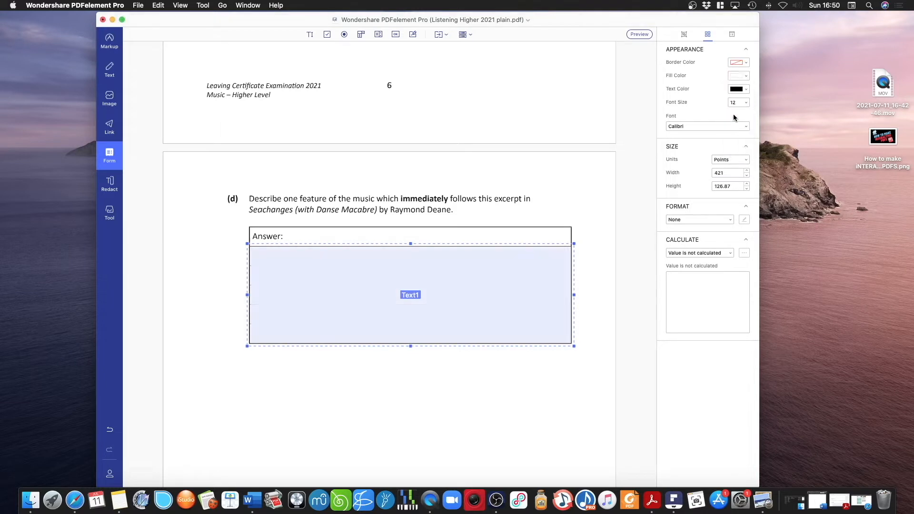
left_click(688, 36)
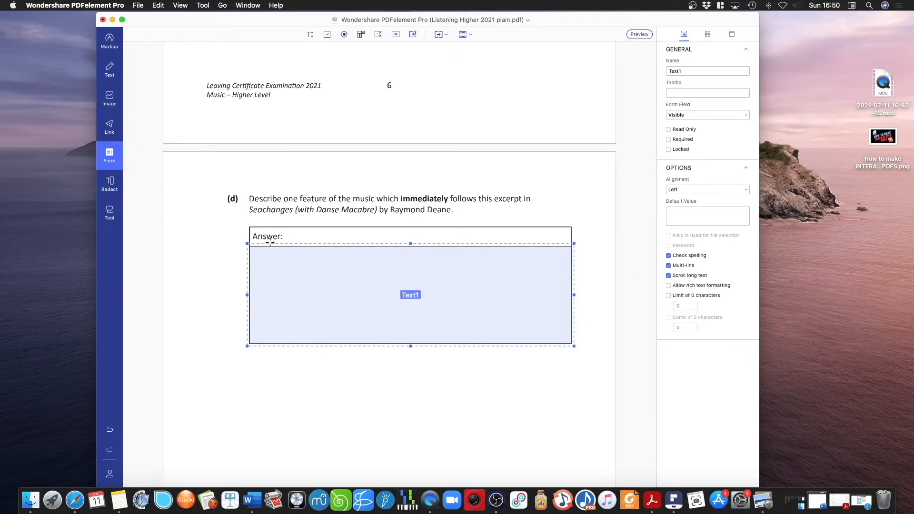
Leave form editing and fill the Question 2 (d) answer field with "Type your answer", pasted repeatedly until the text overflows the box
left_click(110, 155)
left_click(286, 262)
type("Type your answer")
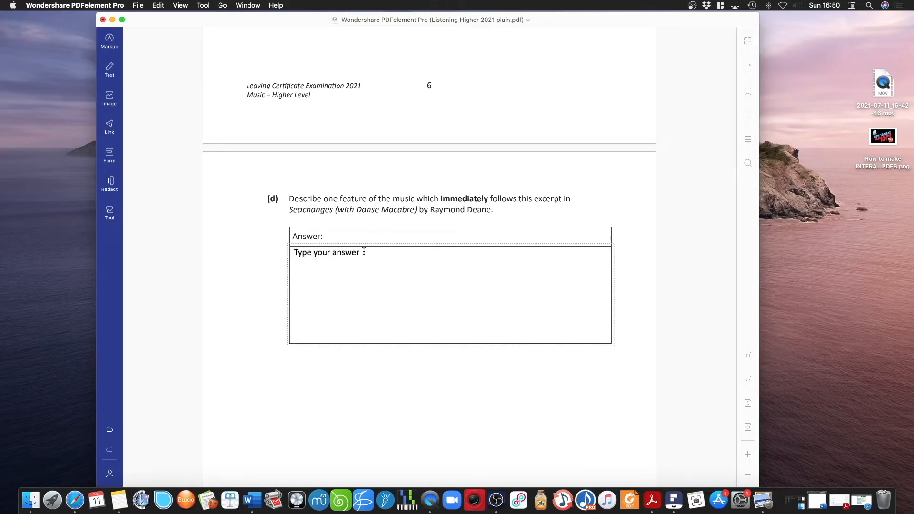
key("super+a")
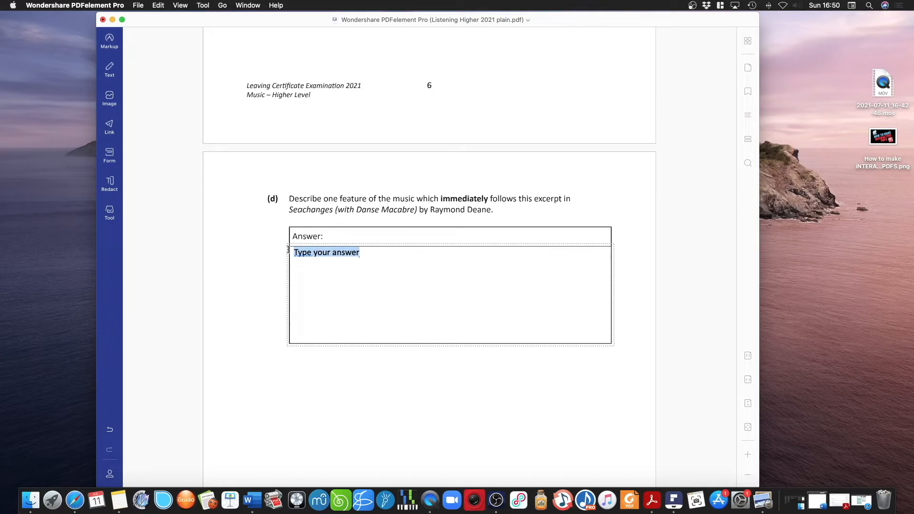
left_click(363, 252)
key("super+v")
key("super+v")
key("super+v")
key("super+v")
key("super+v")
key("super+v")
key("super+v")
key("super+v")
key("super+v")
key("super+v")
key("super+v")
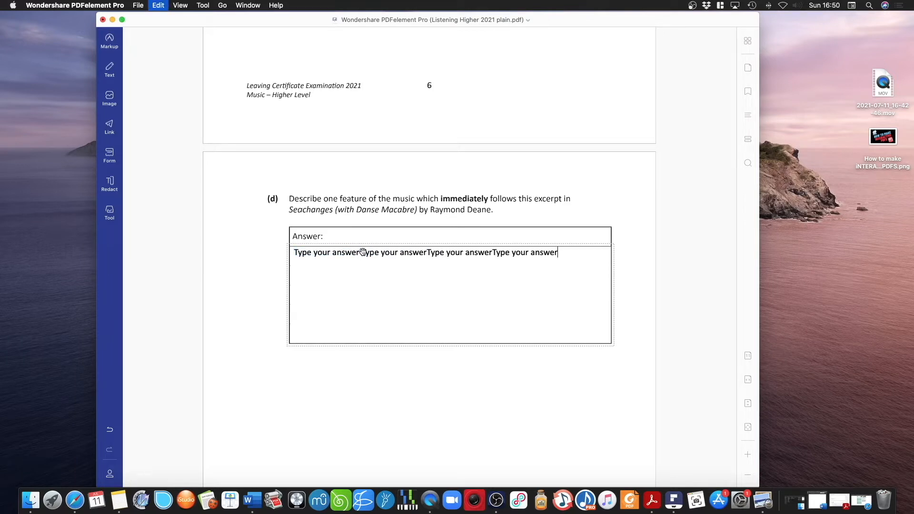
key("super+v")
key("super+v")
key("super+v")
key("super+v")
key("super+v")
key("super+v")
key("super+v")
key("super+v")
key("super+v")
key("super+v")
key("super+v")
key("super+v")
key("super+v")
key("super+v")
key("super+v")
key("super+v")
key("super+v")
key("super+v")
key("super+v")
key("super+v")
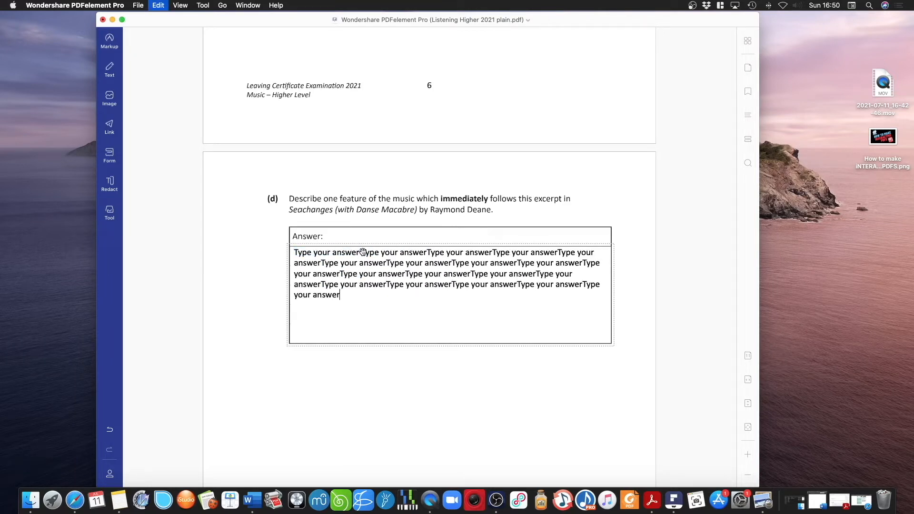
key("super+v")
key("super+v")
key("super+v")
key("super+v")
key("super+v")
key("super+v")
key("super+v")
key("super+v")
key("super+v")
key("super+v")
key("super+v")
key("super+v")
key("super+v")
key("super+v")
key("super+v")
key("super+v")
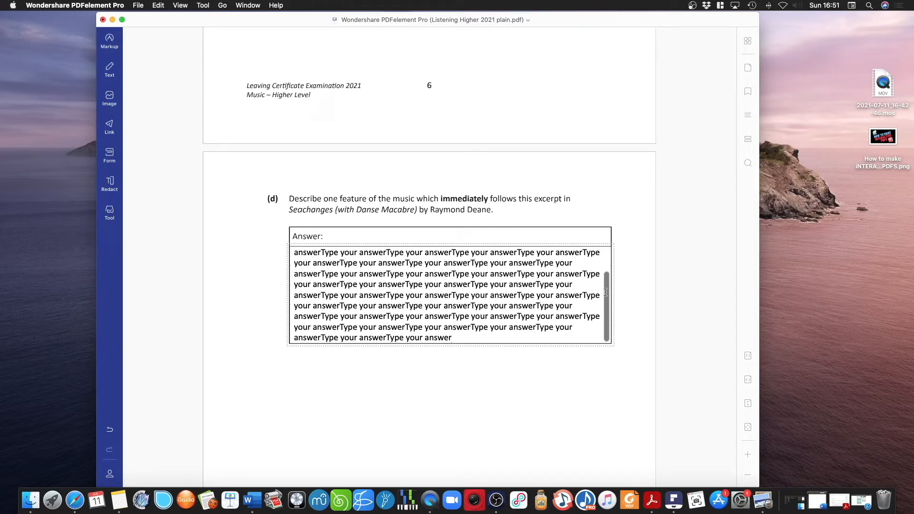
Check scrolling through the long test text in the Question 2 (d) field and delete the last several lines of it
left_click(630, 297)
scroll(545, 305, "up", 5)
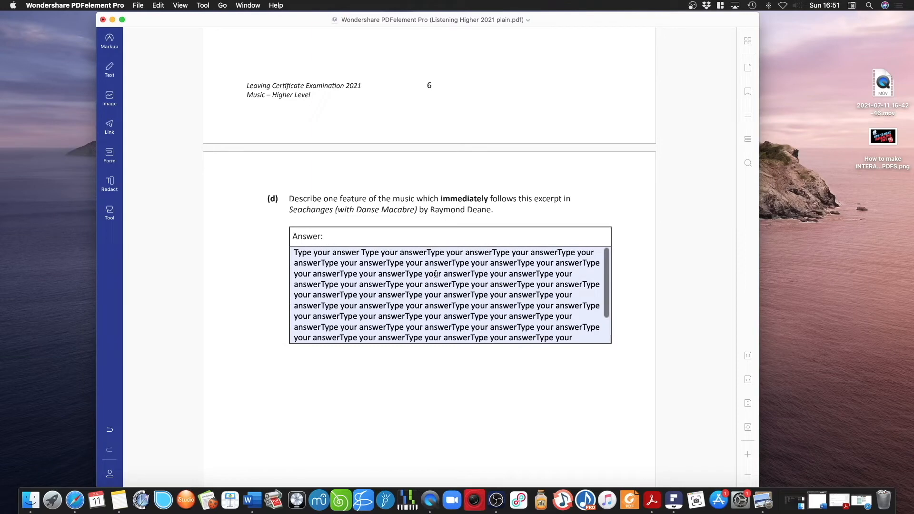
scroll(531, 322, "down", 2)
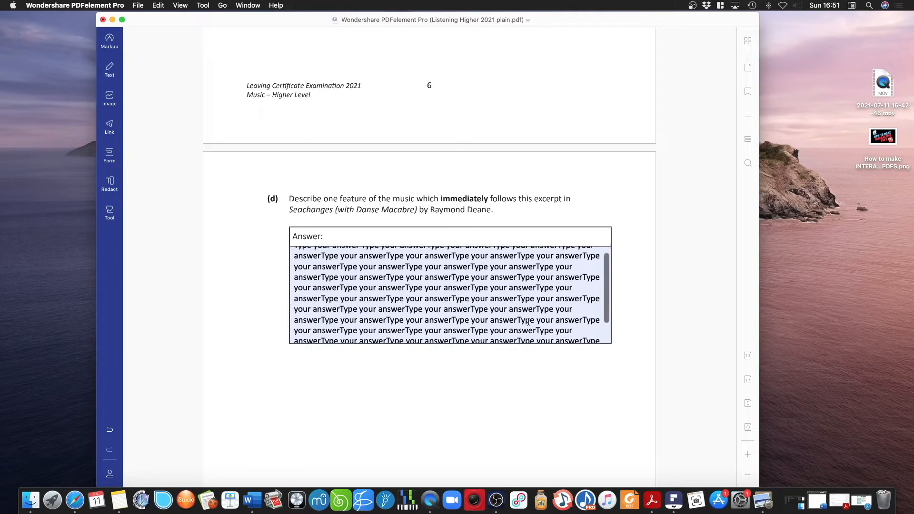
scroll(551, 290, "down", 2)
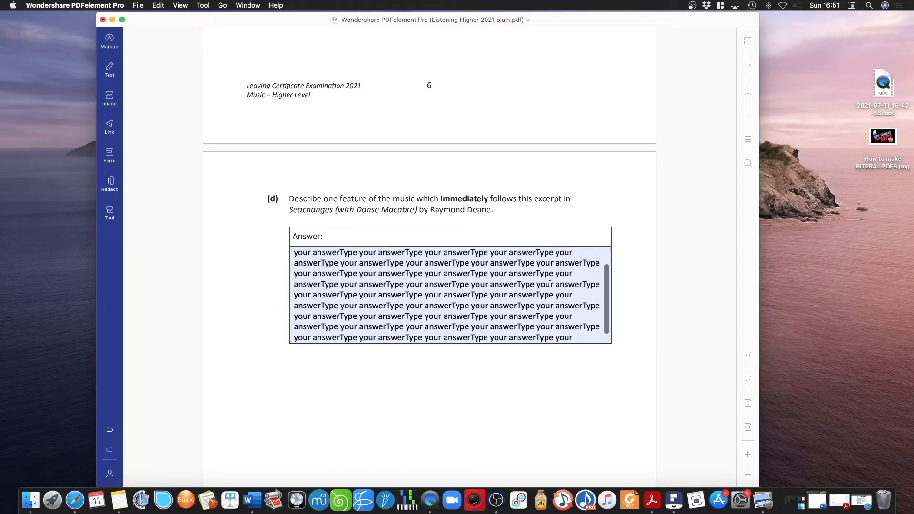
scroll(549, 286, "up", 3)
scroll(549, 284, "down", 3)
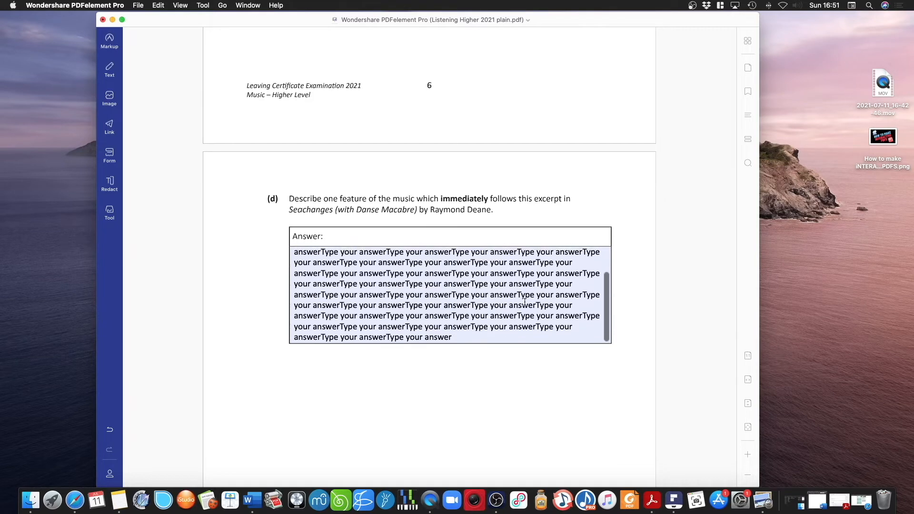
left_click_drag(480, 339, 323, 281)
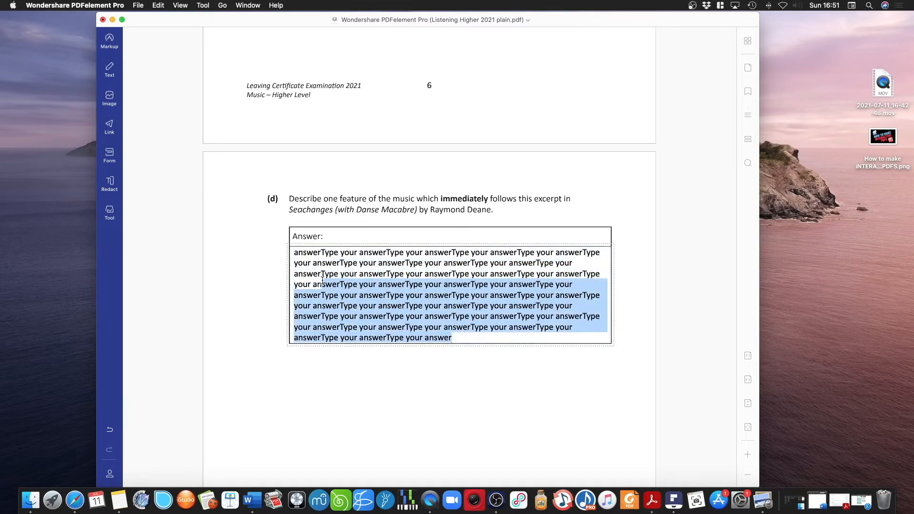
key("BackSpace")
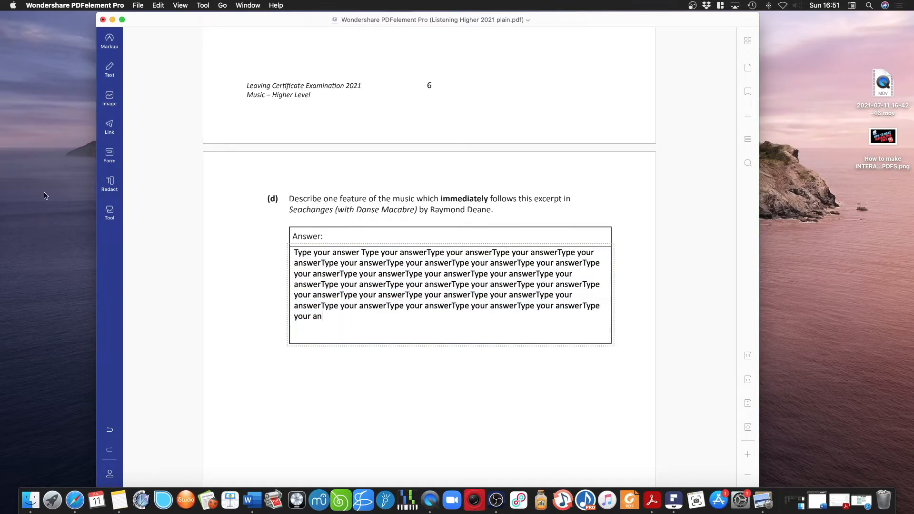
Reopen form editing and remove the fill colour from the Question 2 (d) answer field
left_click(101, 159)
left_click(443, 292)
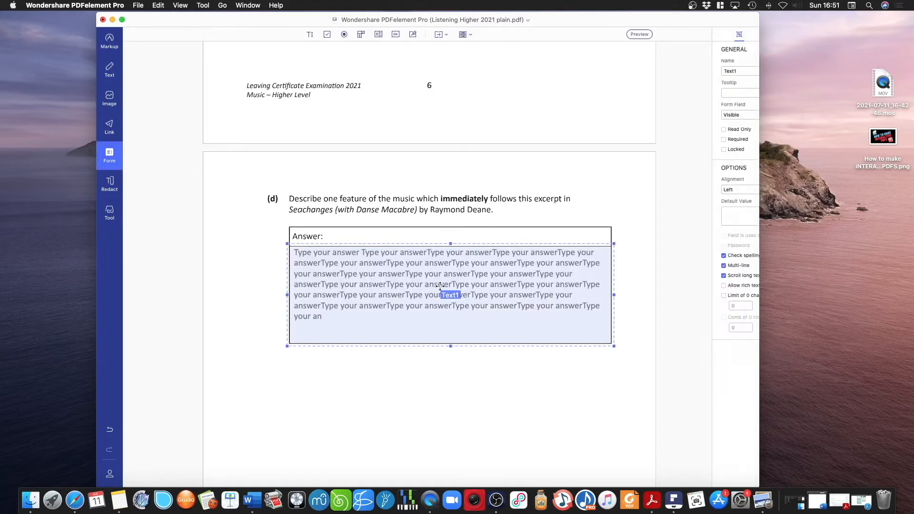
left_click(708, 34)
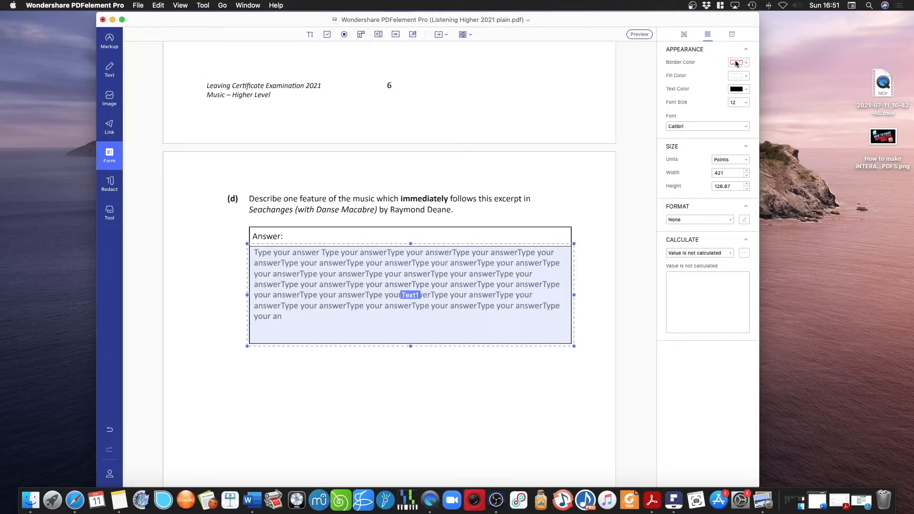
left_click(736, 63)
left_click(701, 64)
left_click(737, 75)
left_click(733, 154)
left_click(417, 361)
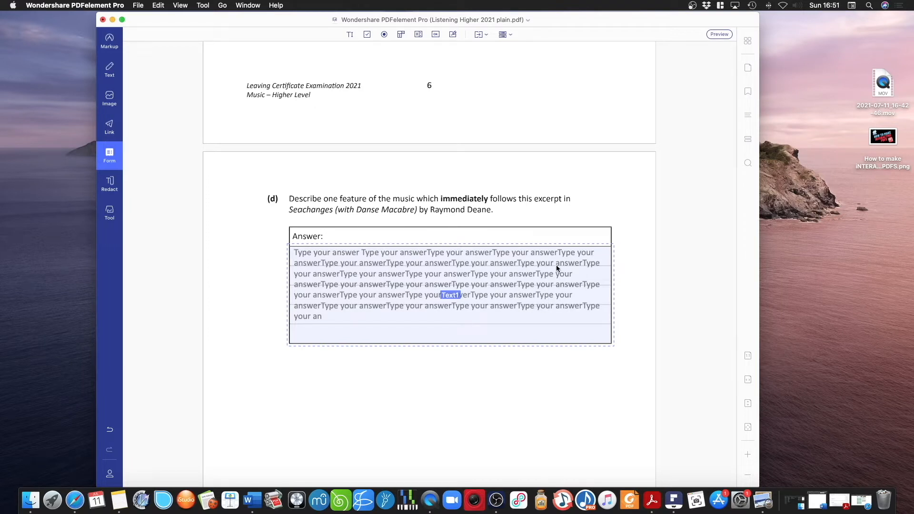
Set the Question 2 (d) answer field's fill back to white and leave form editing
double_click(413, 295)
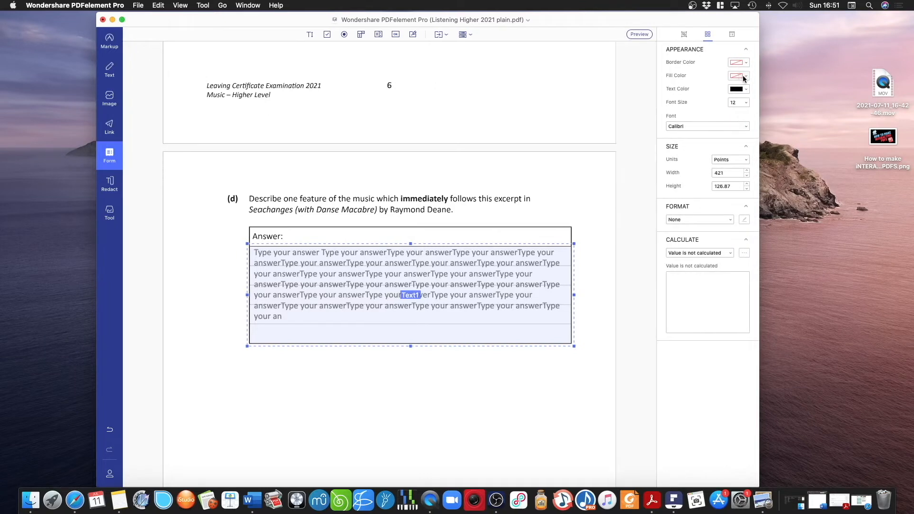
left_click(746, 76)
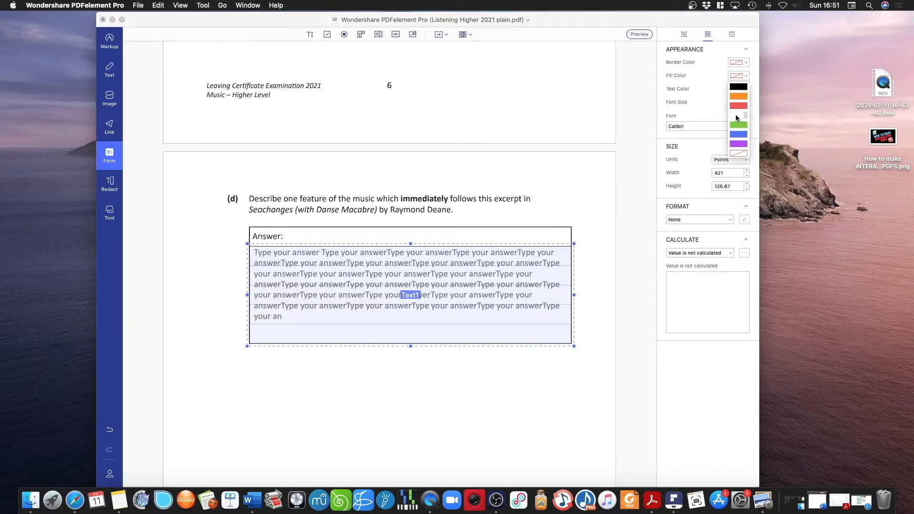
left_click(736, 115)
left_click(353, 389)
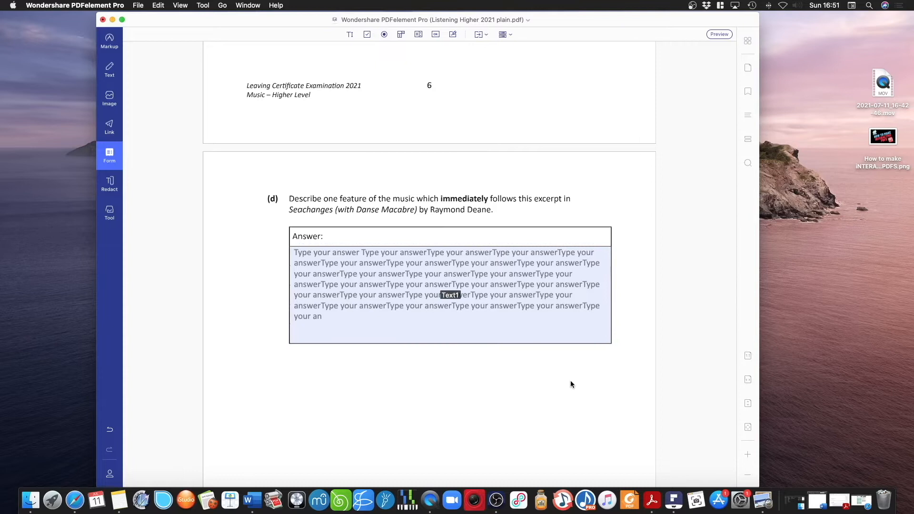
left_click(110, 155)
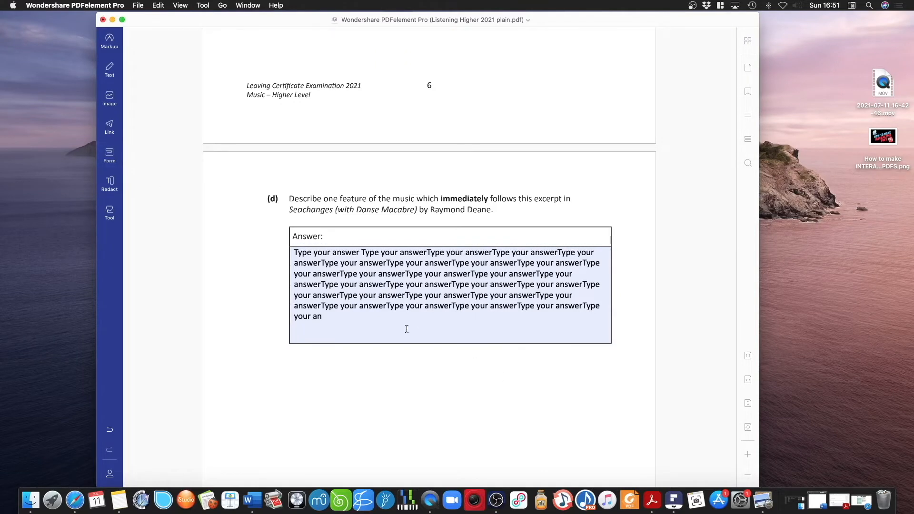
Set the font size of the Question 2 (d) answer field to 24 and leave form editing
left_click_drag(349, 318, 299, 253)
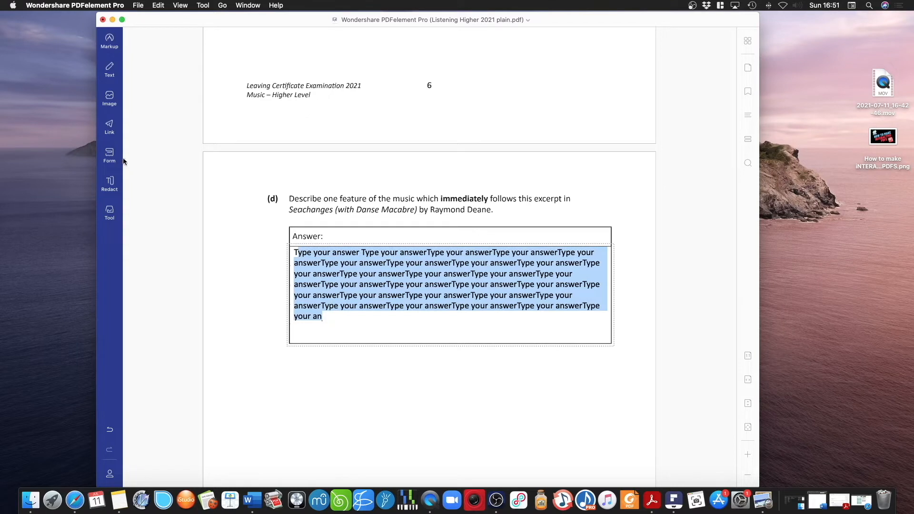
left_click(110, 155)
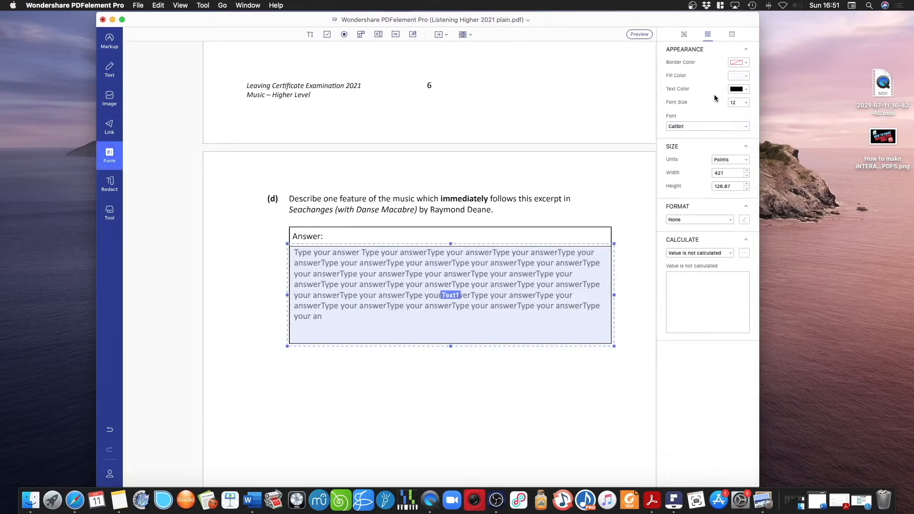
left_click(746, 102)
left_click(738, 162)
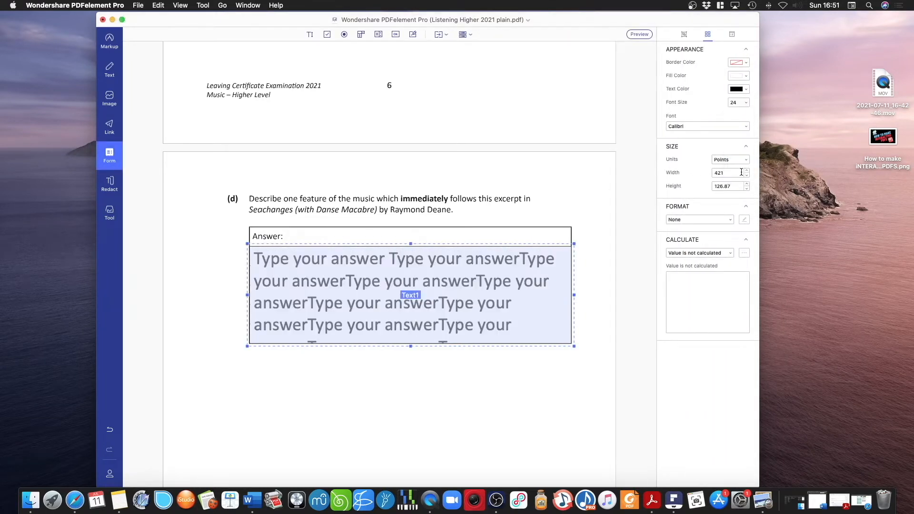
left_click(454, 378)
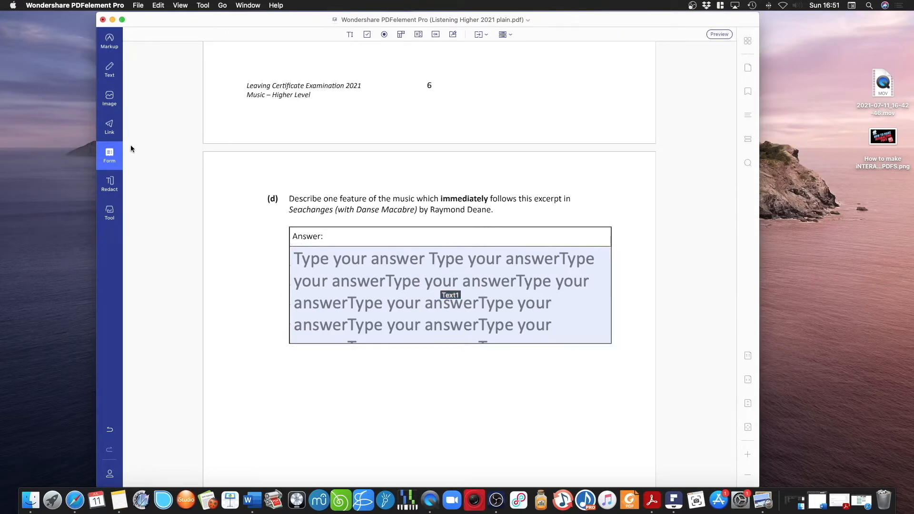
left_click(108, 159)
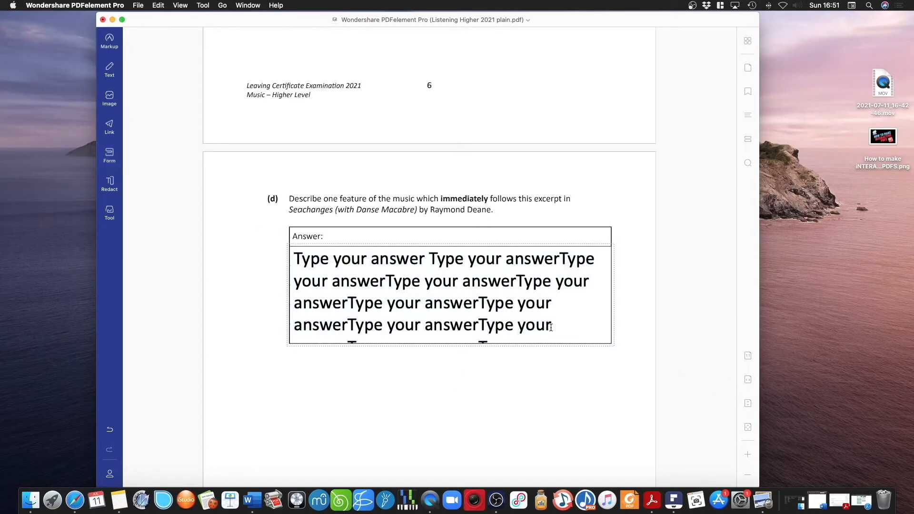
Delete all the test text from the Question 2 (d) answer field
left_click(418, 293)
key("BackSpace")
left_click_drag(559, 325, 350, 259)
key("BackSpace")
left_click_drag(535, 319, 379, 259)
key("BackSpace")
left_click_drag(525, 325, 333, 260)
key("BackSpace")
left_click_drag(527, 261, 285, 261)
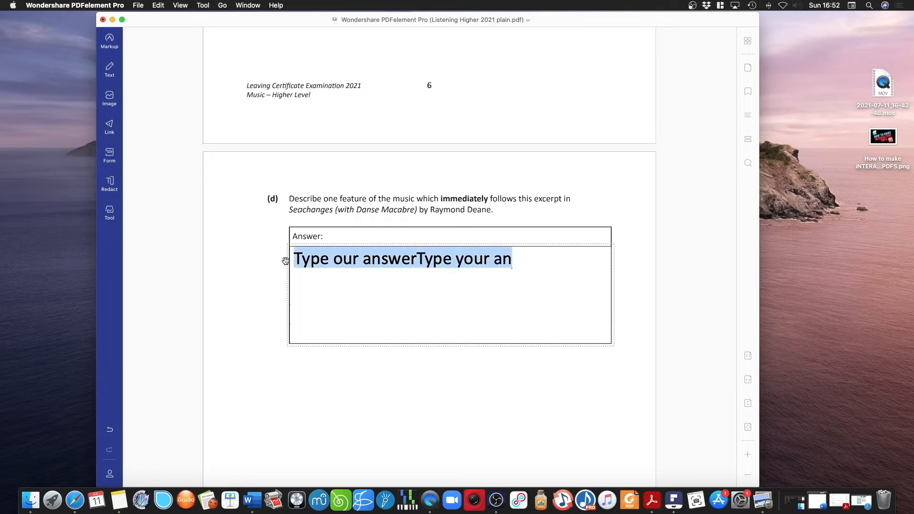
left_click(372, 262)
left_click_drag(516, 261, 417, 261)
key("BackSpace")
left_click(460, 375)
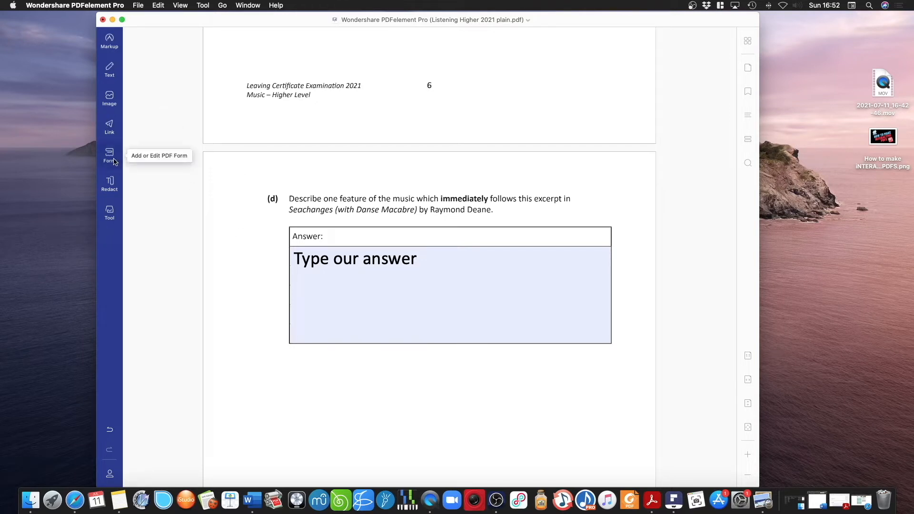
left_click_drag(425, 260, 274, 261)
key("BackSpace")
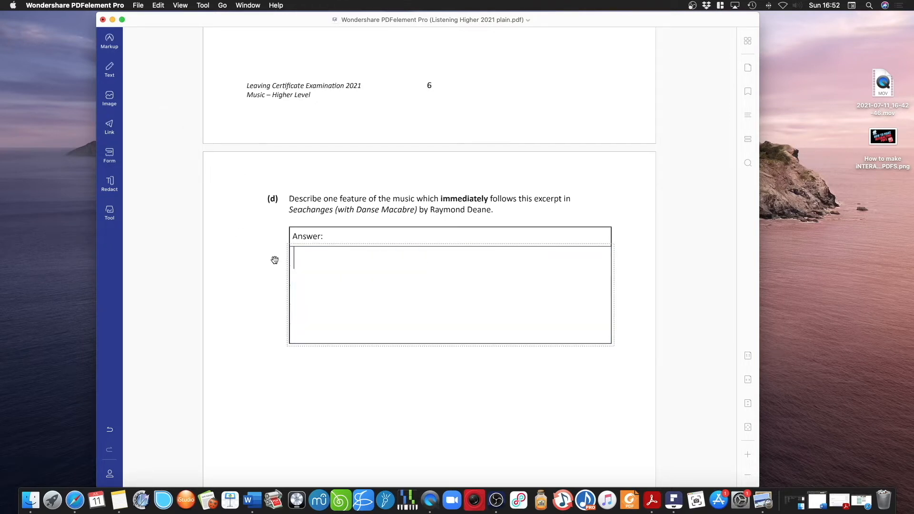
Reopen form editing, examine the form options around Form Field Recognition, and return to the Question 2 (c) answer box on page 6
left_click(108, 158)
left_click(504, 35)
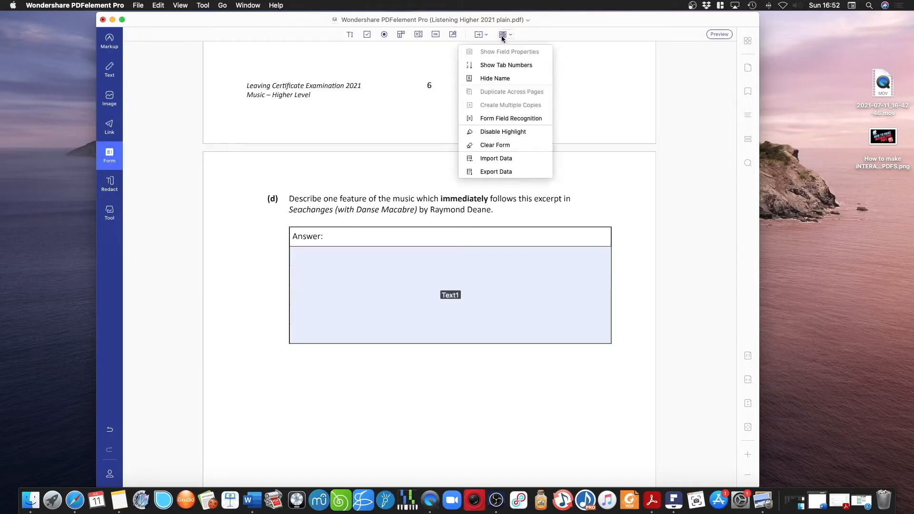
left_click(489, 120)
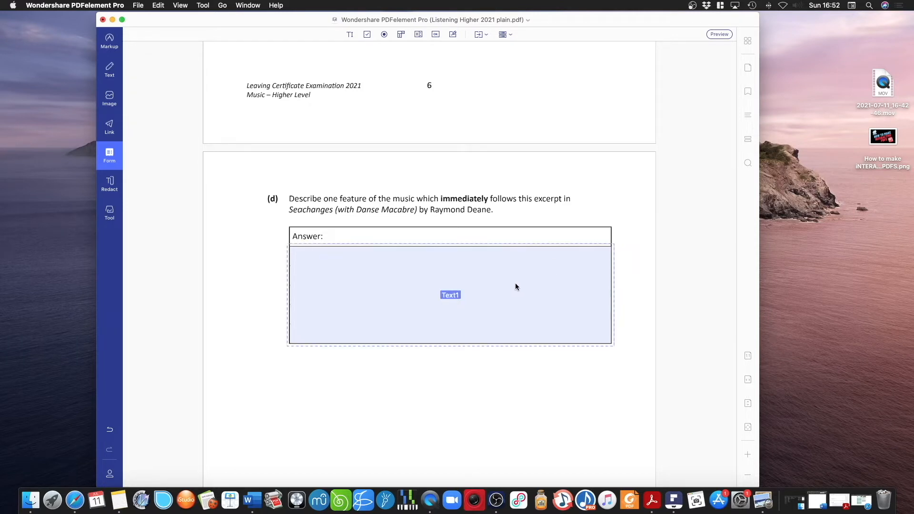
scroll(515, 287, "up", 5)
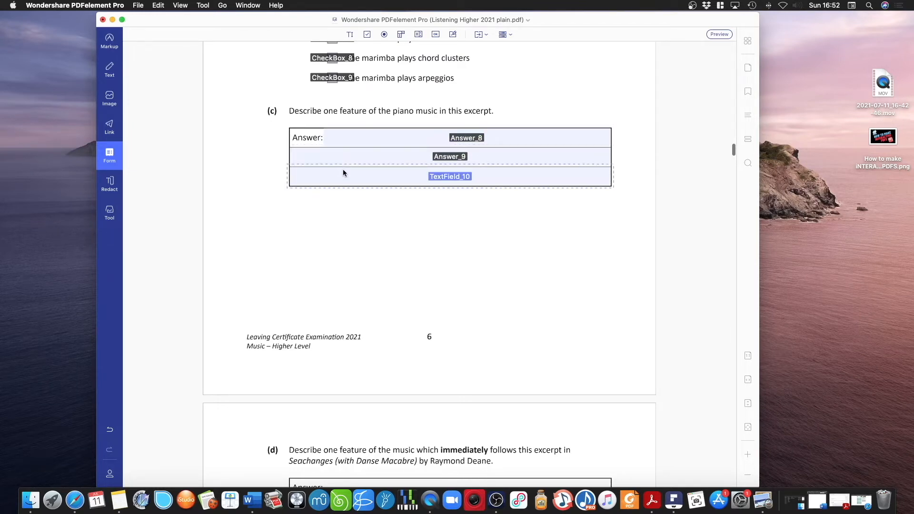
Leave form editing and look over the form fields from Question 2 (d) back to the cover, returning to Question 1 on page 3
scroll(460, 283, "down", 5)
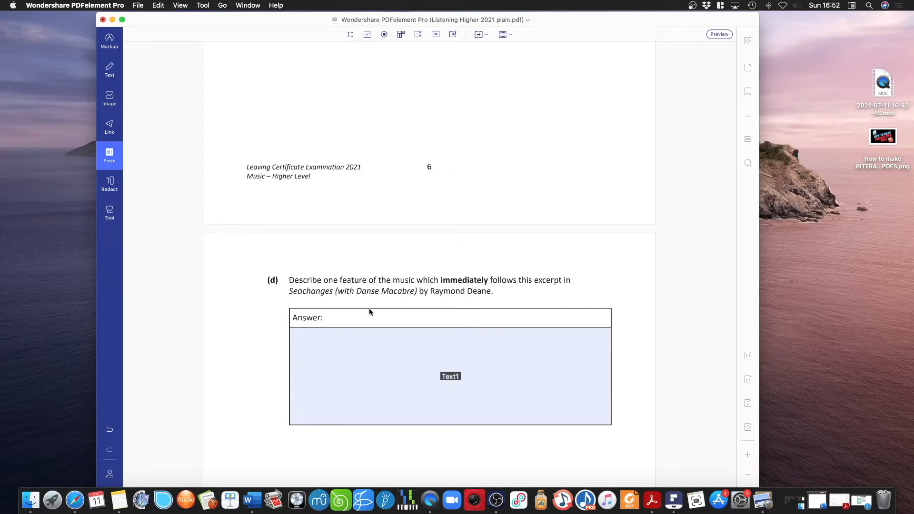
left_click(109, 154)
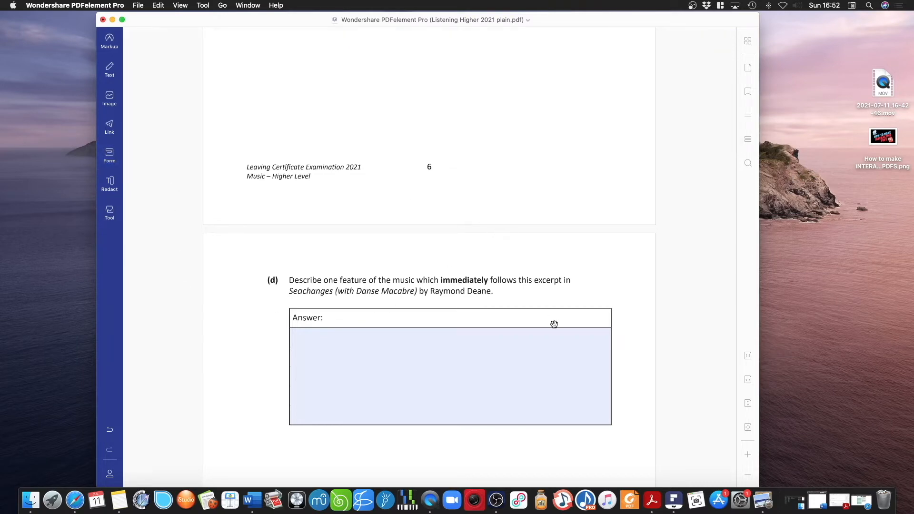
scroll(637, 288, "up", 15)
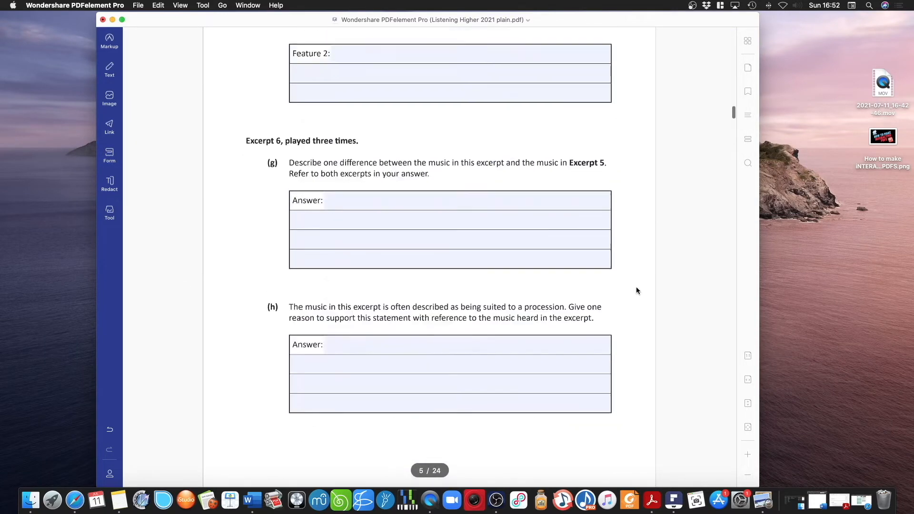
scroll(637, 290, "up", 20)
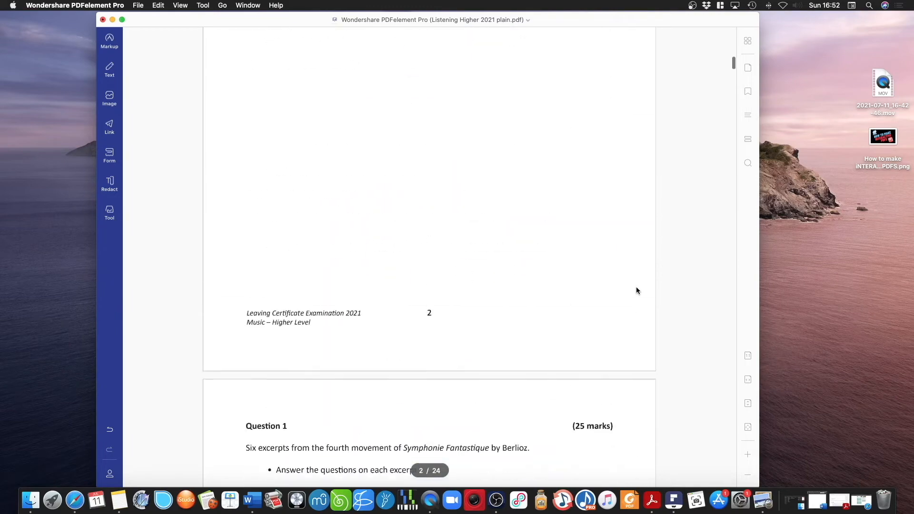
scroll(636, 290, "up", 15)
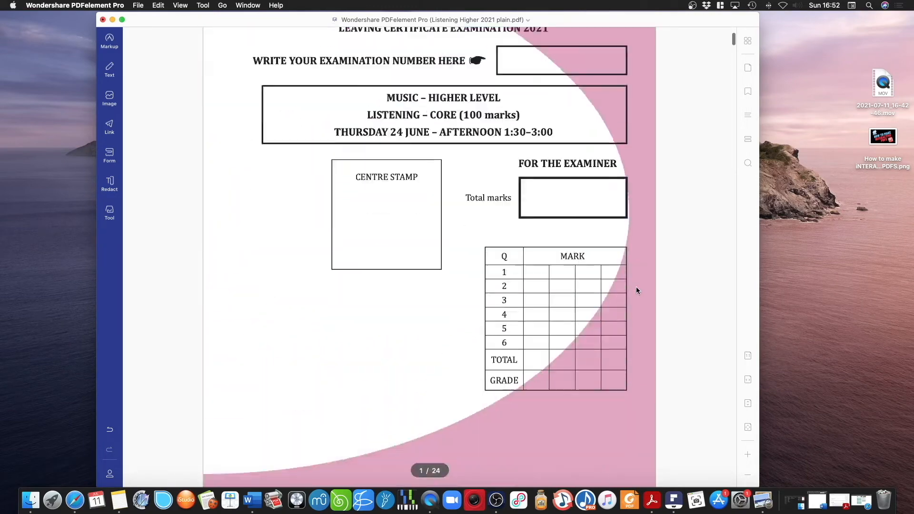
scroll(637, 291, "down", 20)
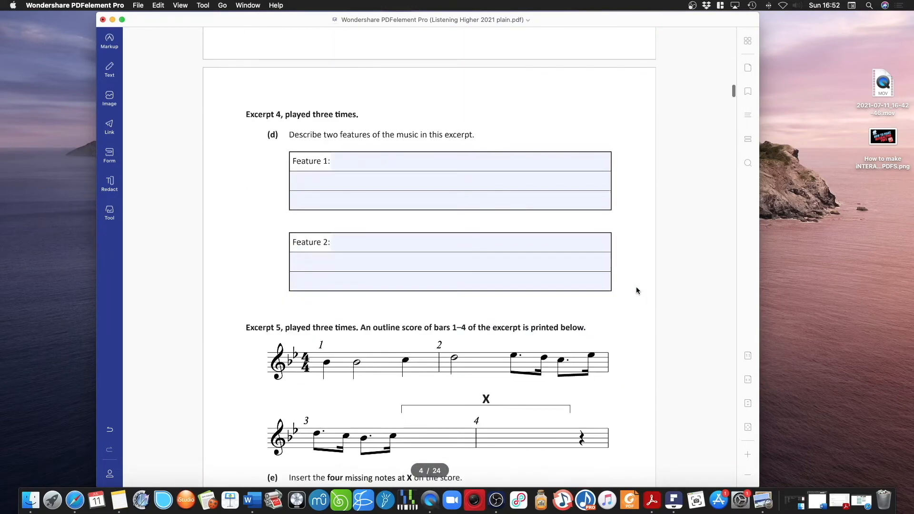
scroll(637, 291, "up", 6)
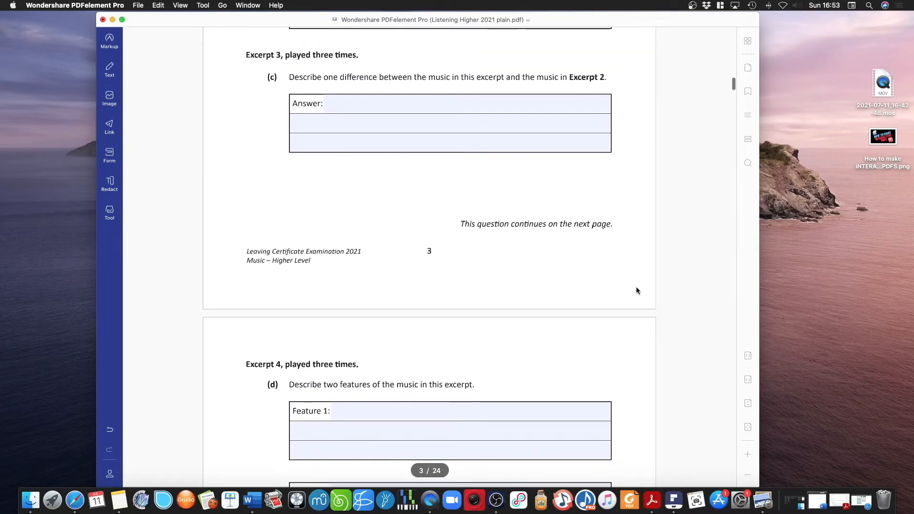
scroll(551, 236, "up", 8)
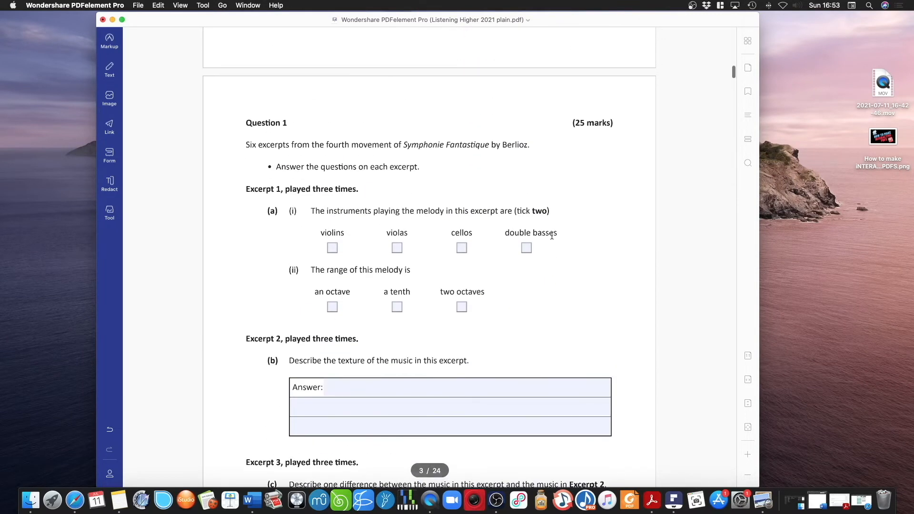
scroll(392, 141, "up", 2)
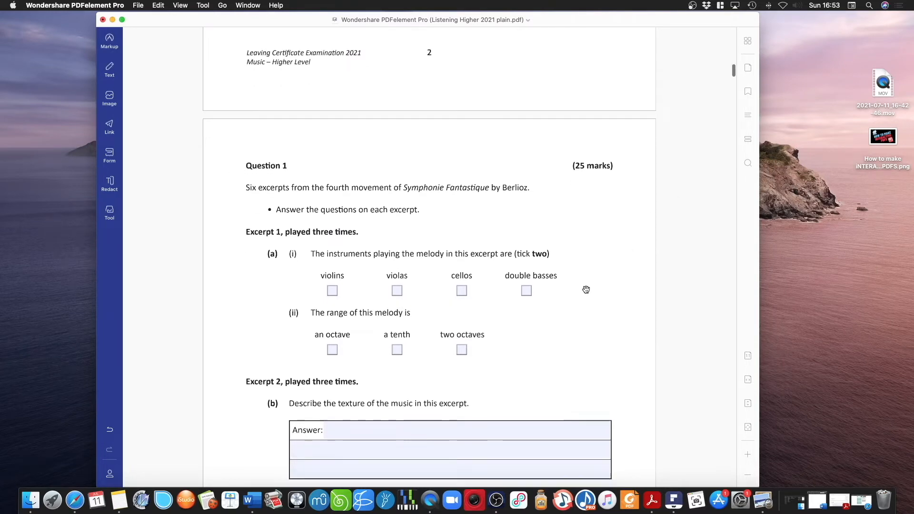
scroll(585, 287, "down", 5)
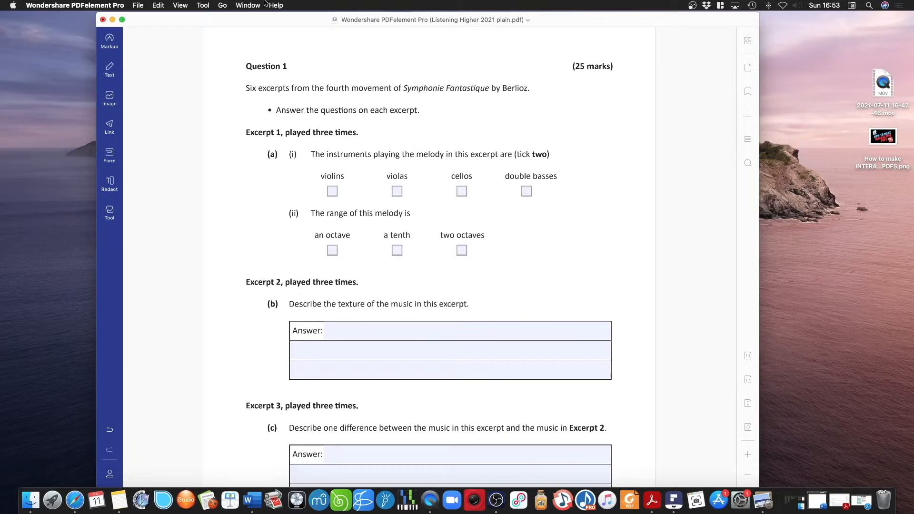
Make the document window smaller and insert the Audio Icon.png image at the Question 1 heading on page 3
left_click_drag(98, 15, 214, 54)
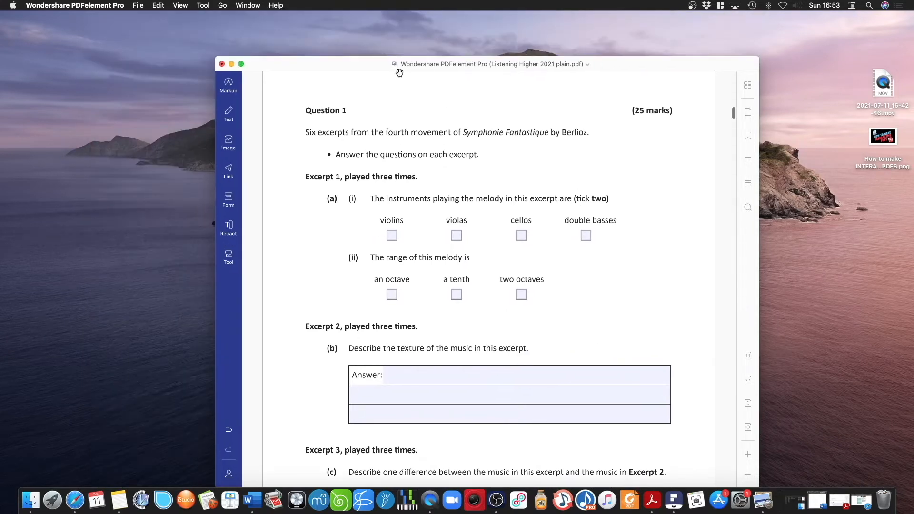
left_click_drag(363, 60, 385, 39)
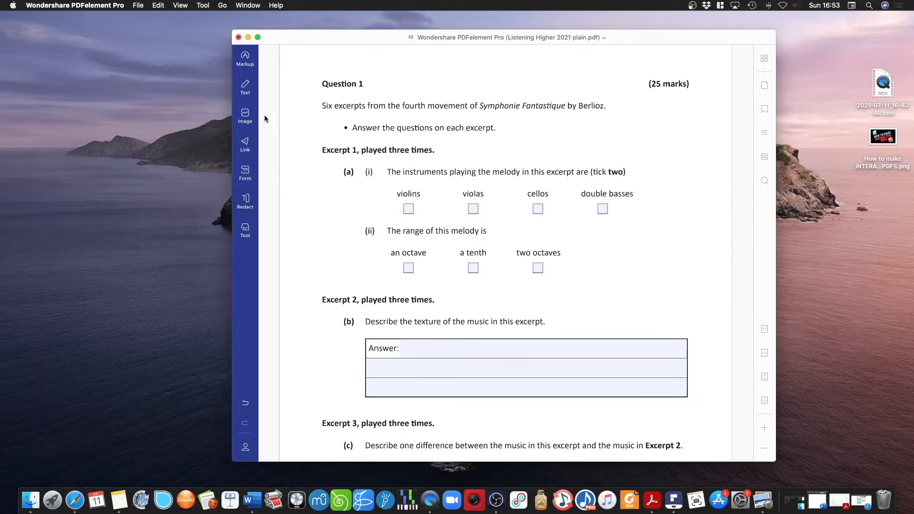
left_click(246, 117)
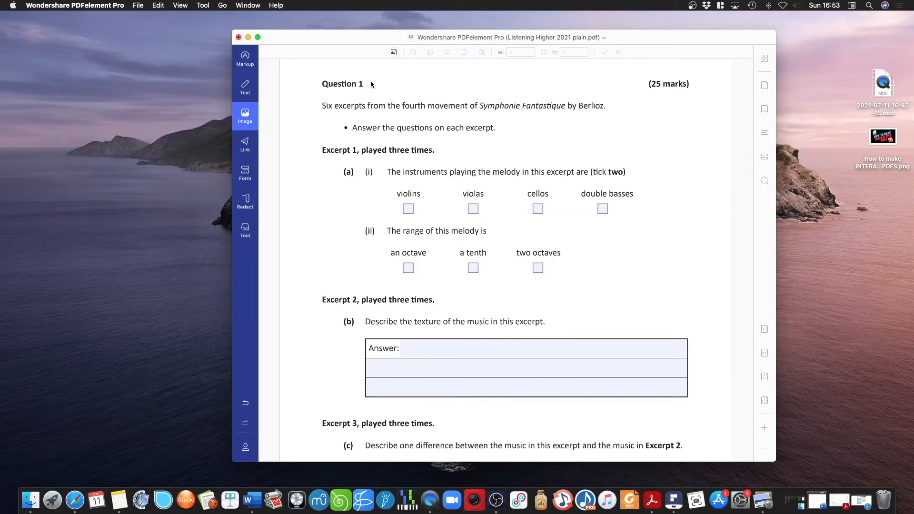
left_click(394, 54)
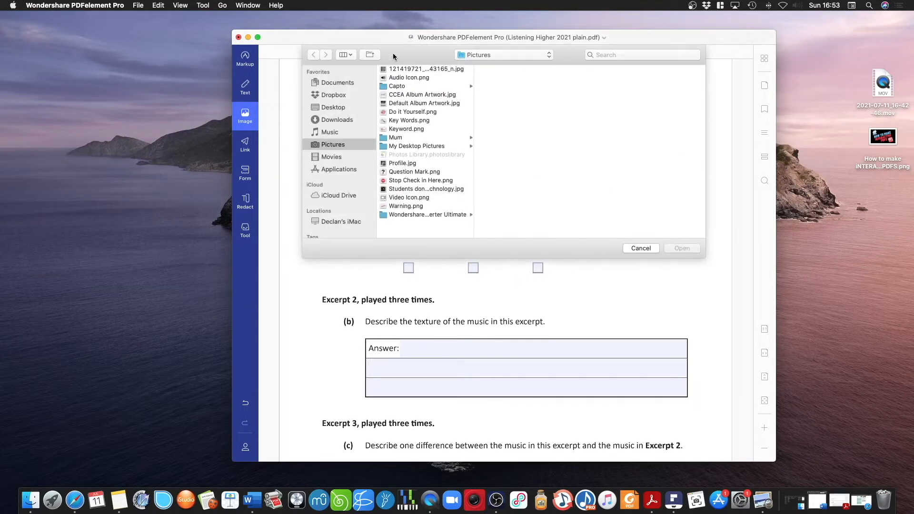
left_click(407, 78)
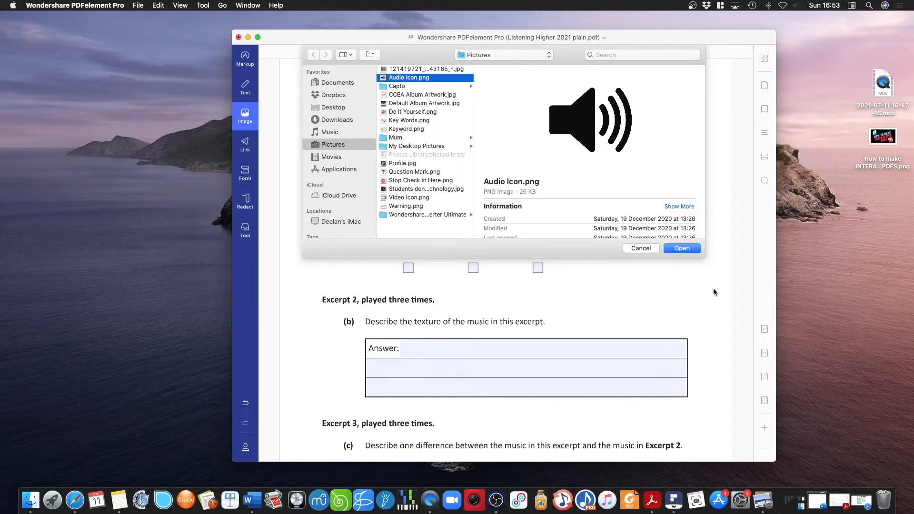
left_click(682, 252)
left_click(436, 136)
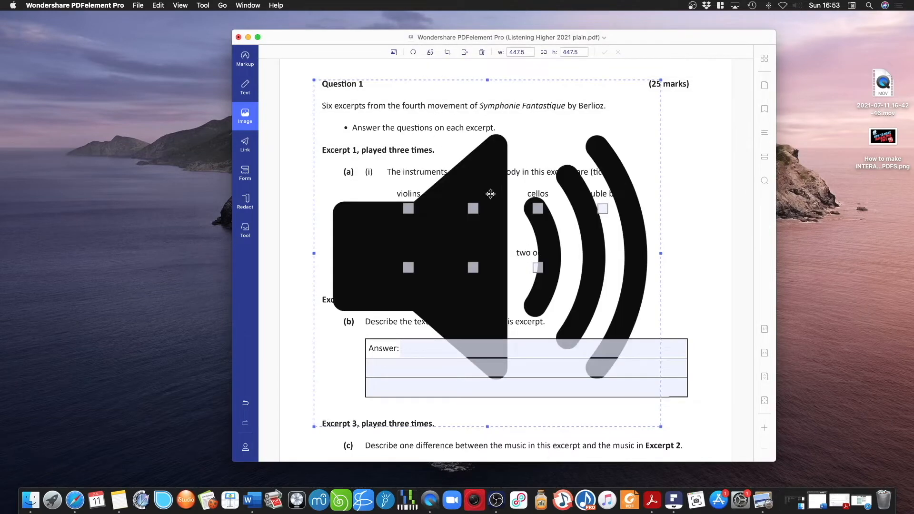
Shrink the audio icon to about the height of the Question 1 heading, sitting just after it, and deselect it
left_click_drag(665, 432, 379, 85)
left_click(420, 91)
left_click(456, 86)
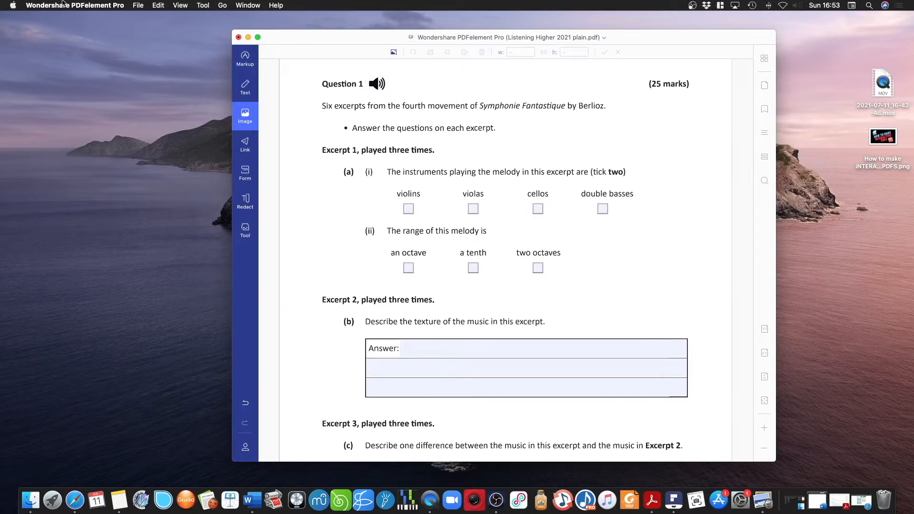
Save the changes to the exam PDF and close its window
left_click(138, 5)
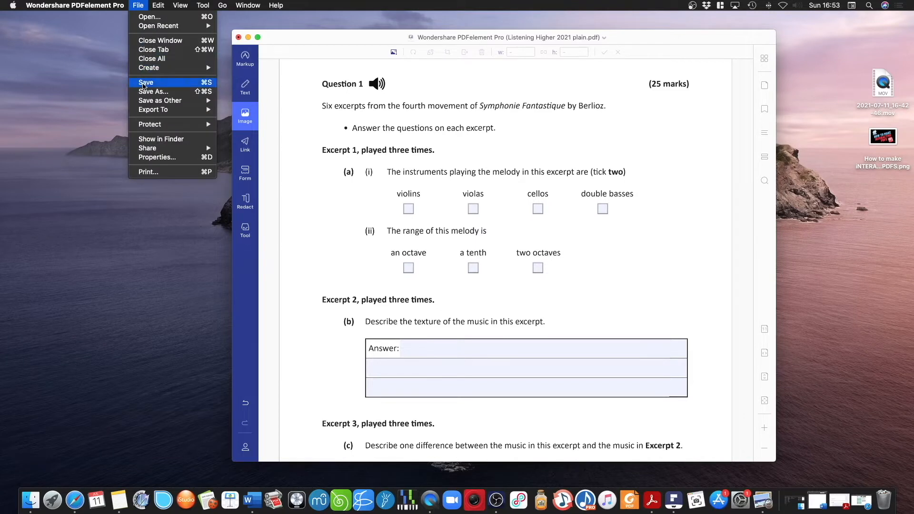
left_click(143, 85)
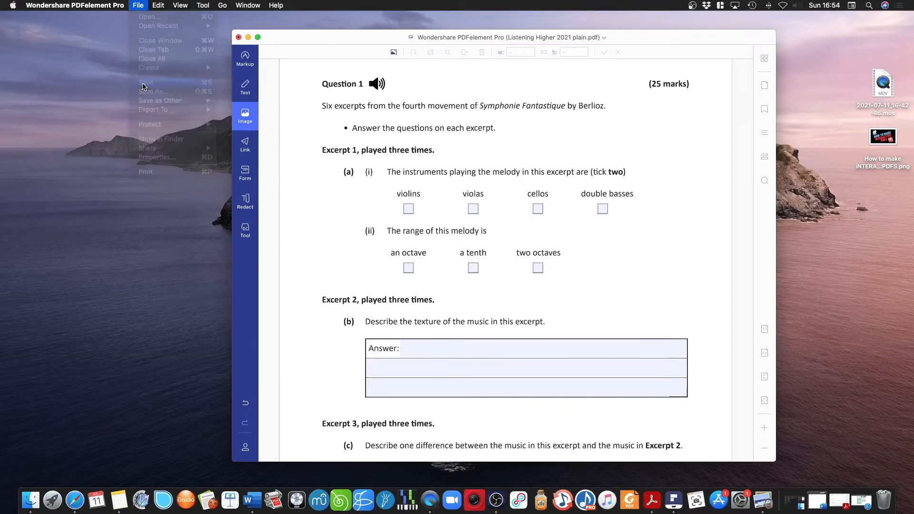
left_click(238, 38)
Move Listening Higher 2021 plain.pdf to a clear spot on the desktop and open it in Foxit Reader
left_click_drag(372, 145, 680, 153)
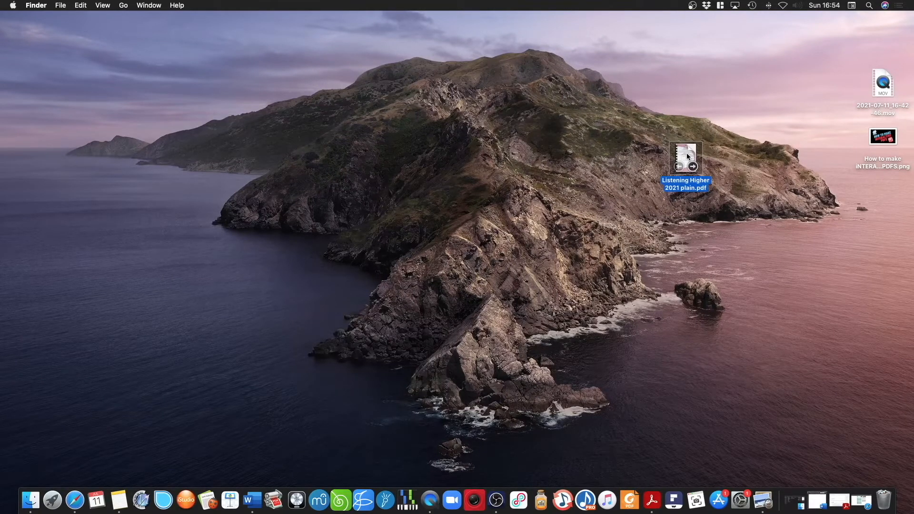
right_click(688, 156)
mouse_move(695, 167)
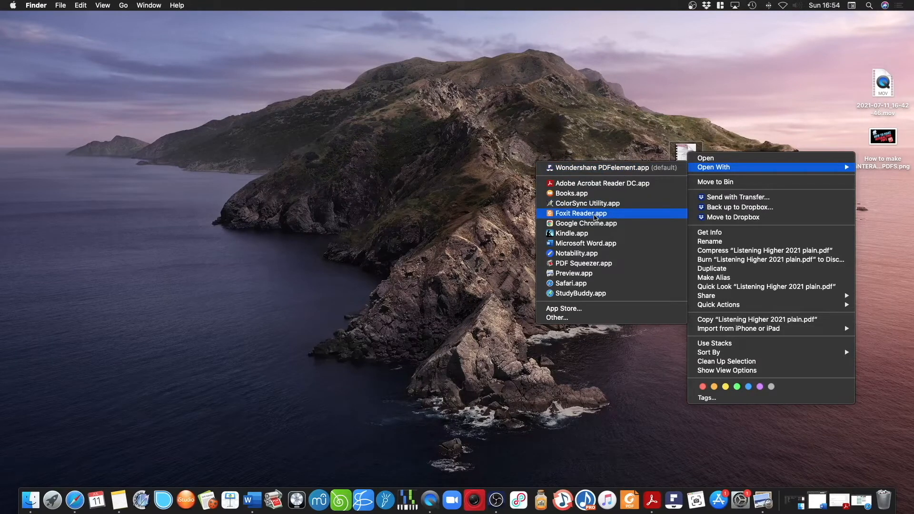
left_click(595, 217)
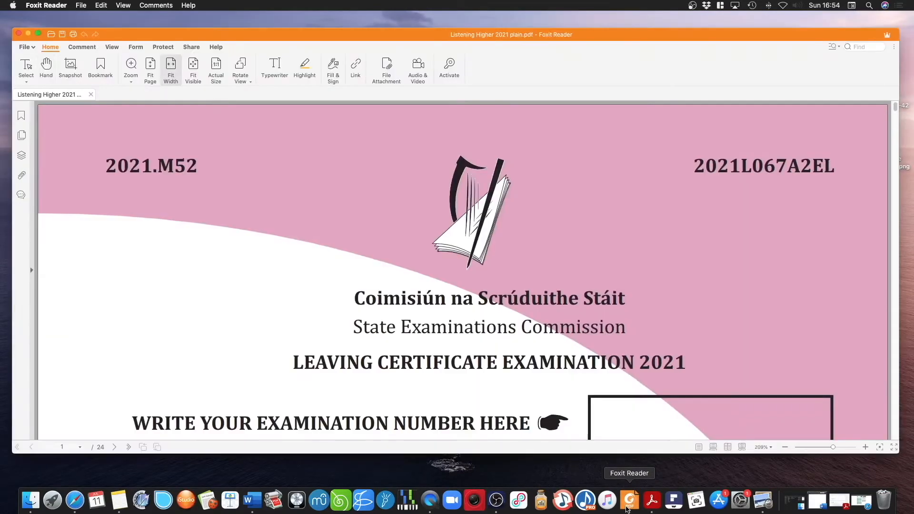
Draw an audio and video area around the speaker icon beside Question 1 on page 3 and decline the software update
scroll(438, 233, "down", 10)
scroll(439, 233, "down", 20)
scroll(438, 233, "down", 15)
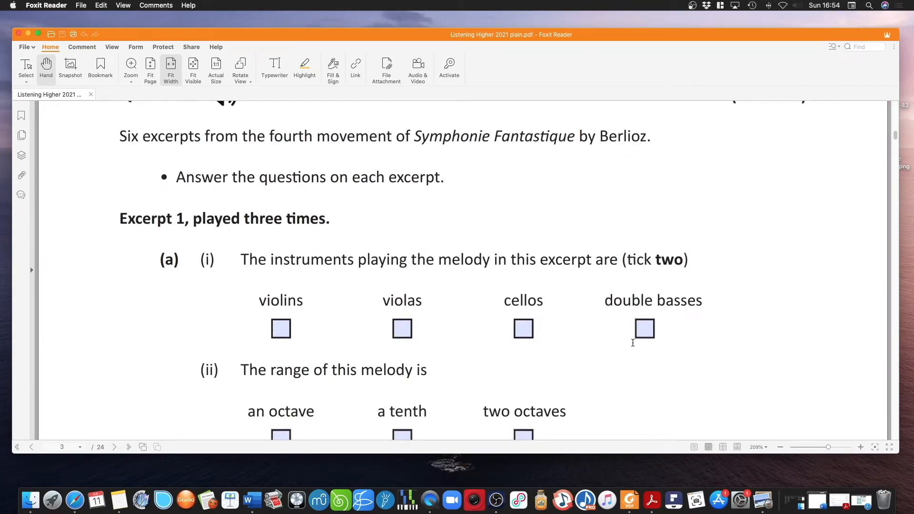
scroll(591, 347, "down", 3)
scroll(451, 294, "up", 6)
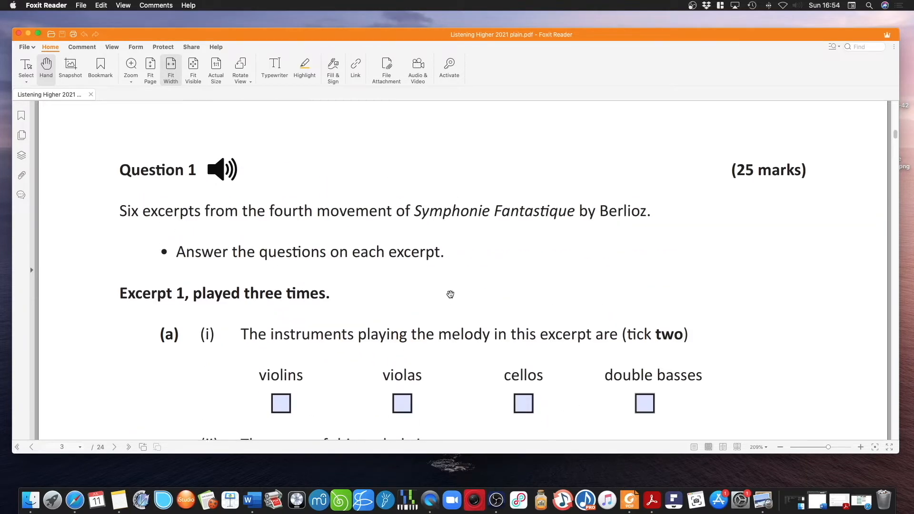
scroll(451, 295, "up", 2)
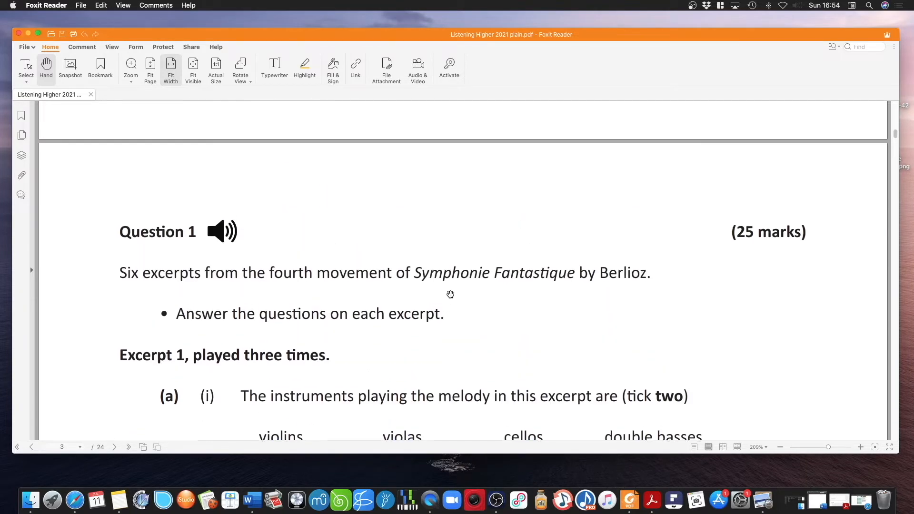
left_click(418, 76)
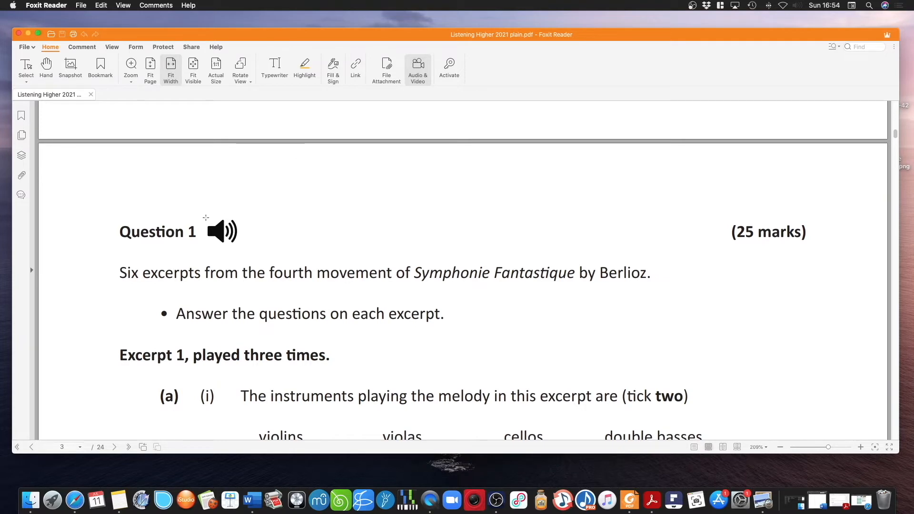
left_click_drag(205, 215, 243, 248)
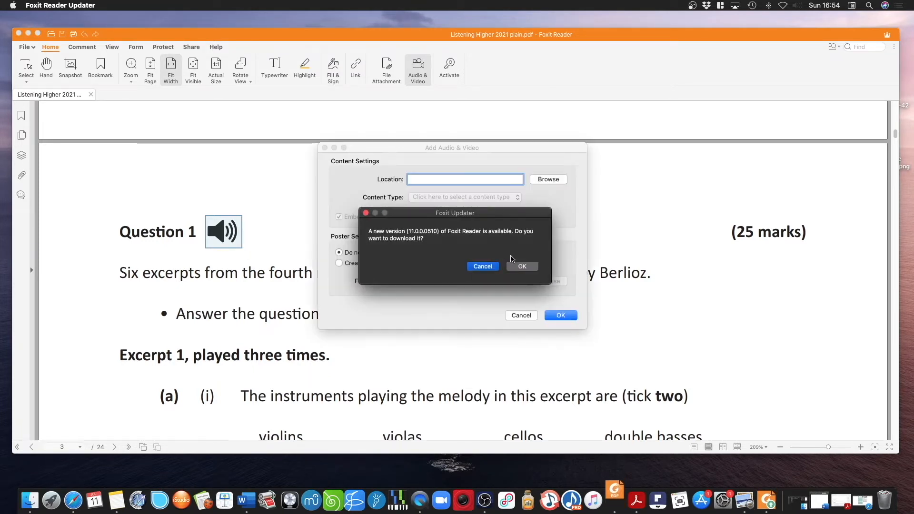
left_click(486, 268)
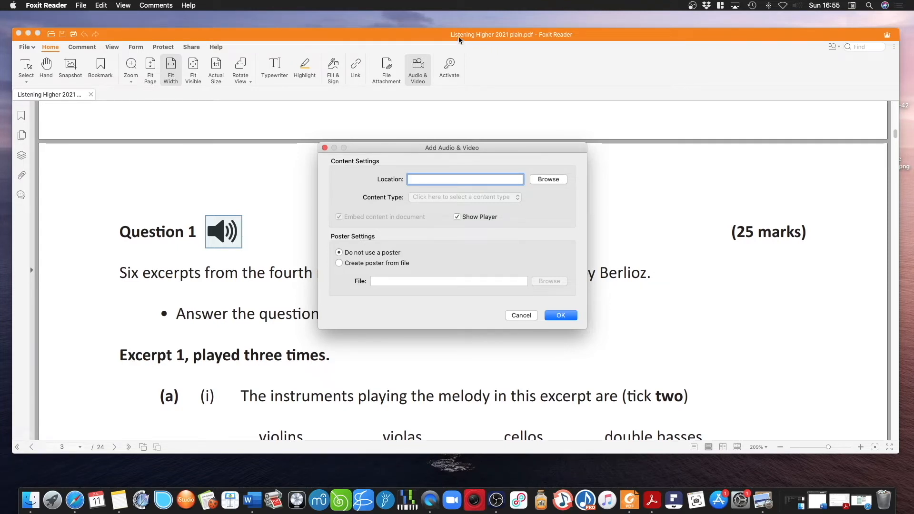
Check the State Examinations Commission's Exam Material Archive page in Safari, and put the browser window away
left_click(868, 509)
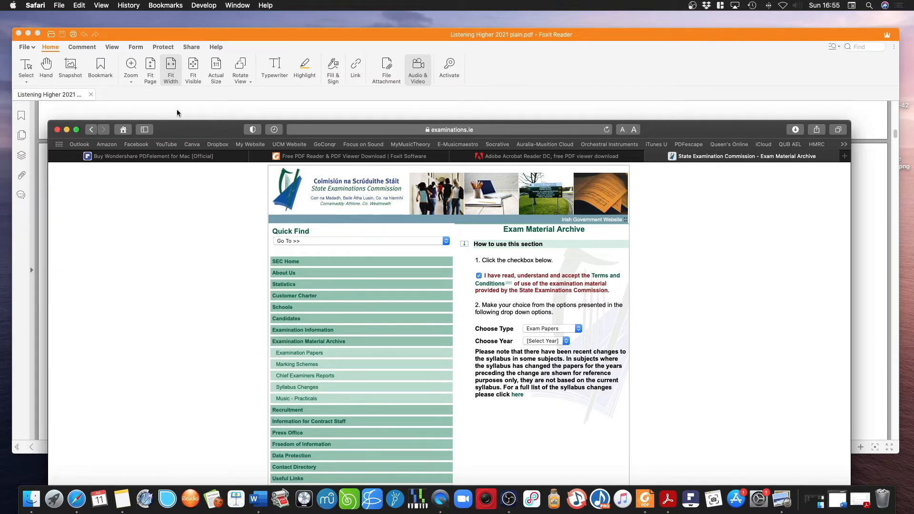
left_click(67, 130)
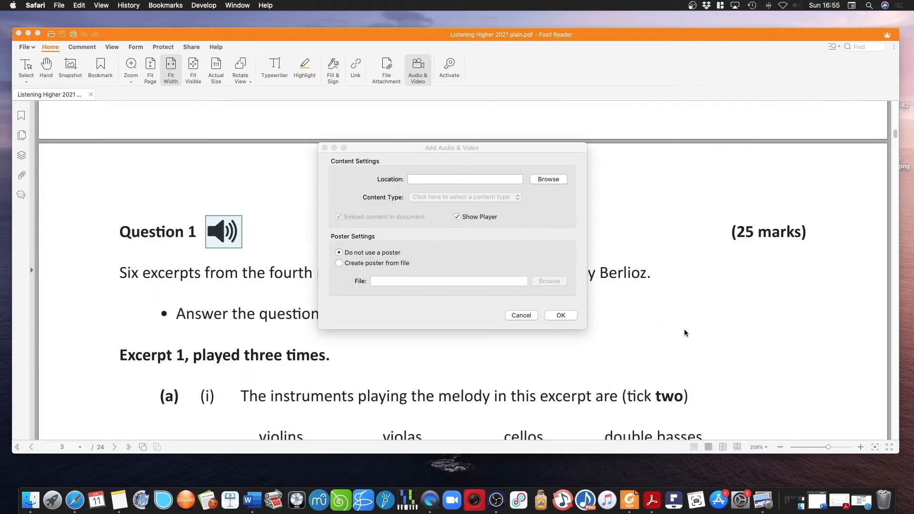
Browse for the media file, allow access to the Downloads folder, and open the 2021 past papers folder under 6) Leaving Certificate Music
left_click(556, 180)
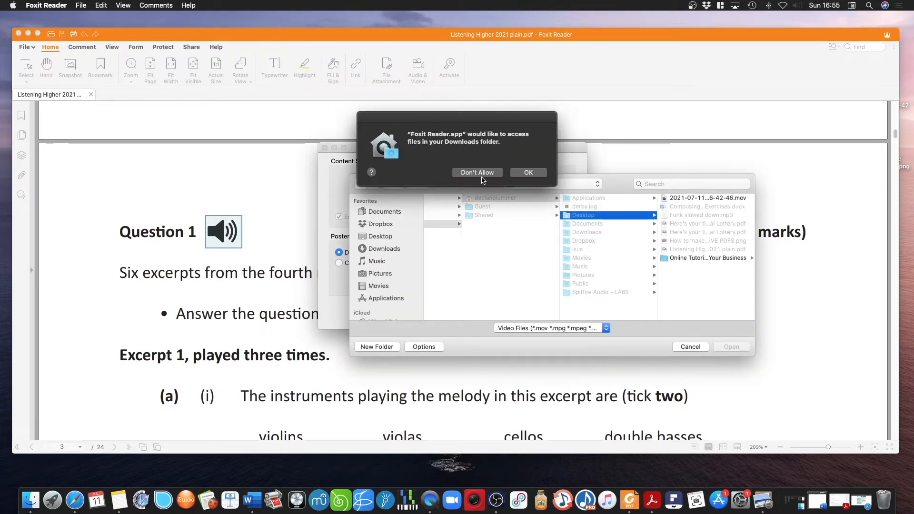
left_click(522, 174)
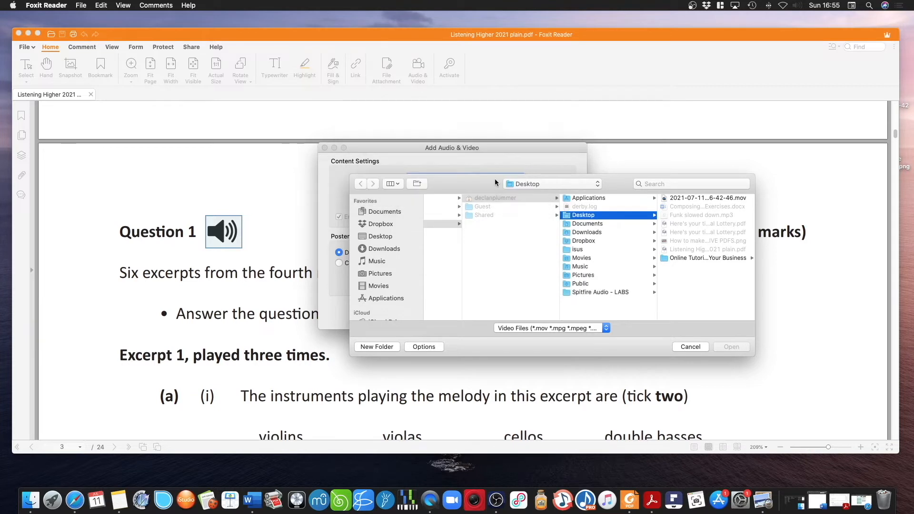
left_click(402, 210)
left_click(486, 199)
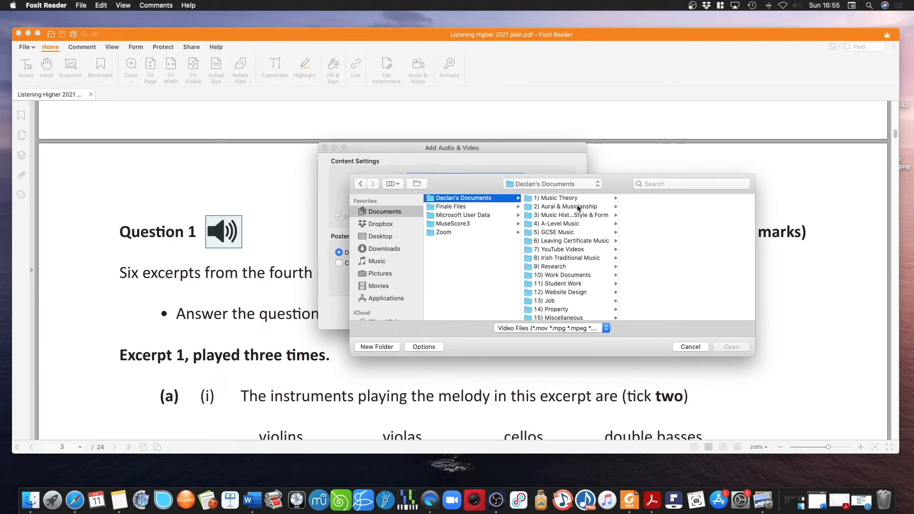
left_click(567, 241)
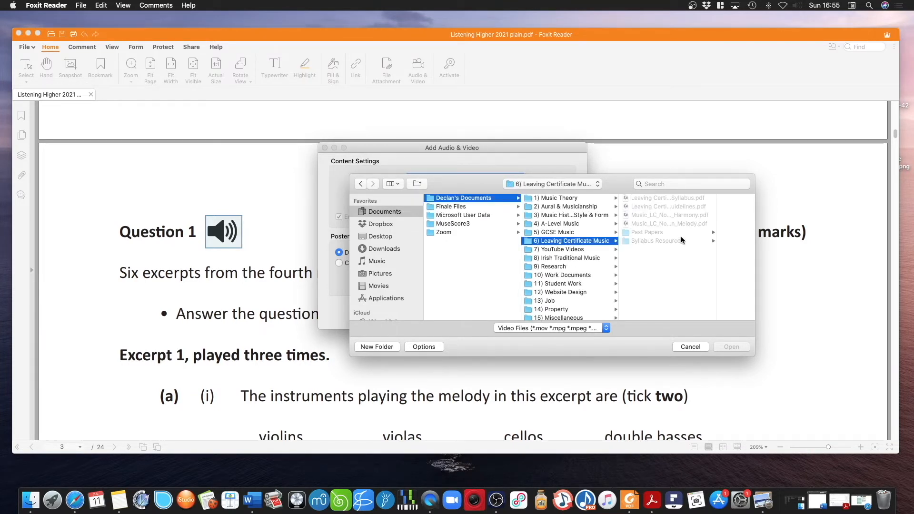
left_click(653, 233)
left_click(681, 208)
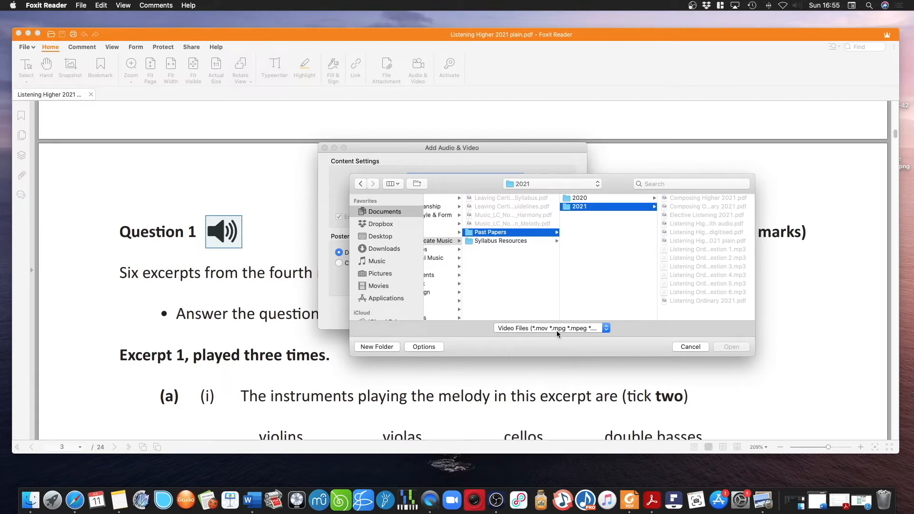
Restrict the file list to audio files and embed Listening Ordinary & Higher 2021 Question 1.mp3 in the Question 1 media area
left_click(522, 328)
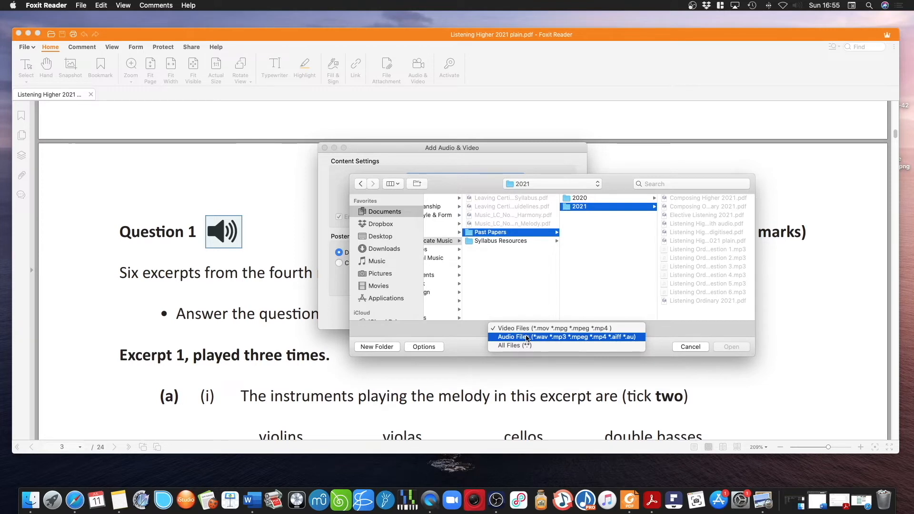
left_click(553, 336)
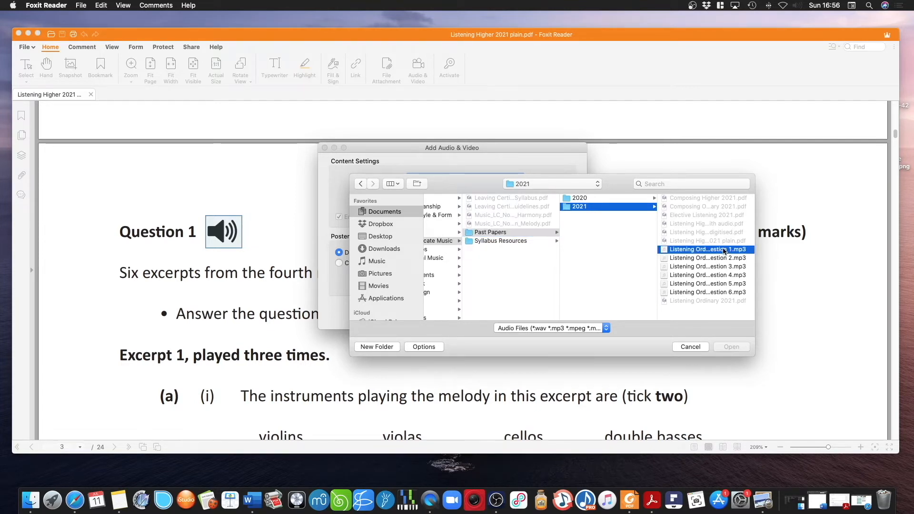
left_click(723, 250)
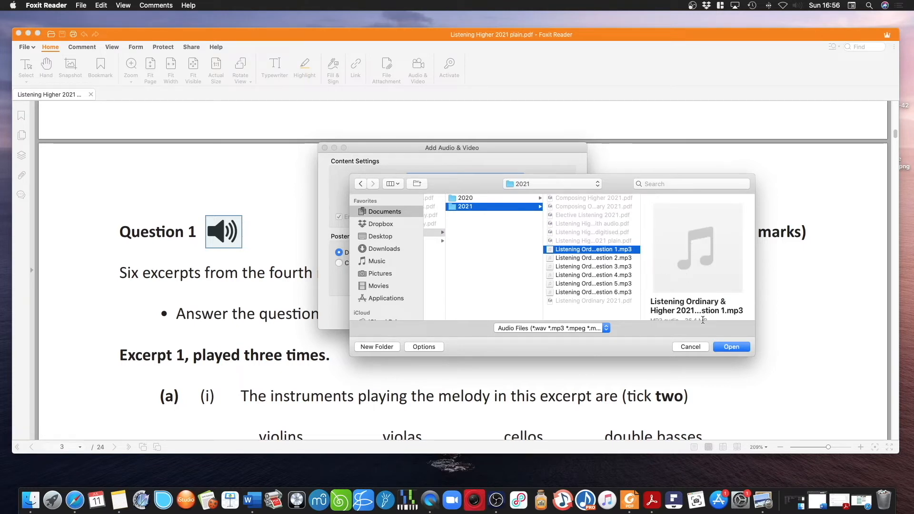
scroll(713, 310, "down", 2)
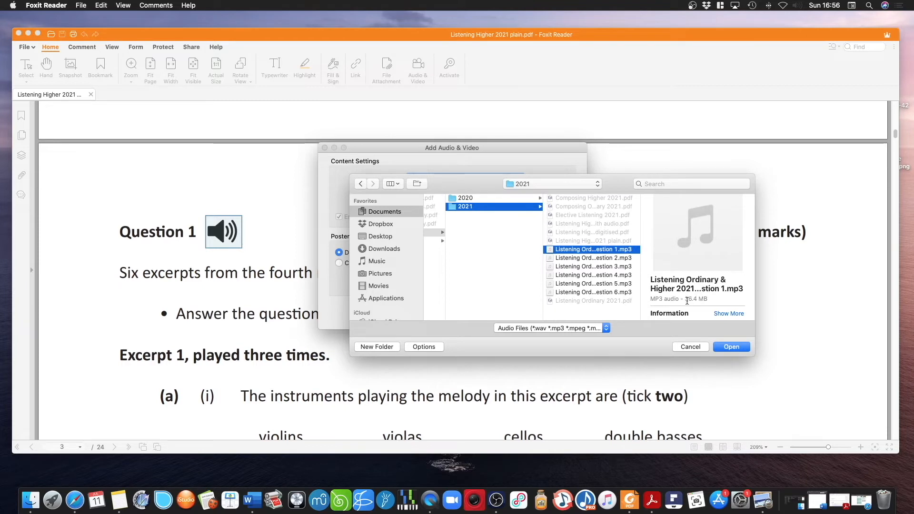
left_click(733, 348)
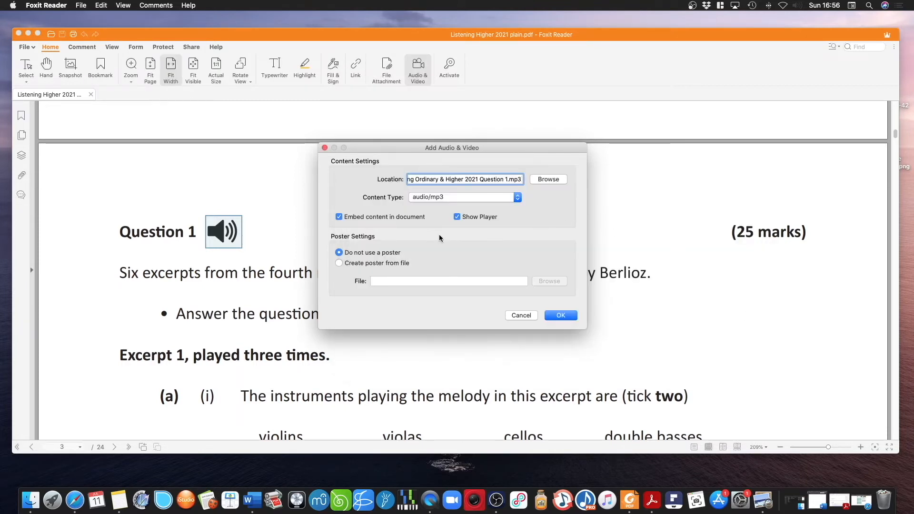
left_click(570, 318)
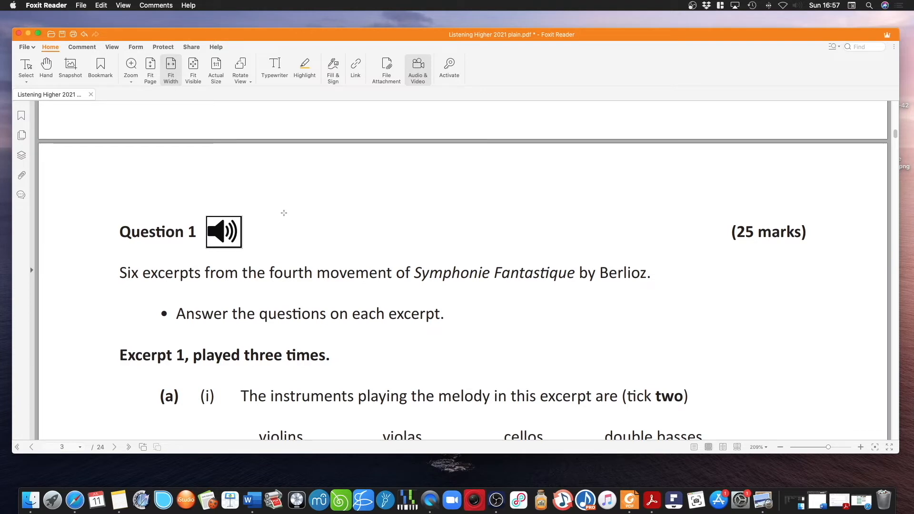
Set the border width of the Question 1 audio area to No border and adjust its position over the speaker icon slightly
left_click_drag(348, 33, 358, 32)
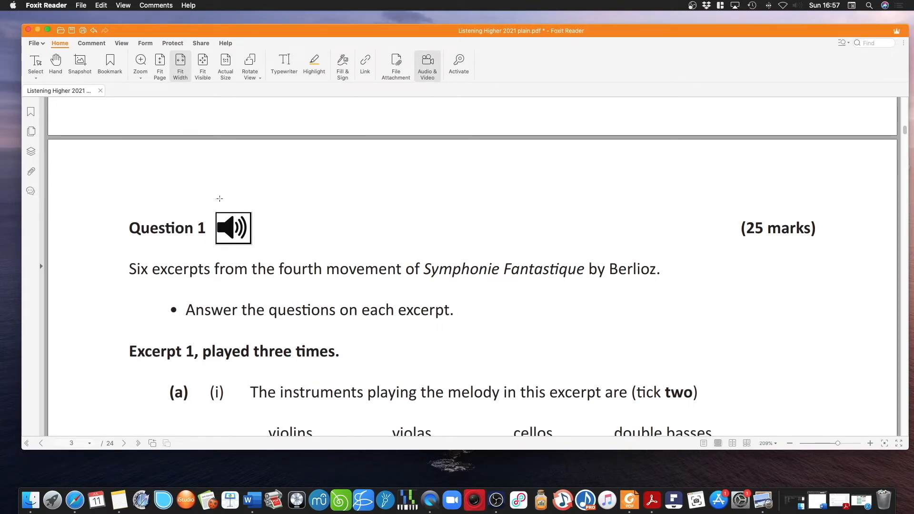
double_click(247, 232)
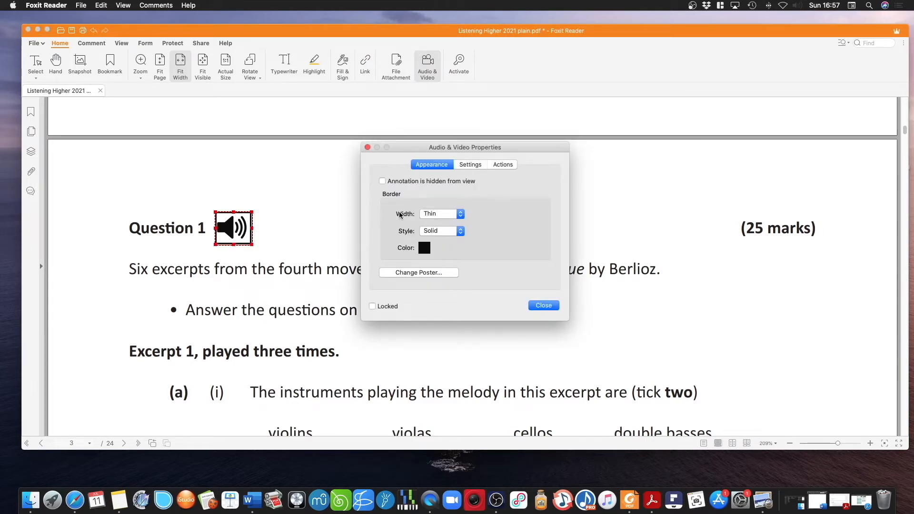
left_click(425, 231)
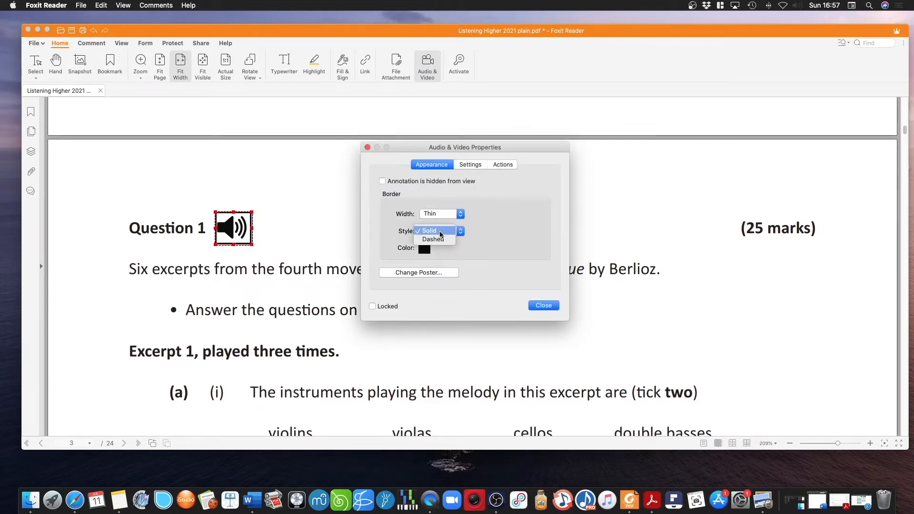
left_click(448, 214)
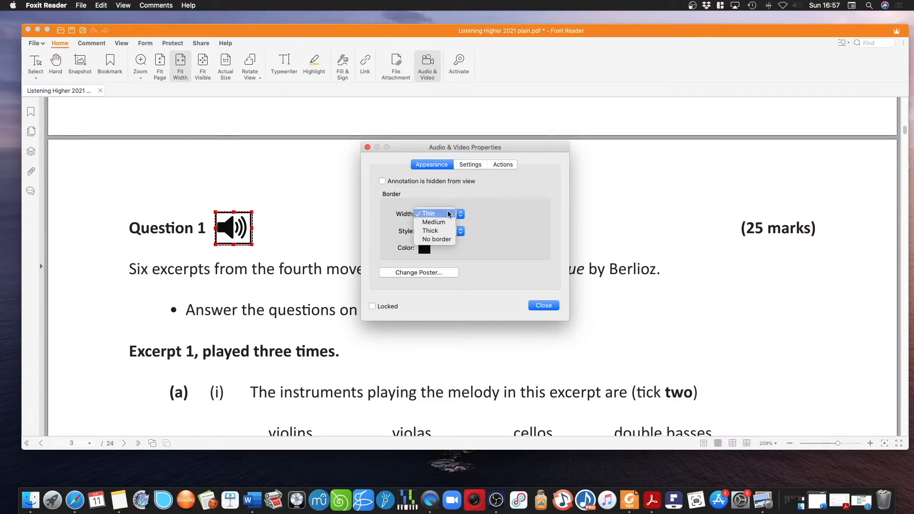
left_click(440, 241)
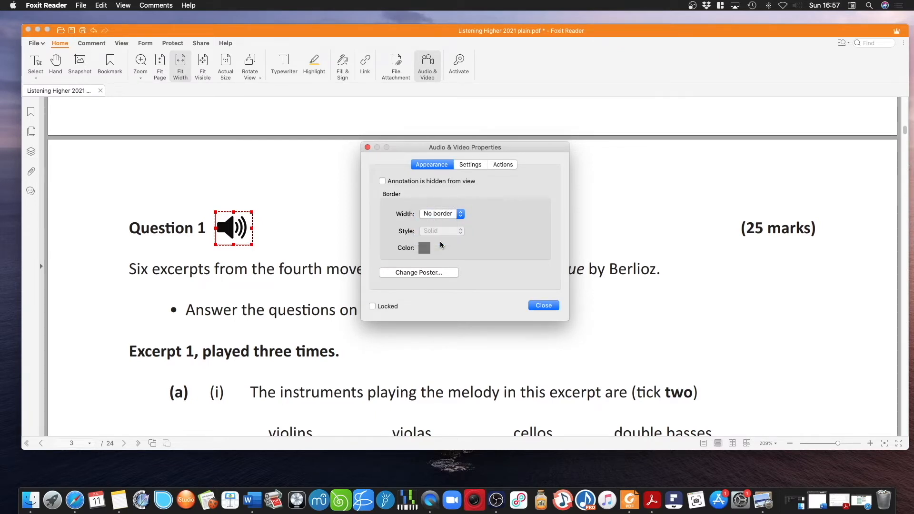
left_click(544, 305)
left_click(207, 238)
left_click_drag(247, 242, 246, 241)
left_click(276, 238)
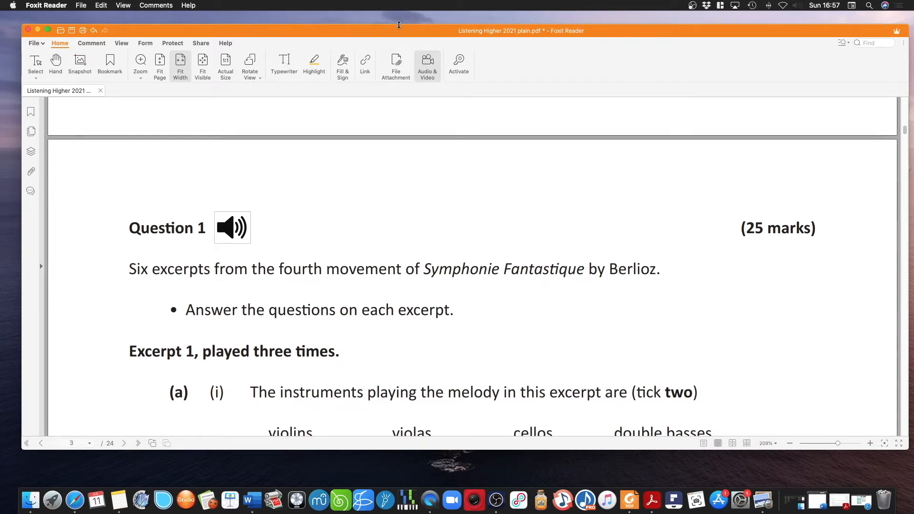
Save the exam PDF with its embedded audio and close the Foxit Reader window
left_click_drag(398, 29, 404, 26)
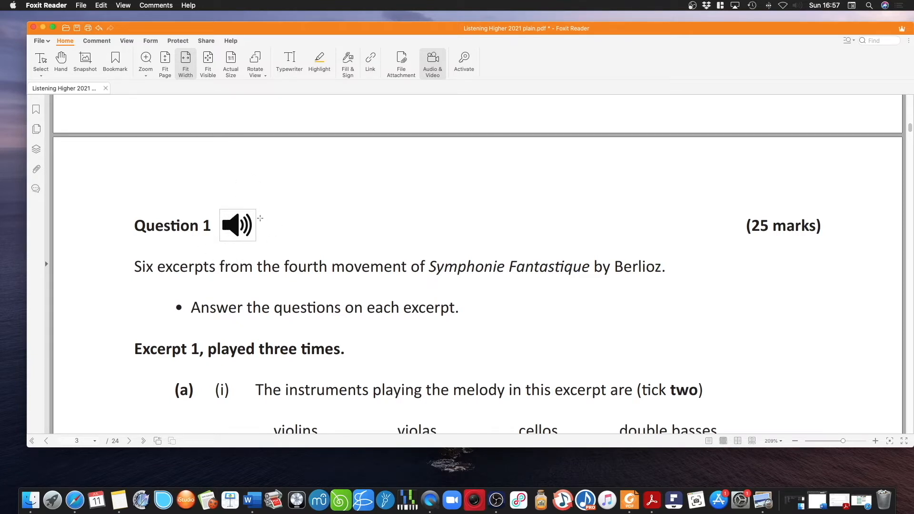
left_click(80, 5)
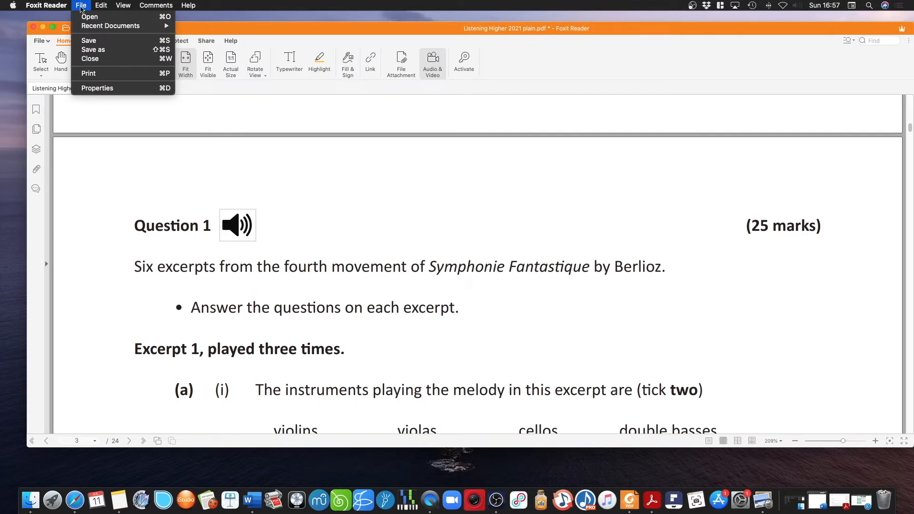
left_click(85, 43)
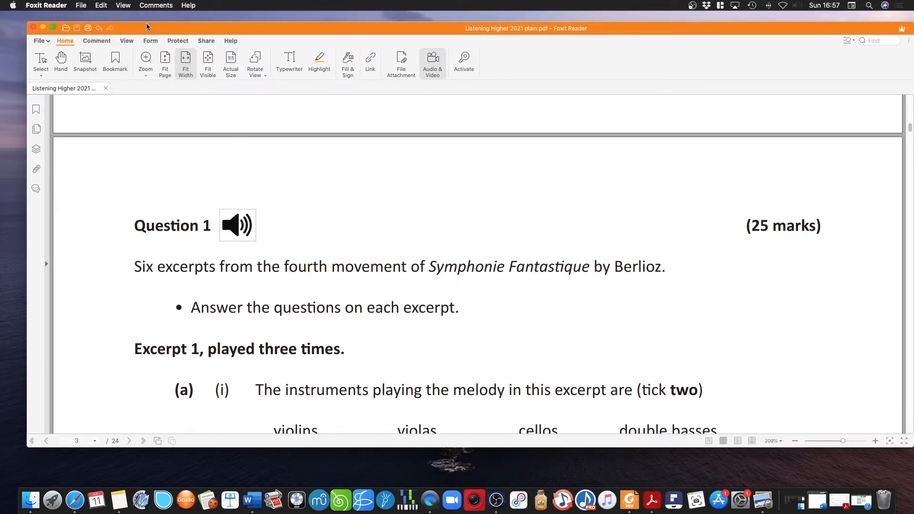
left_click(34, 28)
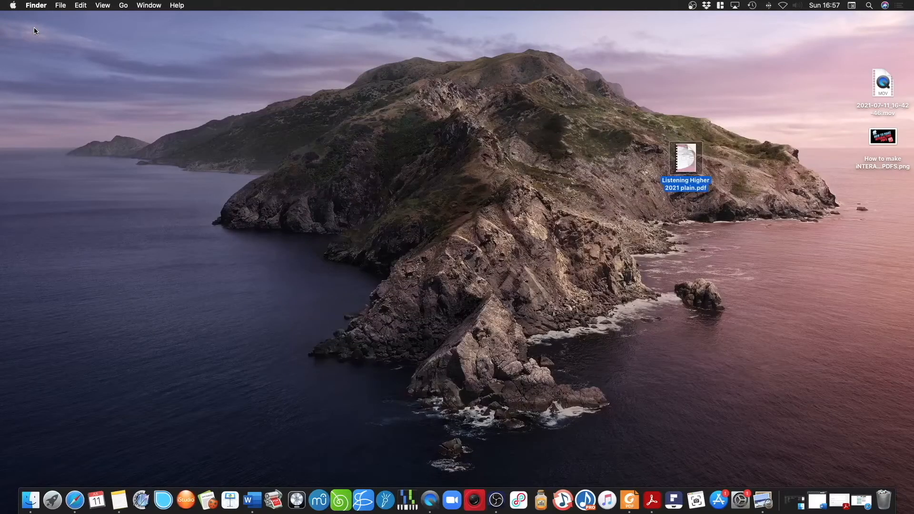
Open Listening Higher 2021 plain.pdf from the desktop in Adobe Acrobat Reader DC and go to Question 1 on page 3
right_click(685, 157)
mouse_move(690, 169)
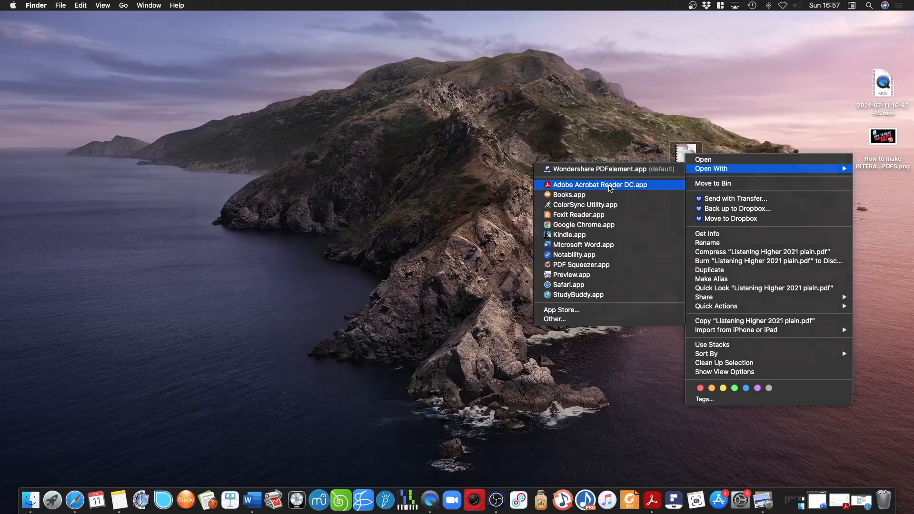
left_click(609, 185)
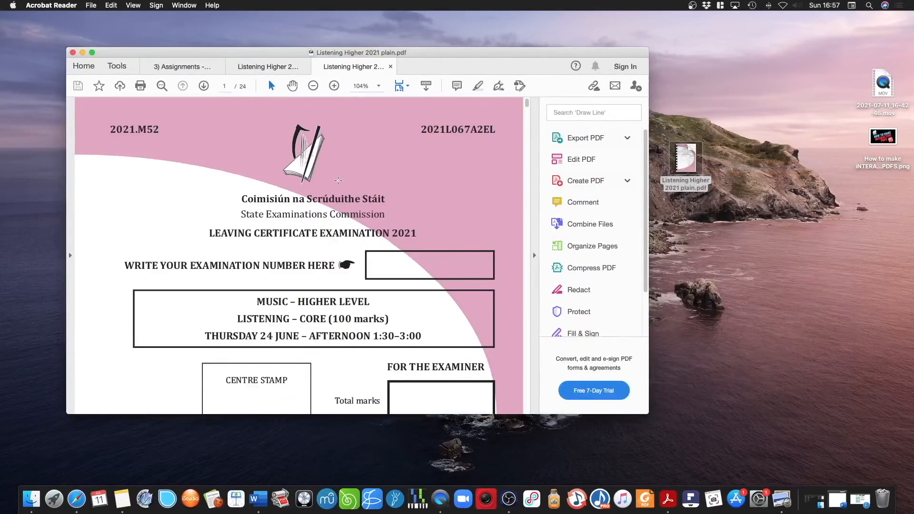
scroll(338, 180, "down", 10)
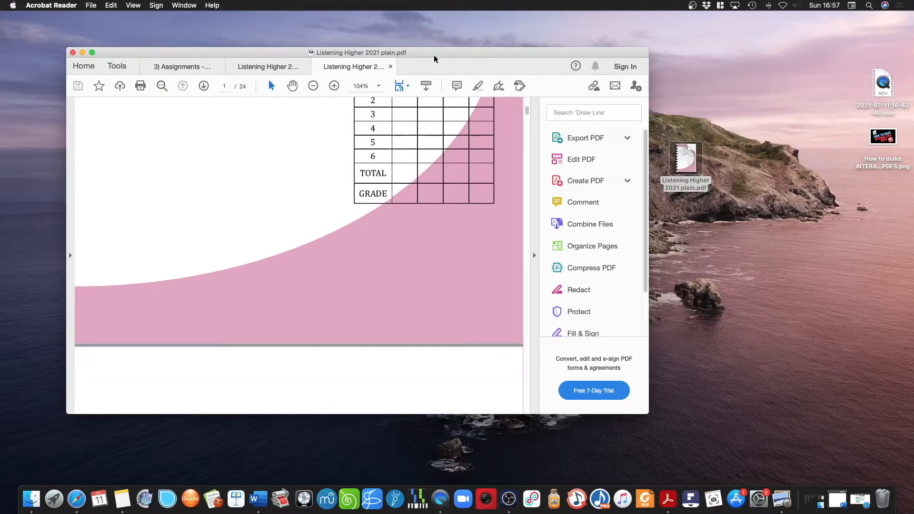
scroll(437, 126, "down", 15)
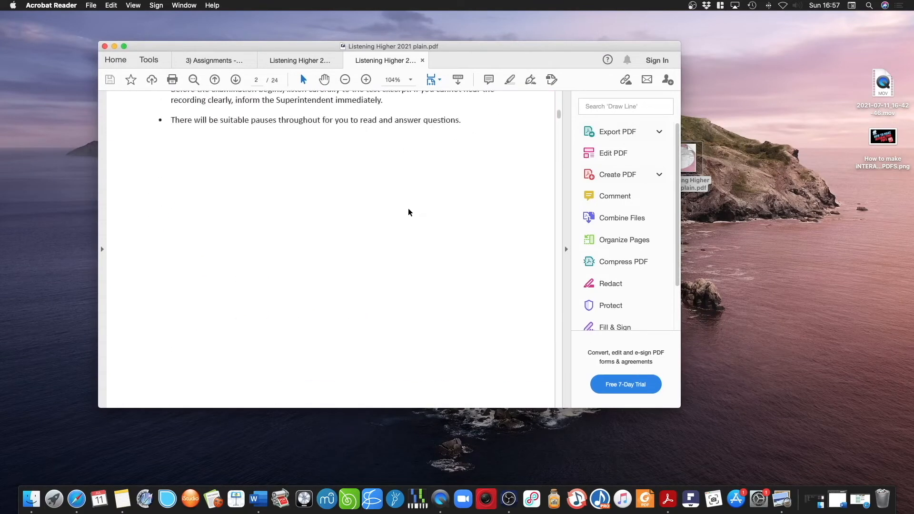
scroll(409, 213, "down", 6)
scroll(409, 212, "up", 3)
scroll(408, 212, "up", 2)
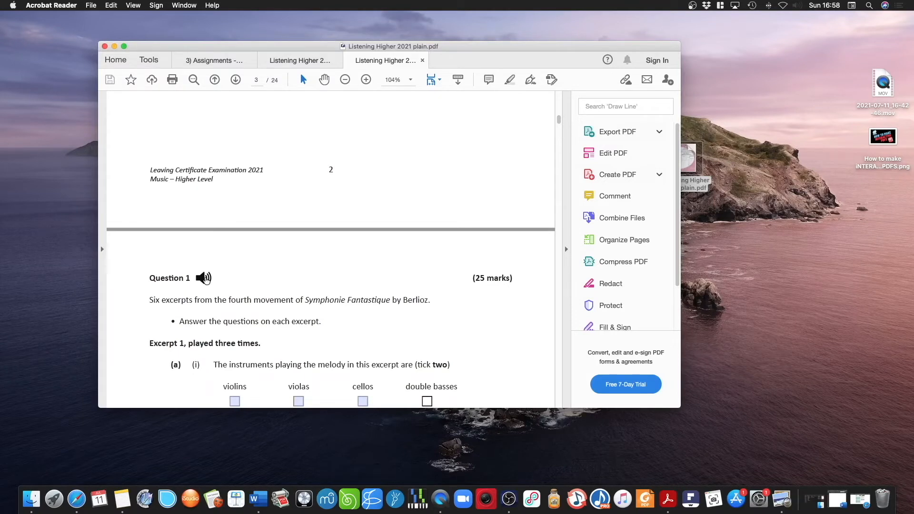
Activate the Question 1 speaker icon and set the document to be trusted always
left_click(206, 279)
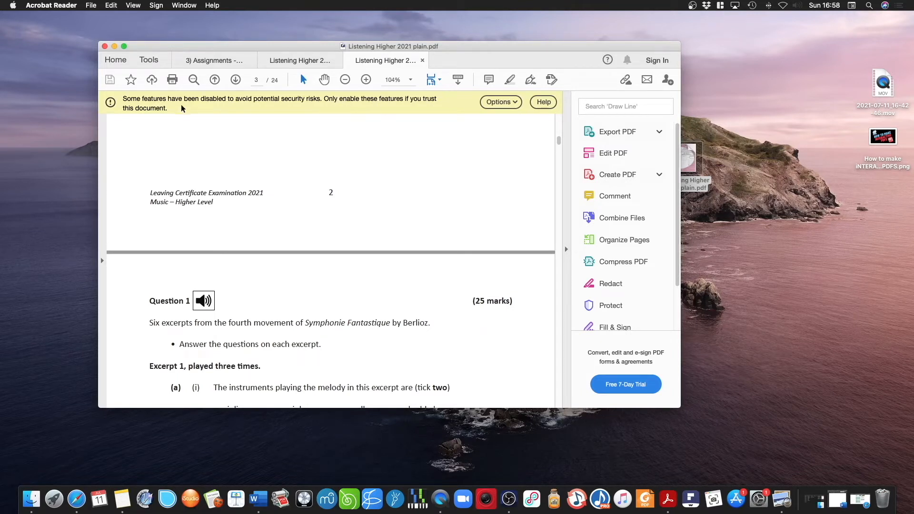
left_click(515, 104)
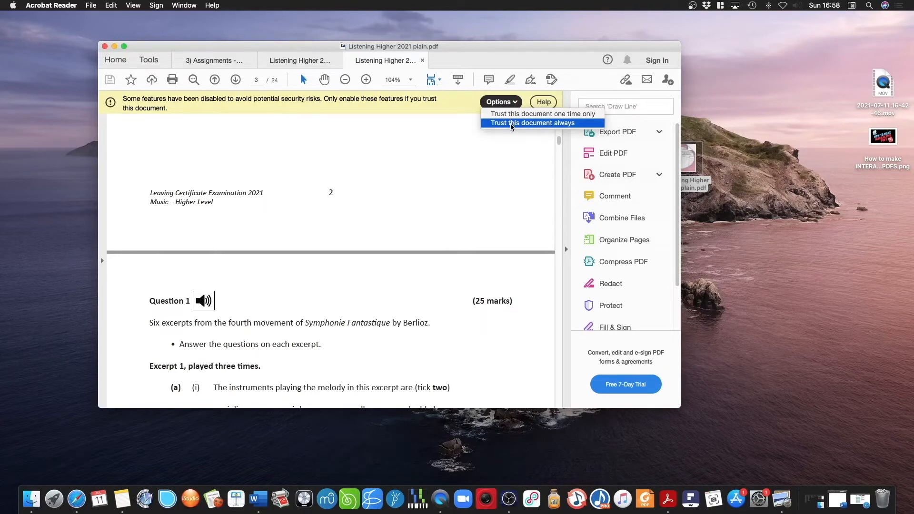
left_click(511, 124)
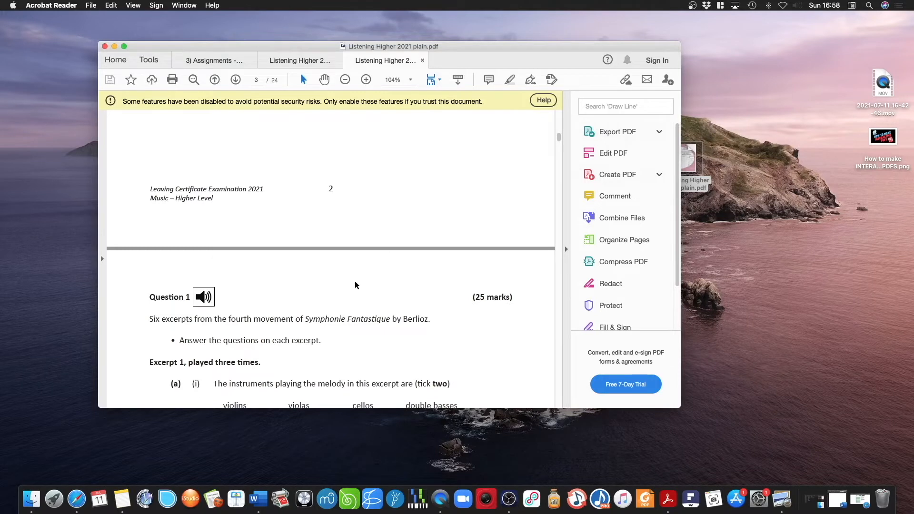
scroll(332, 289, "up", 1)
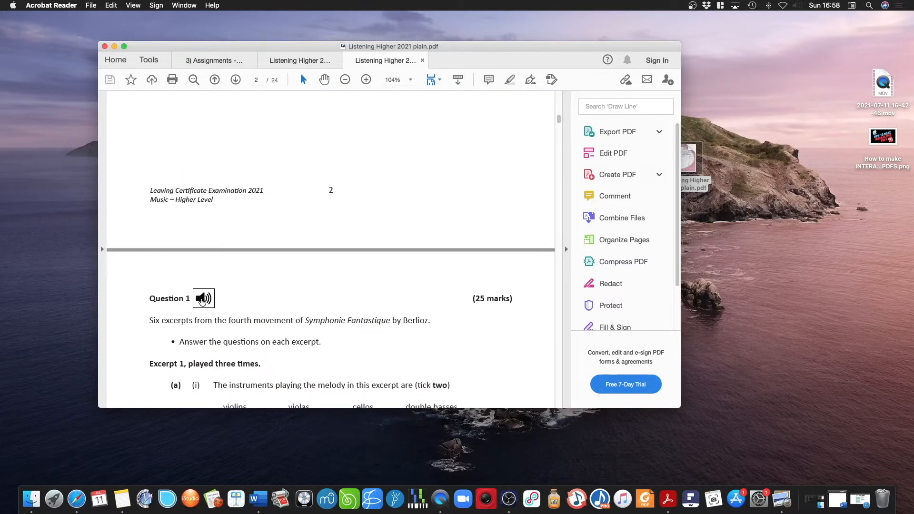
Play the Question 1 audio from its speaker icon, move the player clear of the question, pause playback and close the player
left_click(204, 300)
left_click(208, 301)
left_click_drag(276, 285, 261, 286)
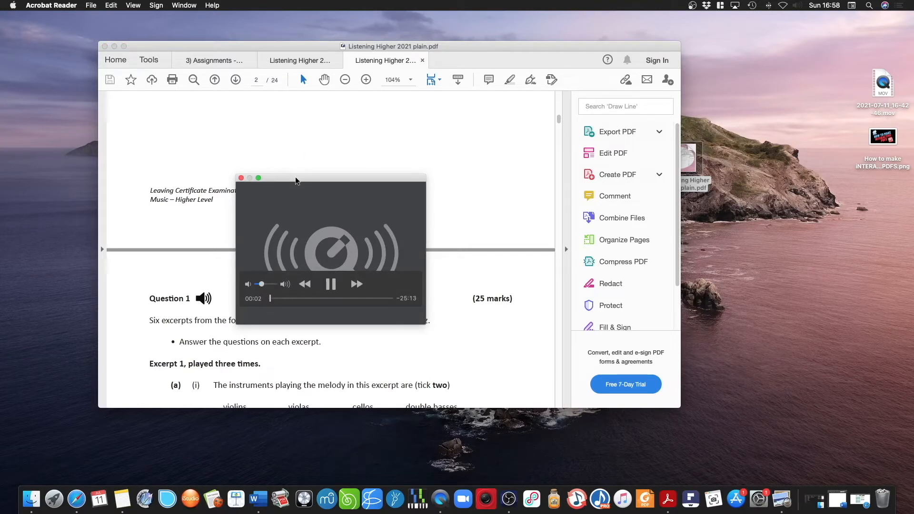
left_click_drag(296, 178, 381, 142)
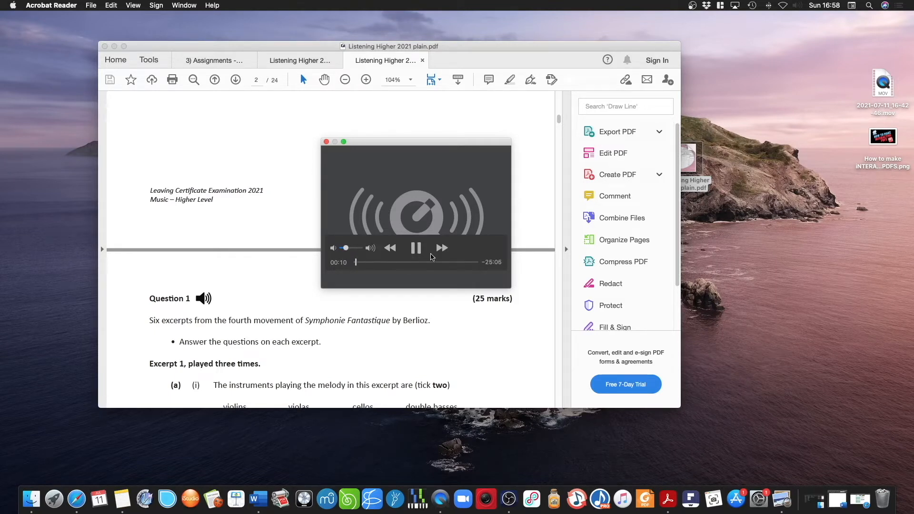
left_click(418, 248)
left_click(326, 142)
left_click(331, 301)
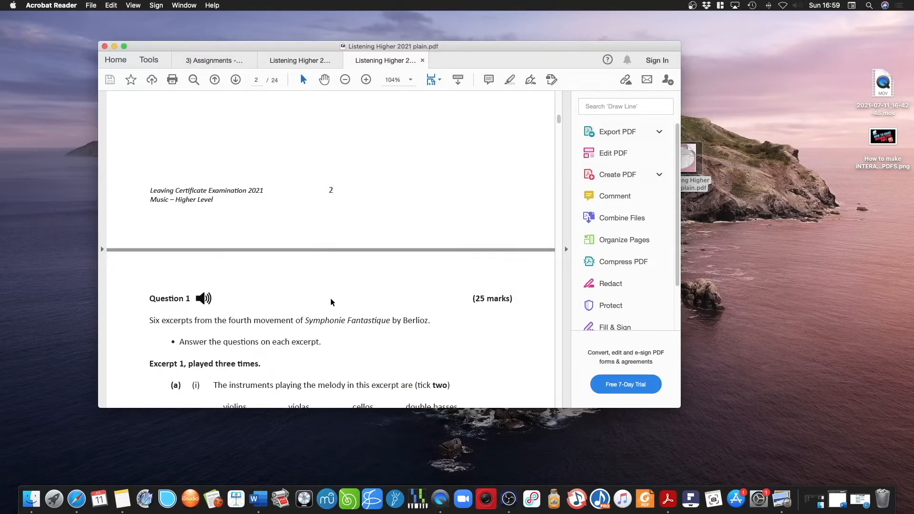
Close Listening Higher 2021 plain.pdf and switch to the open Baroque Concerto Grosso & Solo Concerto assignments PDF
scroll(332, 300, "down", 5)
scroll(332, 300, "up", 6)
left_click(422, 60)
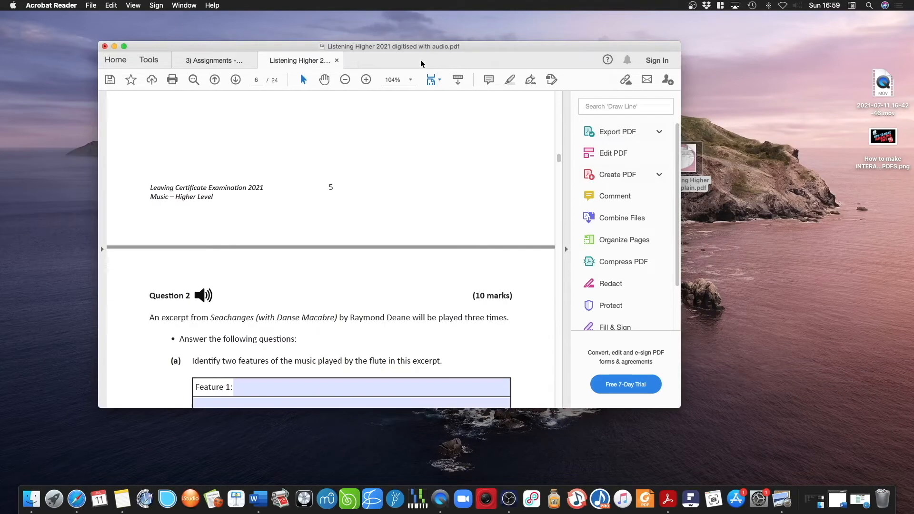
left_click(214, 60)
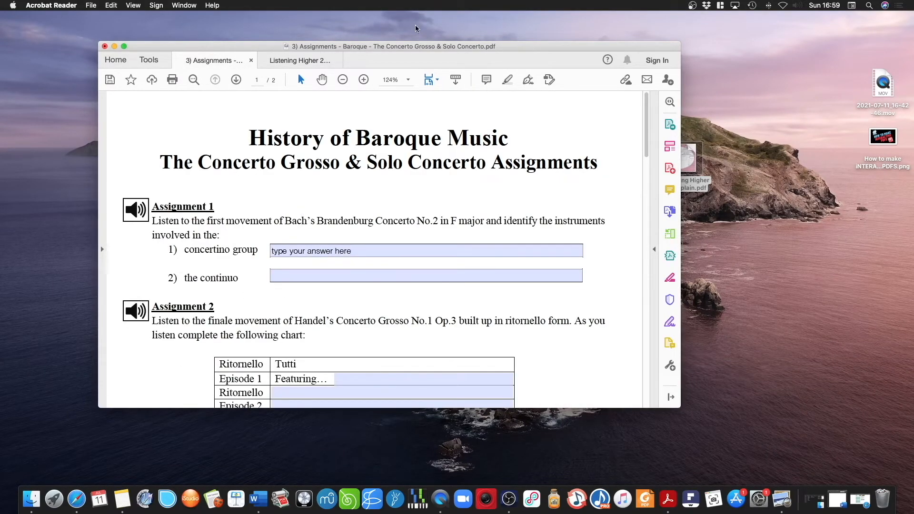
Switch to the blank Word document and enter the heading "Question 1 Type the question"
left_click_drag(427, 47, 417, 39)
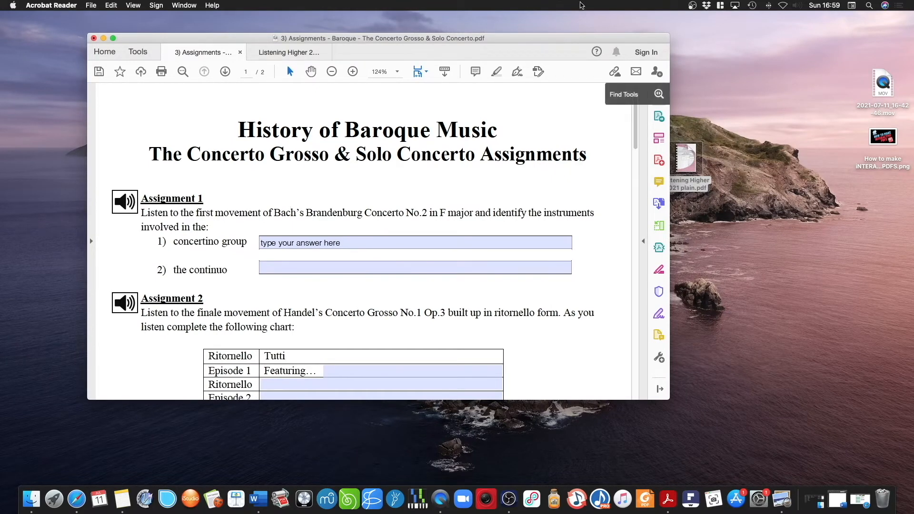
left_click_drag(550, 38, 525, 37)
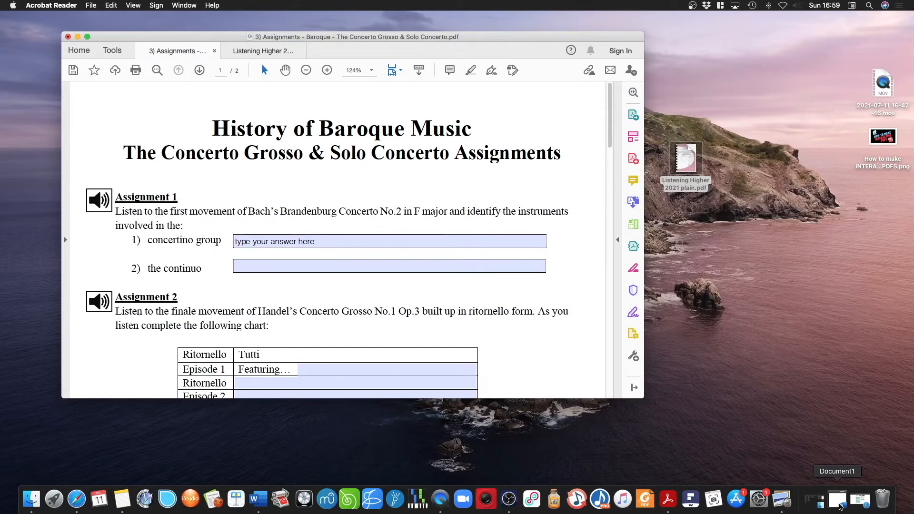
left_click(840, 503)
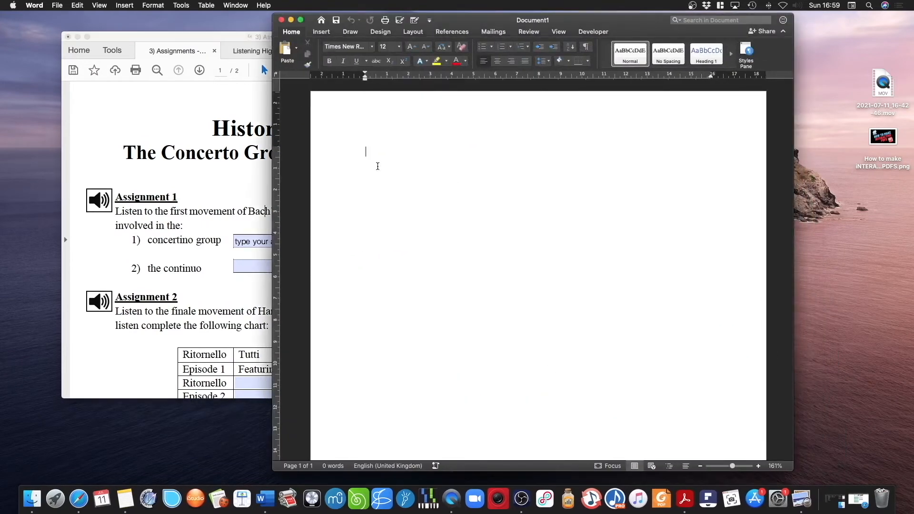
type("Question 1")
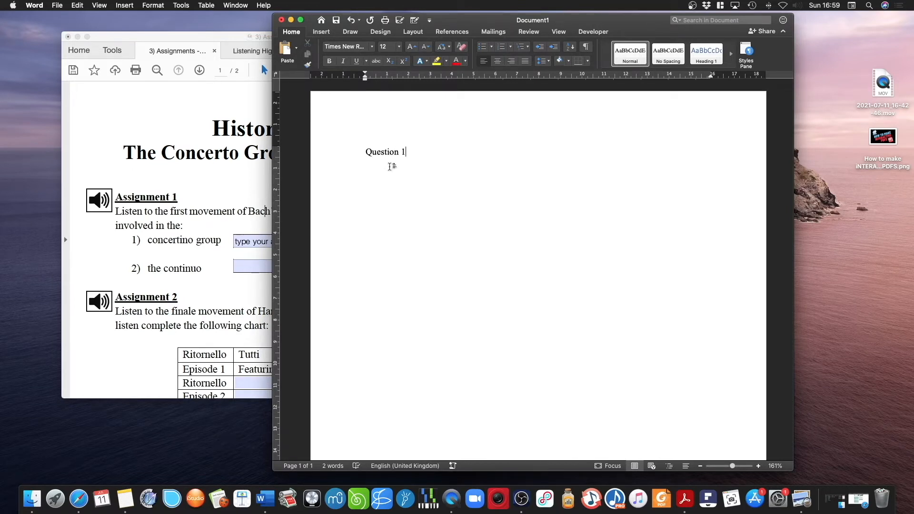
type(" typ")
key("BackSpace")
key("BackSpace")
key("BackSpace")
type("Type the qyes")
key("BackSpace")
key("BackSpace")
key("BackSpace")
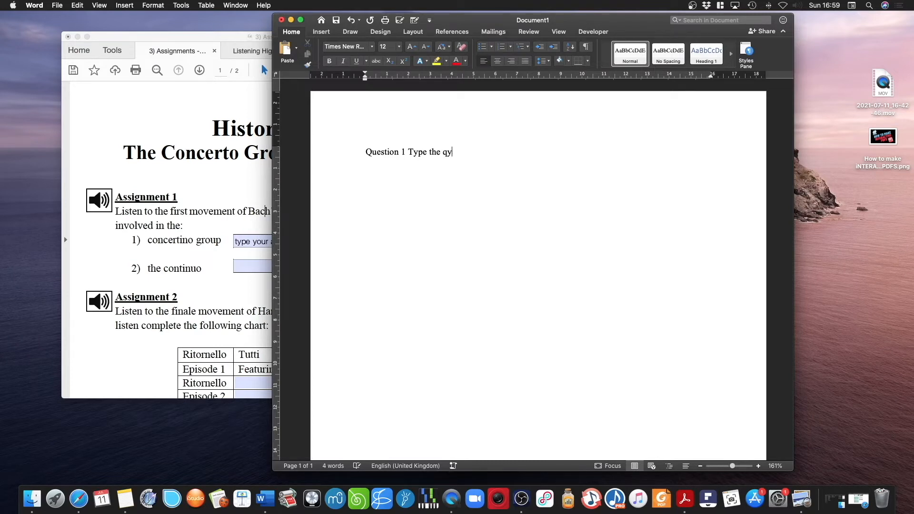
type("uestion")
Draw a full-width underscore answer line beneath the Question 1 heading and duplicate it to make six lines
key("Return")
type("___________________________________________________________")
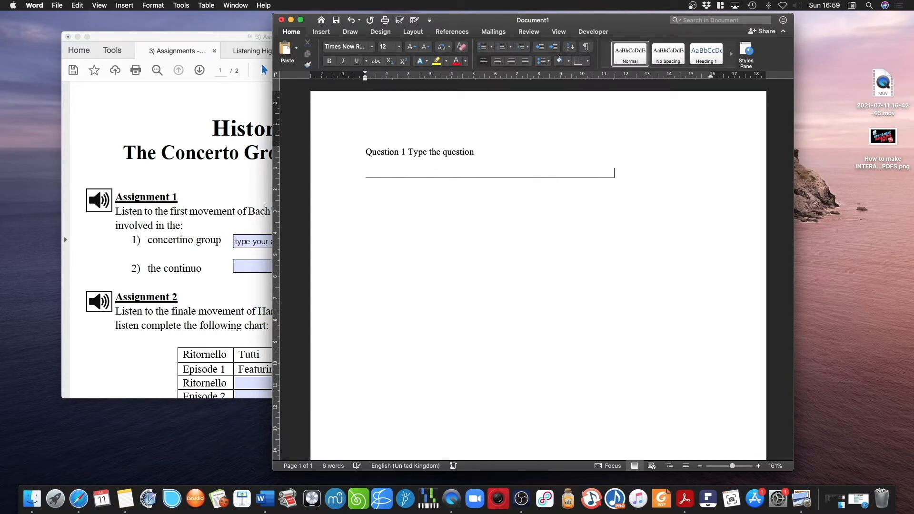
type("__________________")
left_click(365, 173)
left_click_drag(710, 175, 358, 178)
left_click(714, 175)
key("Return")
key("super+z")
key("super+v")
key("super+v")
key("super+v")
key("super+v")
key("super+v")
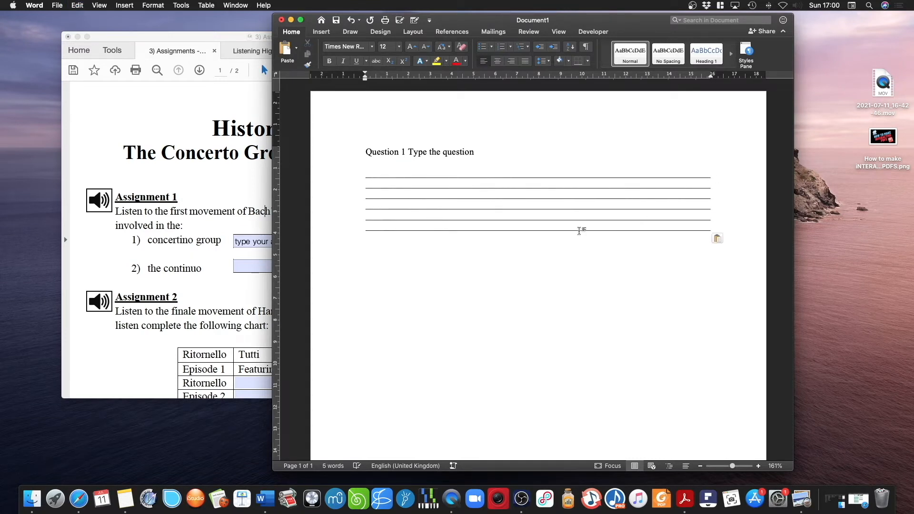
Set the line spacing of the six Question 1 answer lines to 1.5
left_click_drag(668, 223, 360, 175)
left_click(542, 61)
left_click(547, 96)
left_click(476, 305)
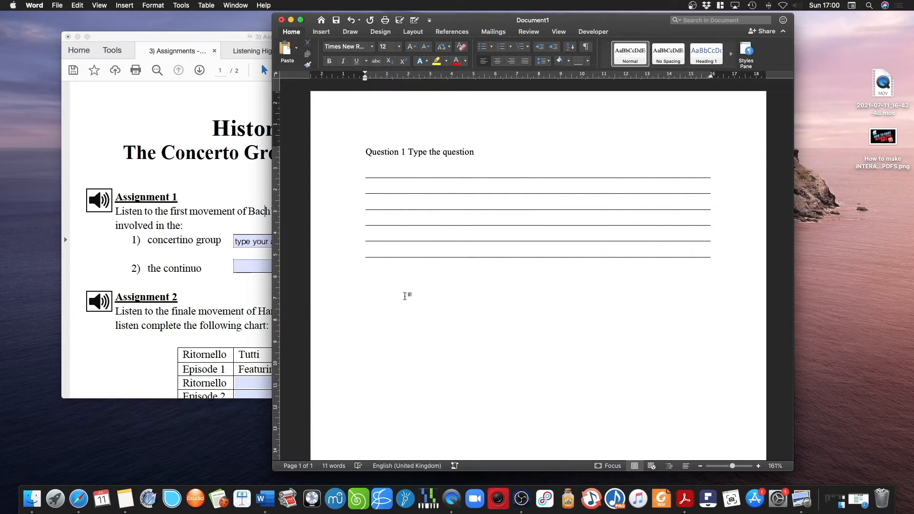
Add the heading "Question 2" below the answer lines and insert a 1x1 table under it
type("Question 2")
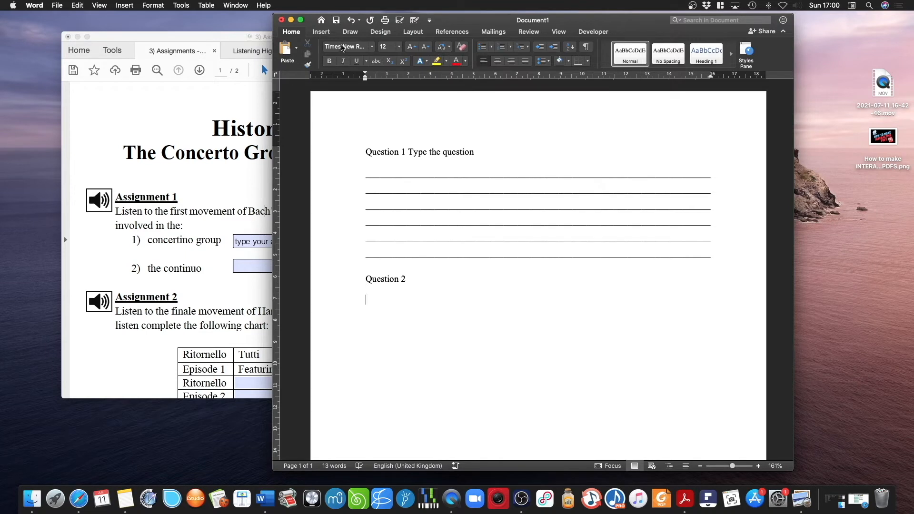
left_click(322, 32)
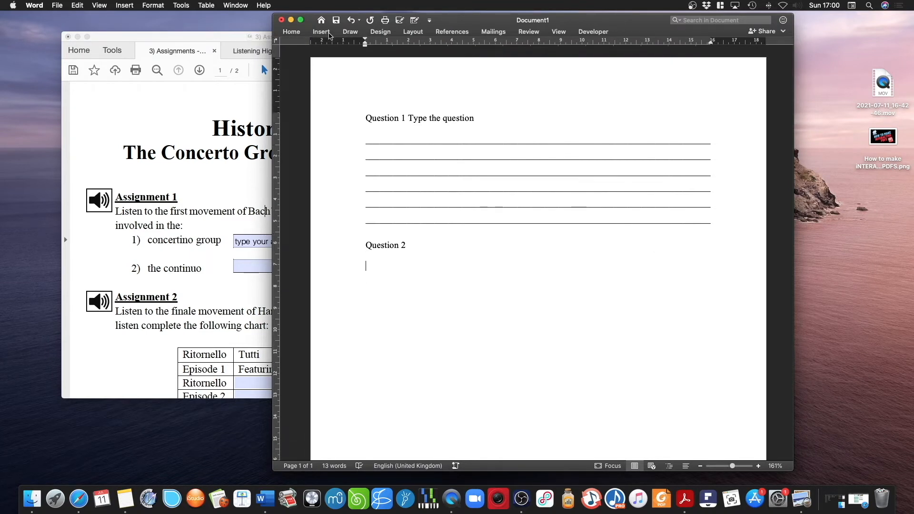
left_click(317, 52)
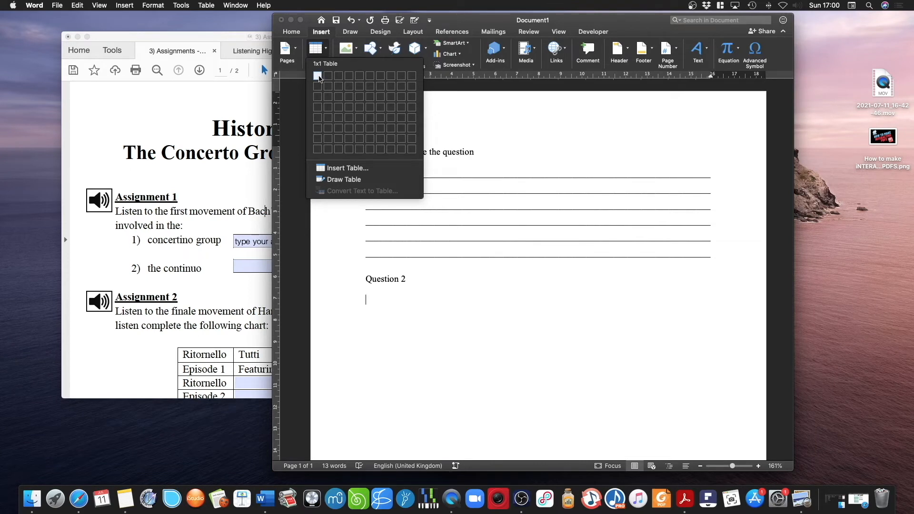
left_click(318, 76)
Enlarge the table cell into an answer box with blank lines and append "Type the question" to the Question 2 heading
key("Return")
key("Return")
key("Return")
key("Return")
key("Return")
key("Return")
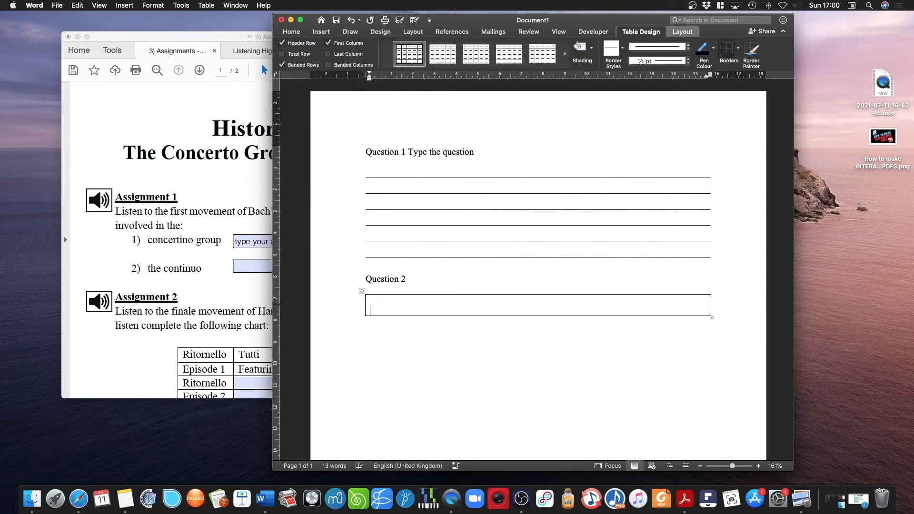
key("Return")
key("Return")
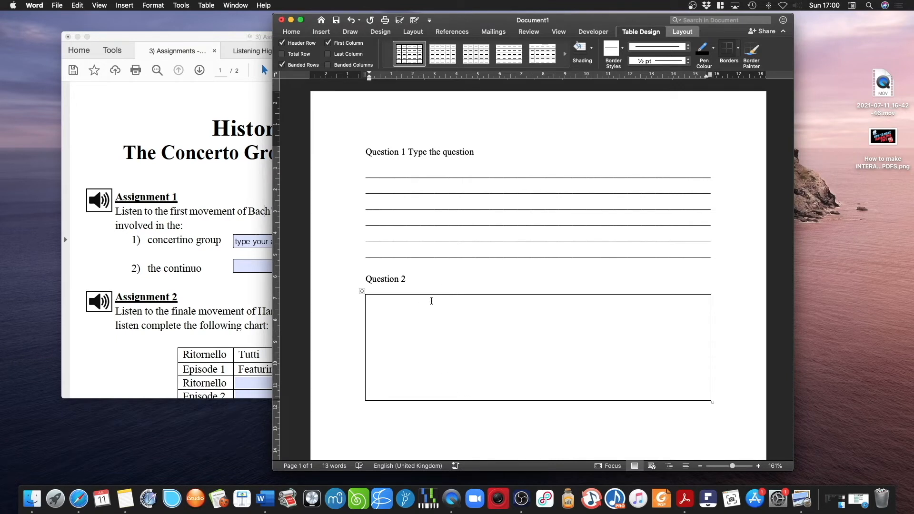
left_click(426, 279)
type("Type the question")
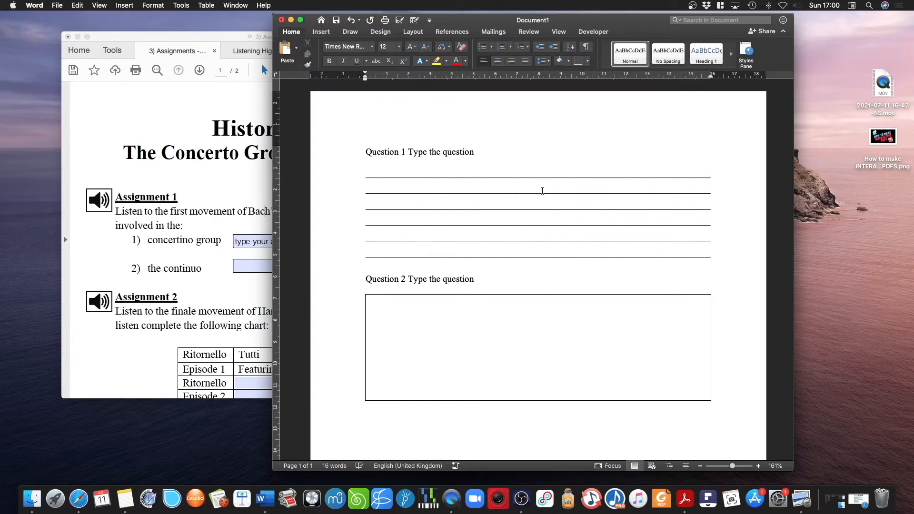
Save the document to the Desktop as Question 1 Type the question.docx
left_click(57, 5)
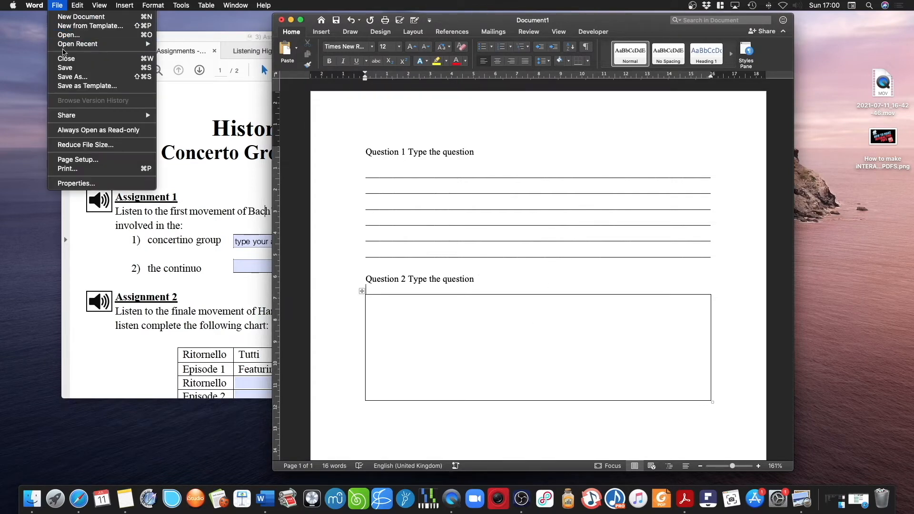
left_click(64, 69)
left_click(56, 4)
left_click(690, 192)
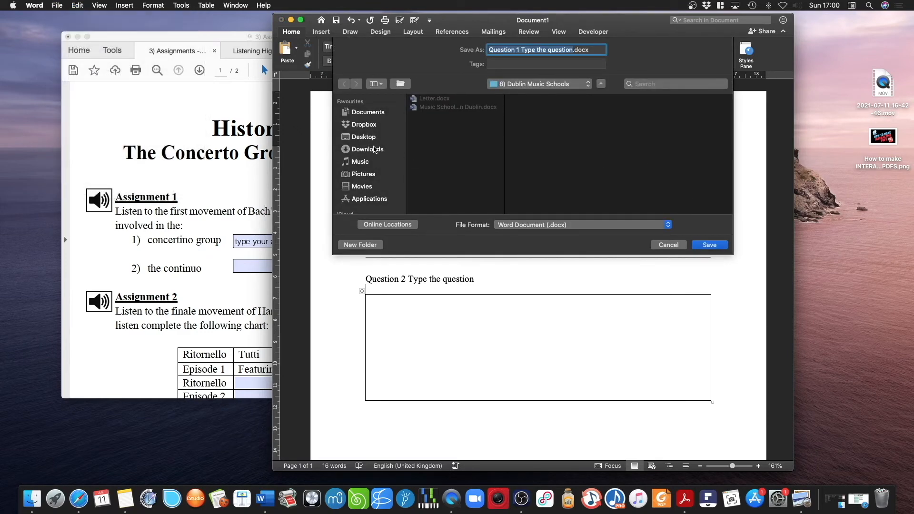
left_click(370, 138)
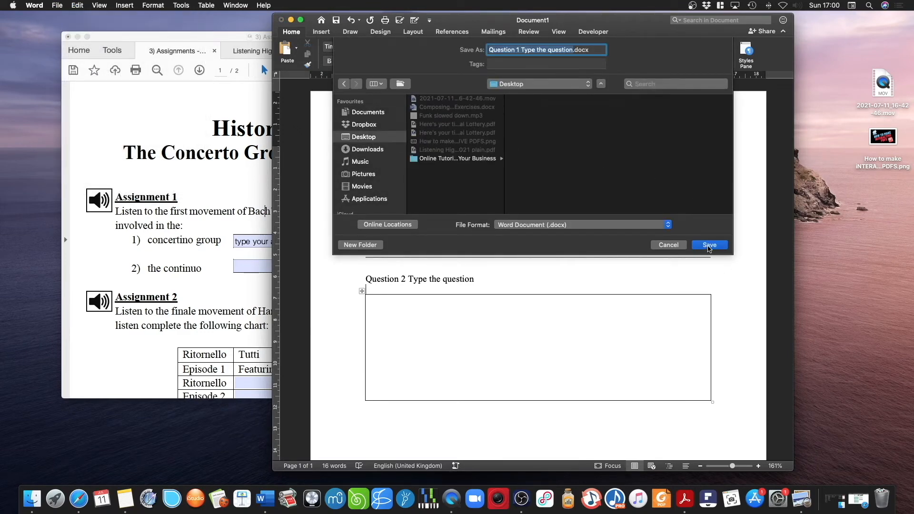
left_click(708, 247)
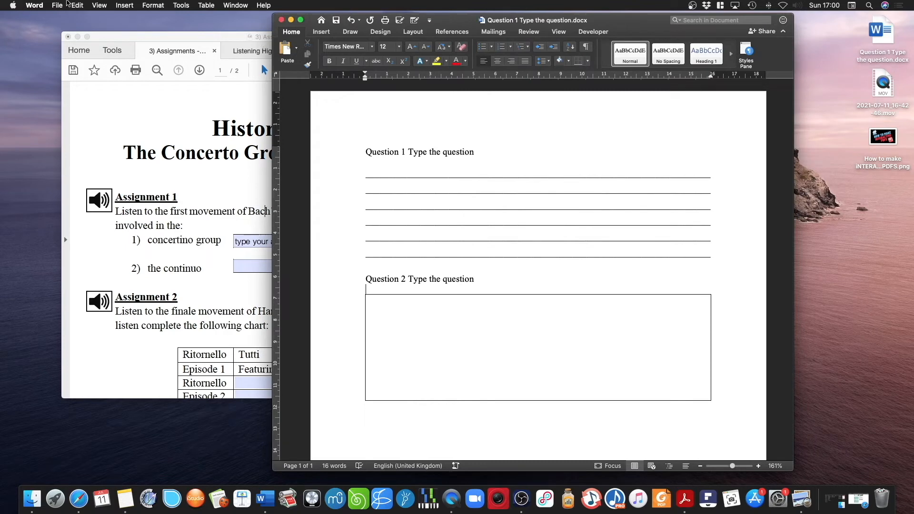
Save a PDF copy of the document to the Desktop as Question 1 Type the question.pdf
left_click(52, 4)
left_click(73, 76)
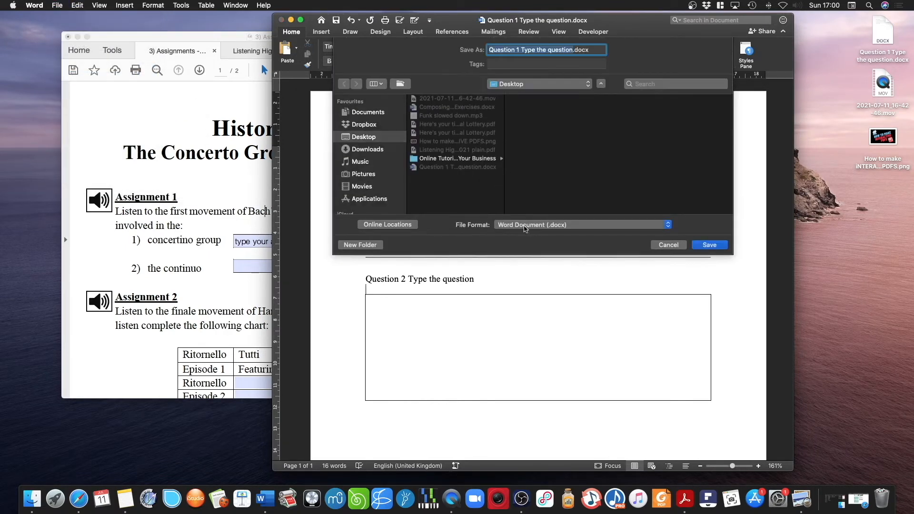
left_click(526, 227)
left_click(511, 322)
left_click(708, 245)
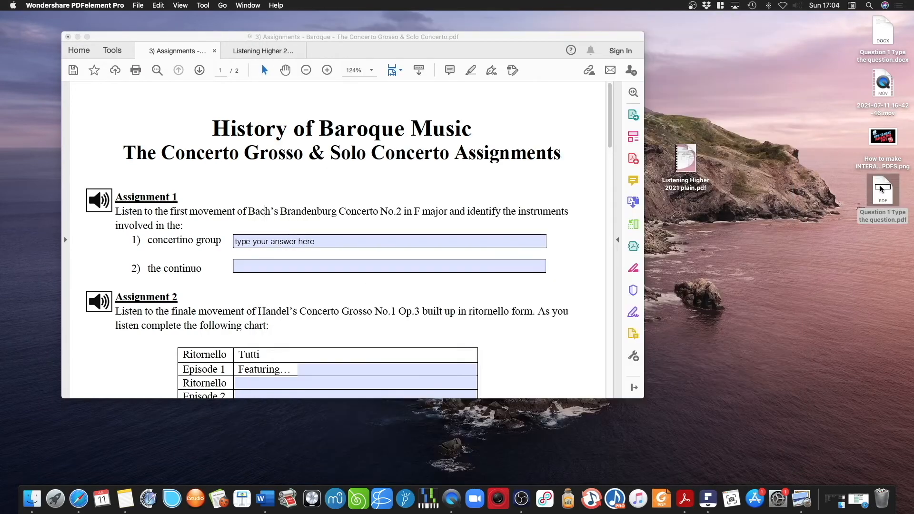
Open Question 1 Type the question.pdf in Wondershare PDFelement Pro and run Form Field Recognition on it
double_click(882, 189)
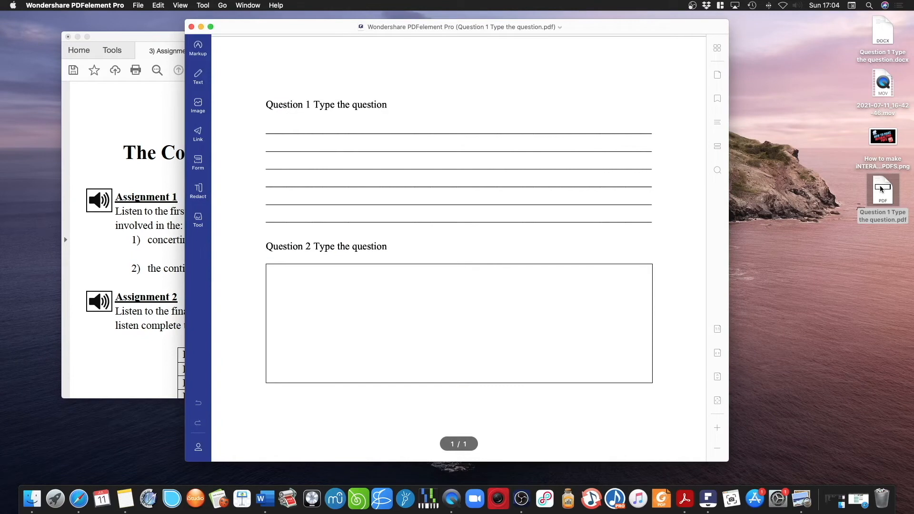
left_click_drag(272, 25, 235, 24)
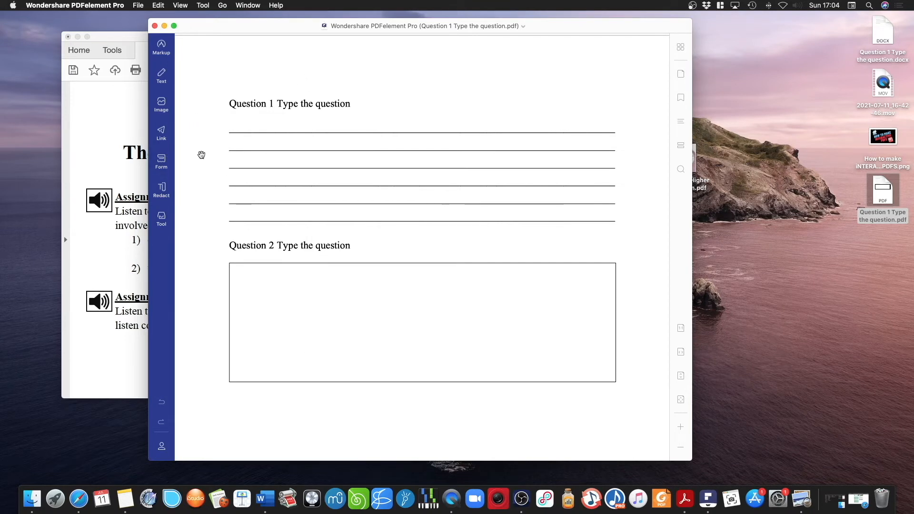
left_click(159, 166)
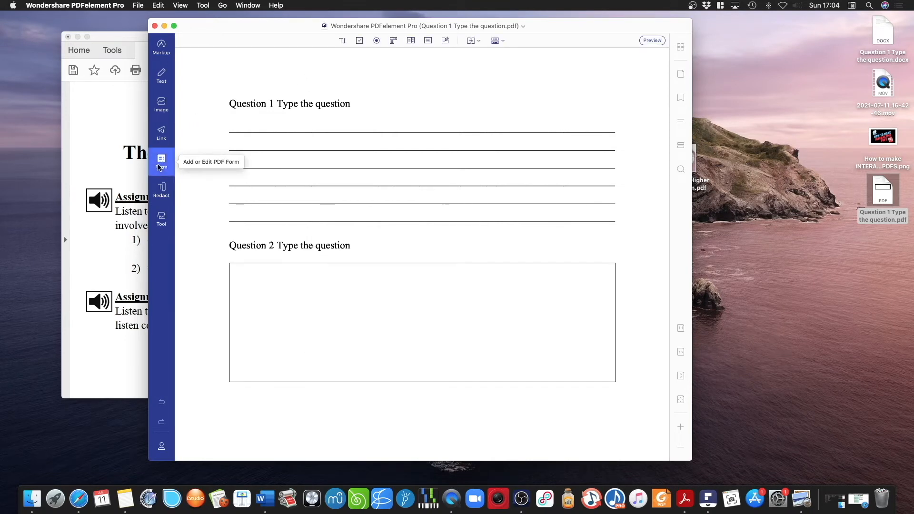
left_click(488, 41)
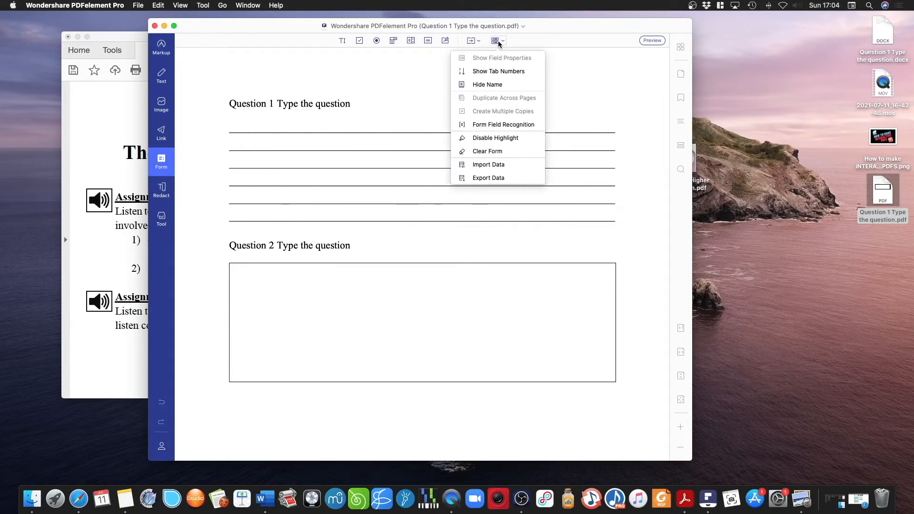
left_click(482, 124)
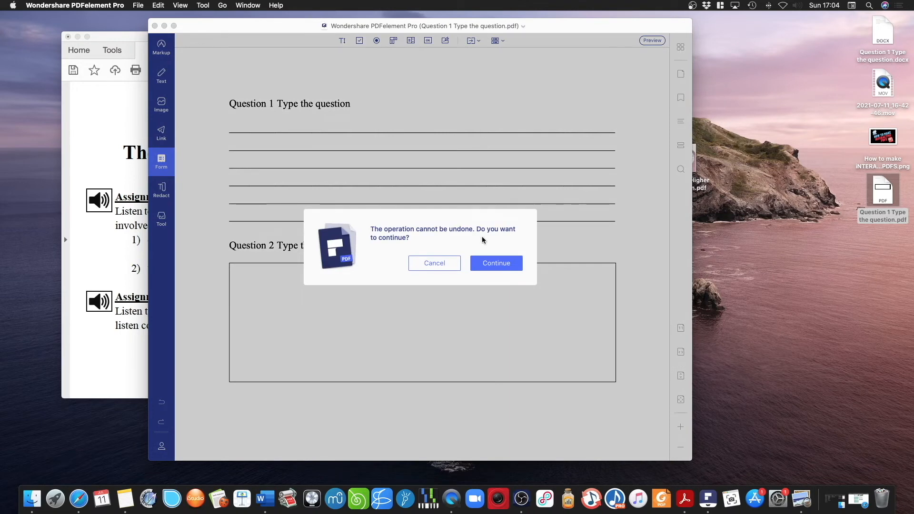
left_click(488, 268)
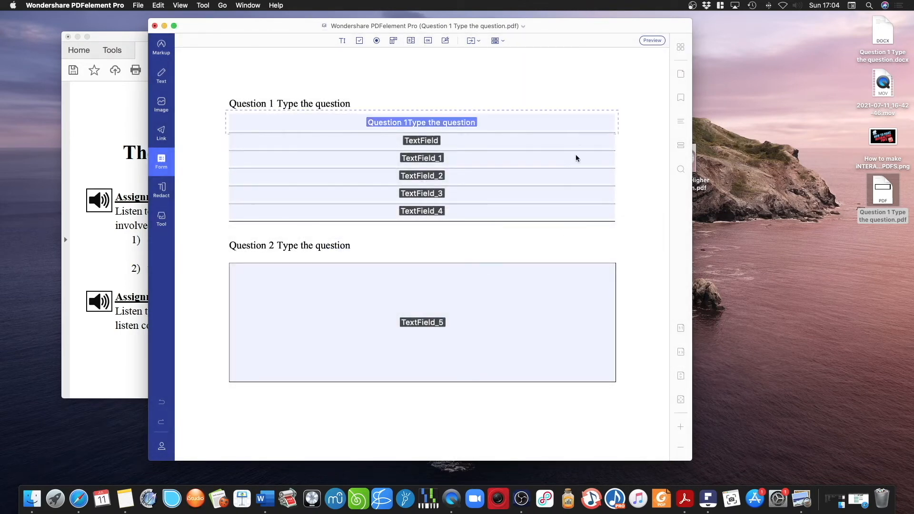
Leave form editing, test the Question 2 answer field with the text "very big" and delete that text
left_click(610, 271)
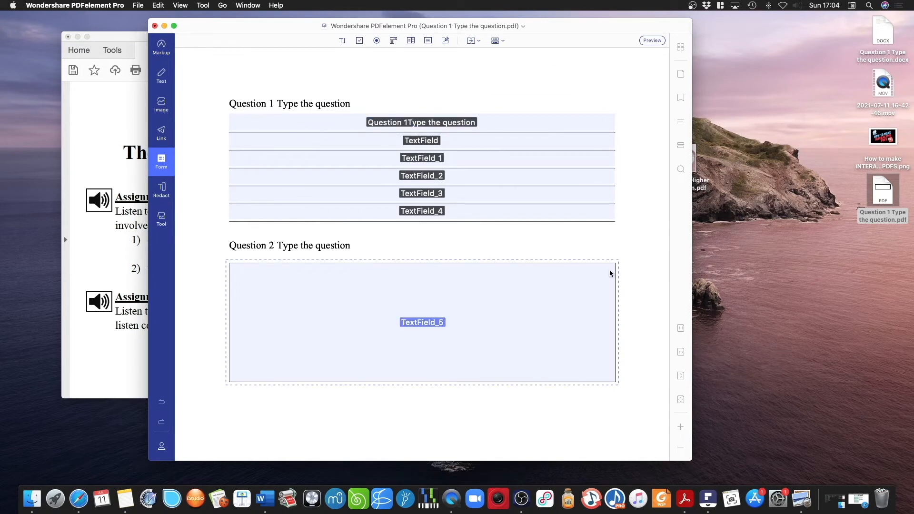
left_click(252, 138)
left_click(161, 162)
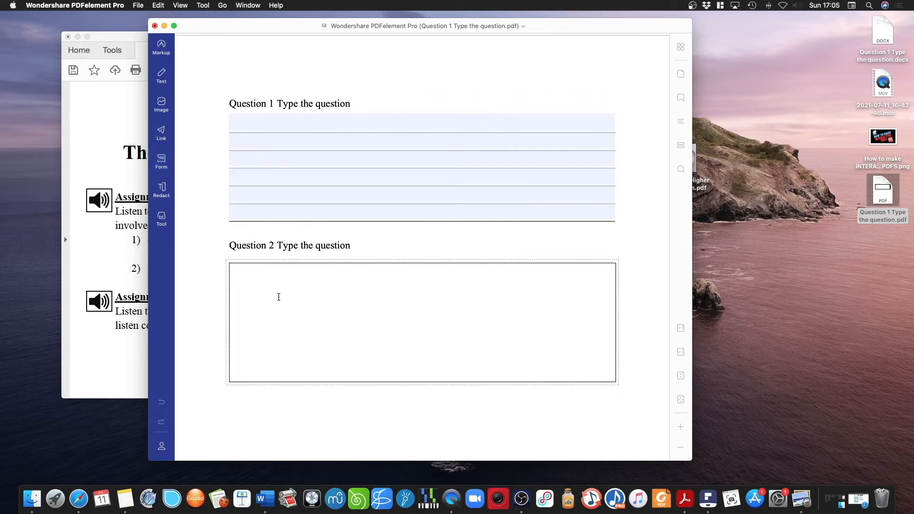
type("very big")
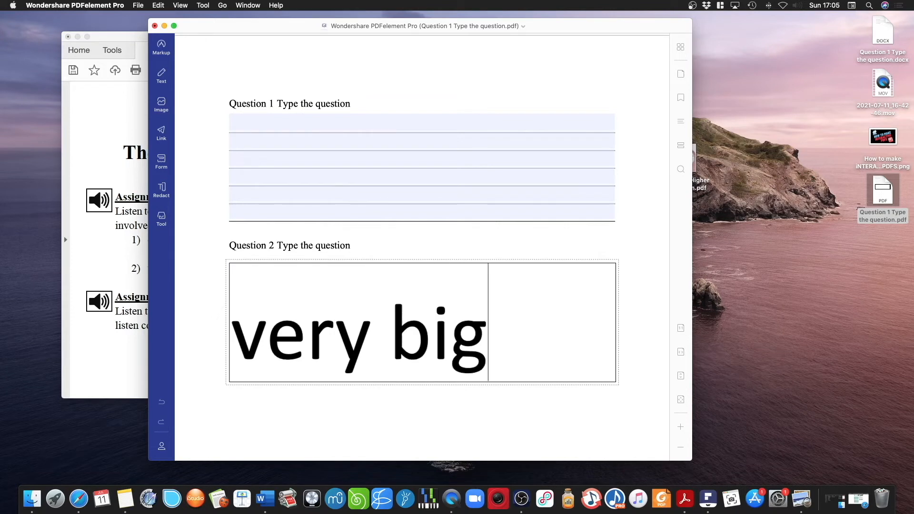
left_click(361, 240)
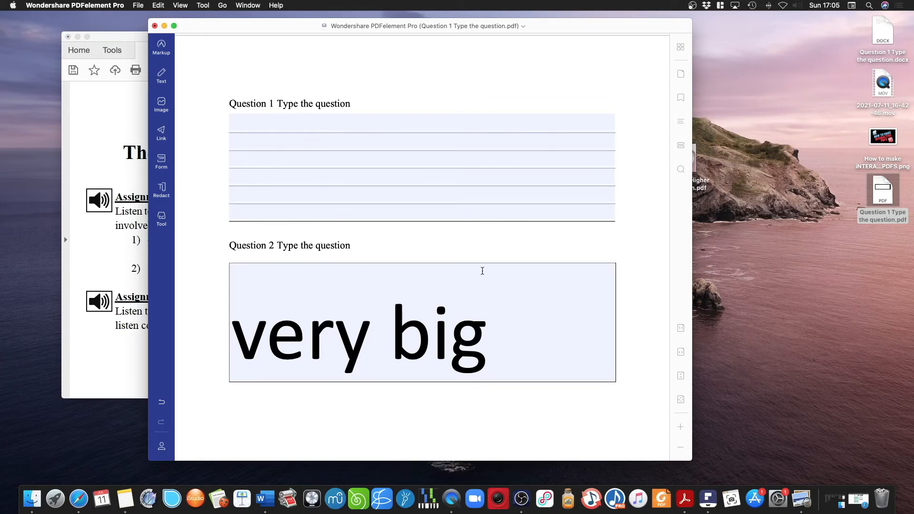
left_click_drag(493, 332, 231, 332)
key("BackSpace")
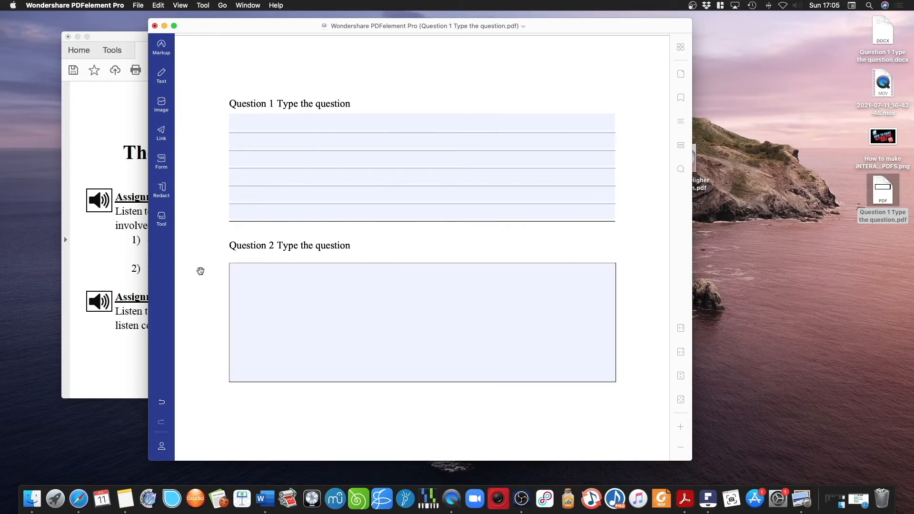
Make the Question 2 text field multi-line and set its font size to 12 pt
left_click(162, 164)
left_click(346, 313)
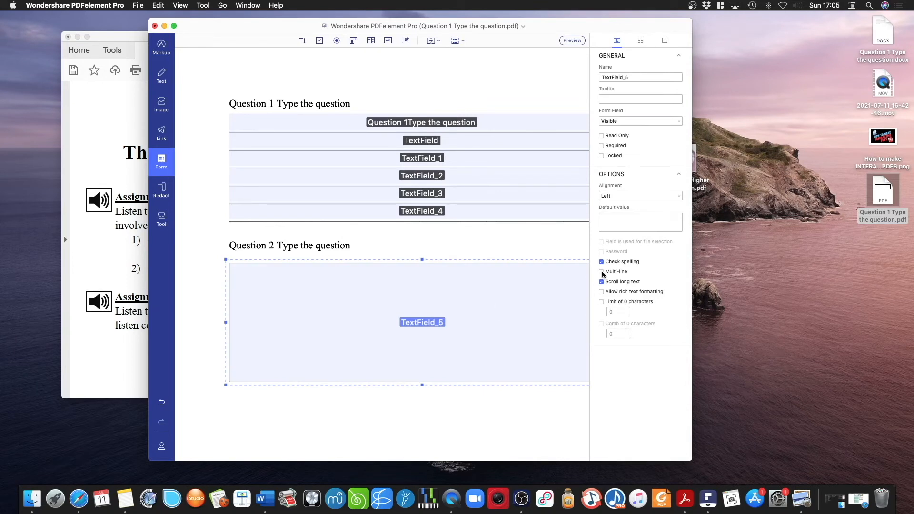
left_click(602, 272)
left_click(641, 41)
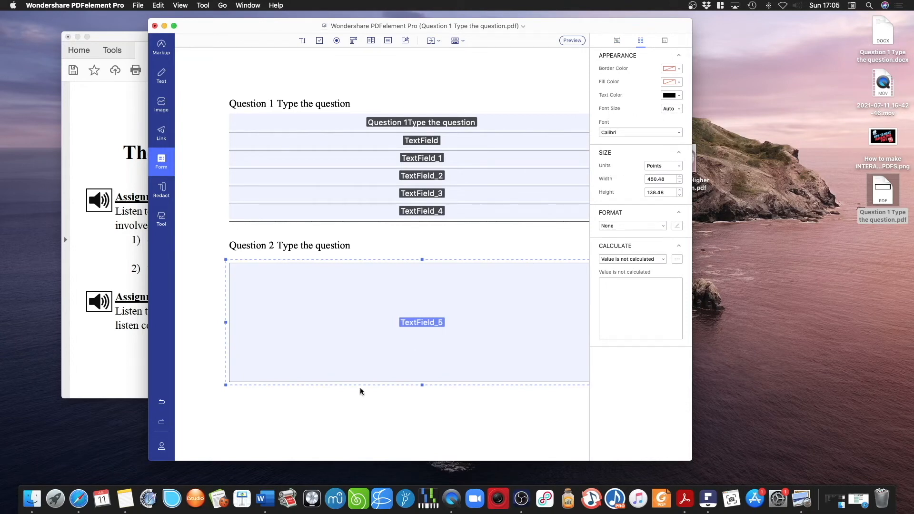
left_click(677, 109)
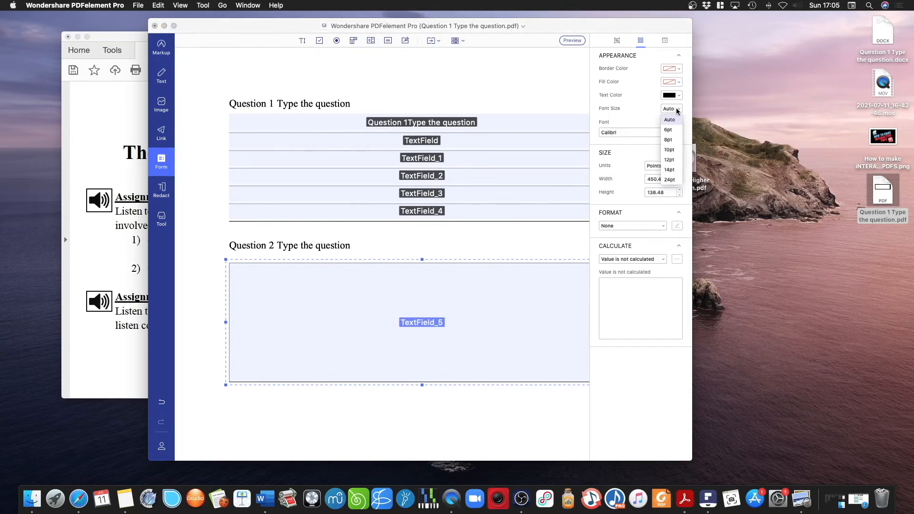
left_click(670, 161)
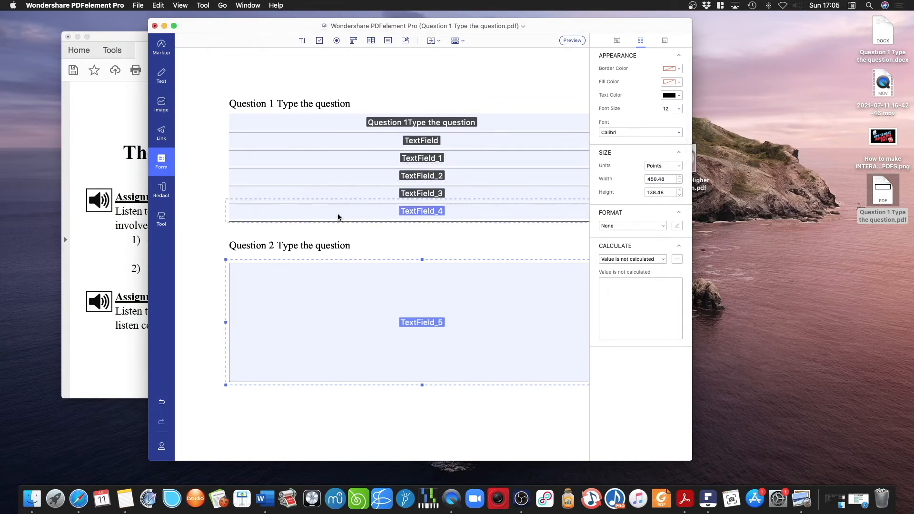
Leave form editing, test the Question 2 answer field with the text "Normal size" and delete that text
left_click(236, 232)
left_click(171, 150)
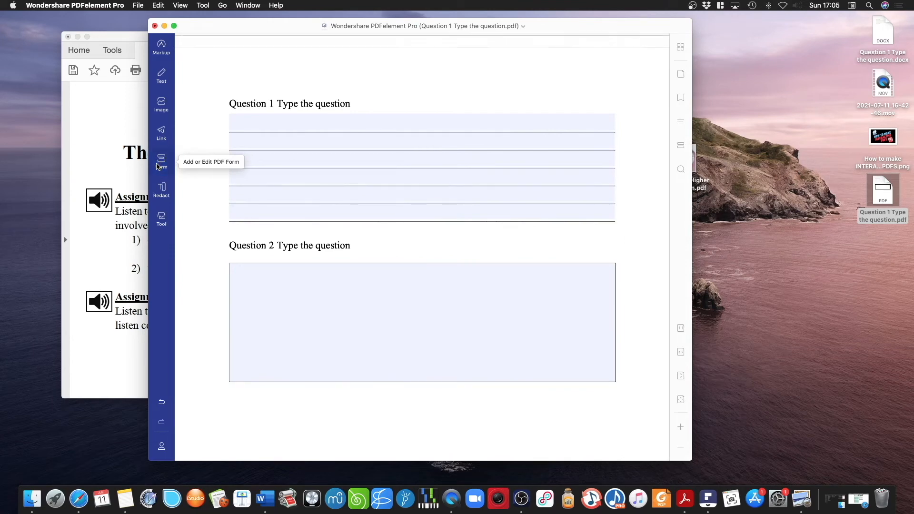
left_click(318, 293)
type("Normal size")
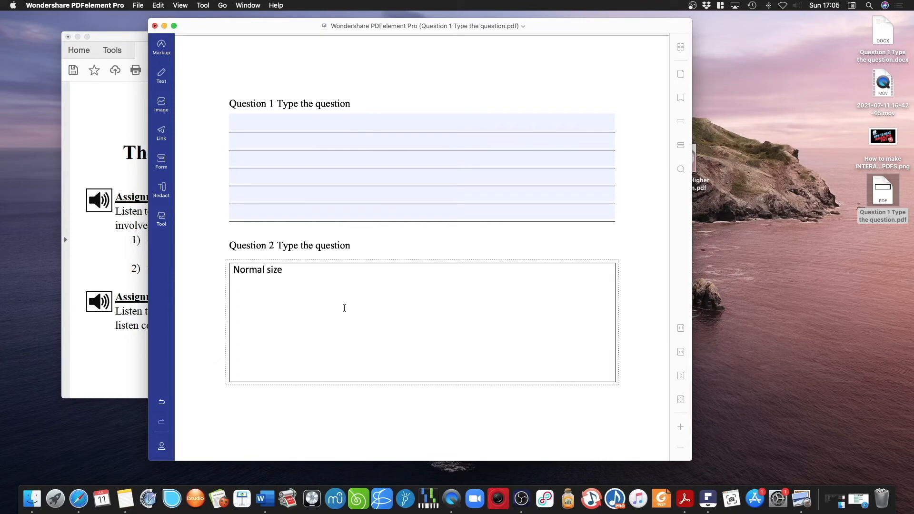
left_click(377, 243)
left_click(287, 271)
key("super+a")
key("BackSpace")
left_click(210, 234)
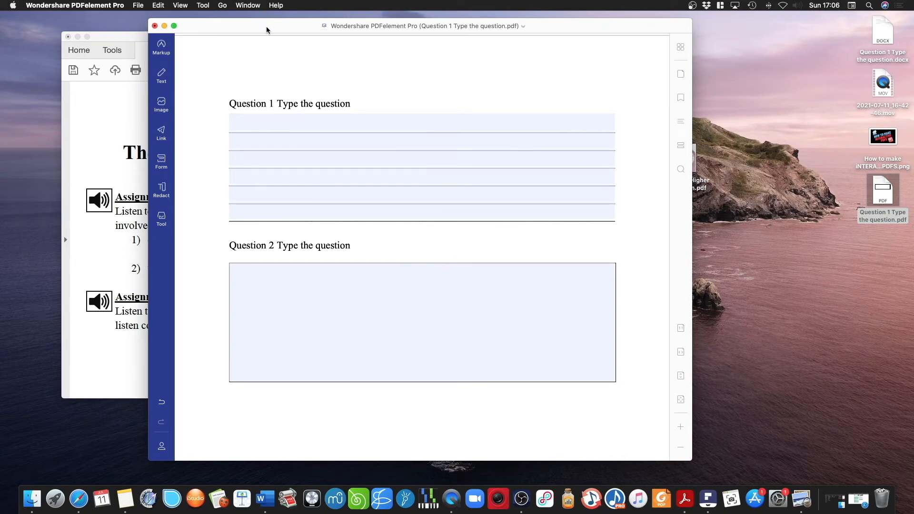
Insert Audio Icon.png from the Pictures folder and shrink it to about 17.8 by 17.8 beside the Question 1 heading
left_click_drag(266, 27, 267, 25)
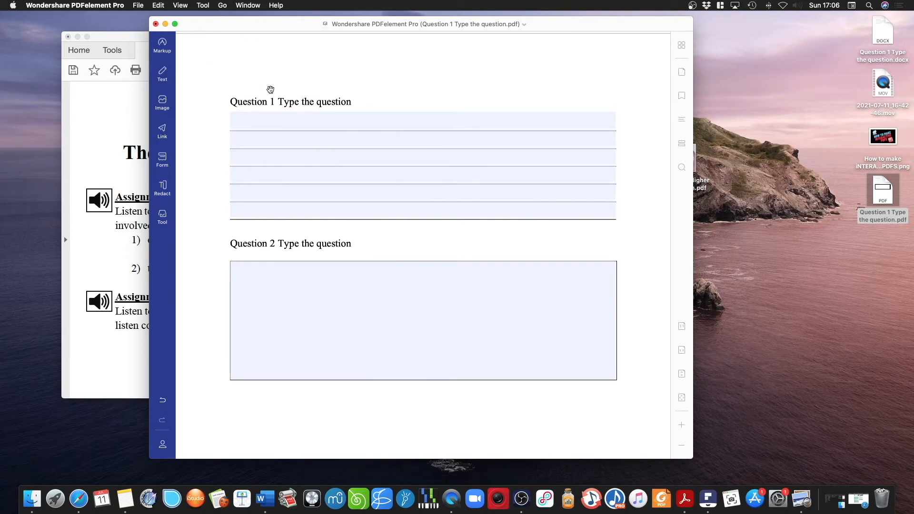
left_click(163, 103)
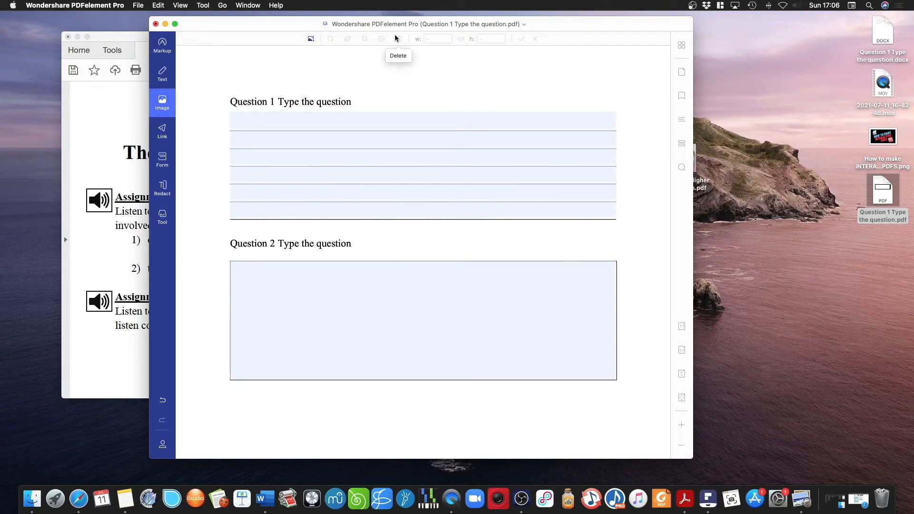
left_click(311, 39)
left_click(325, 64)
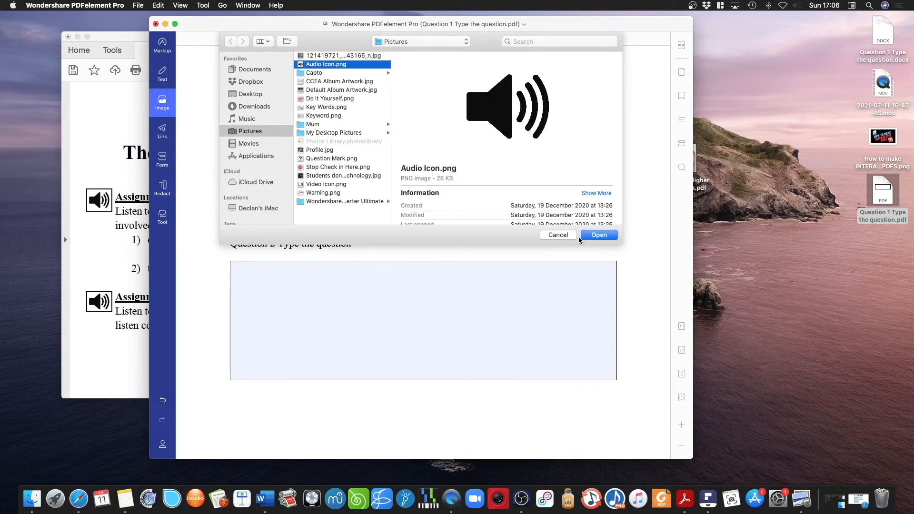
left_click(598, 235)
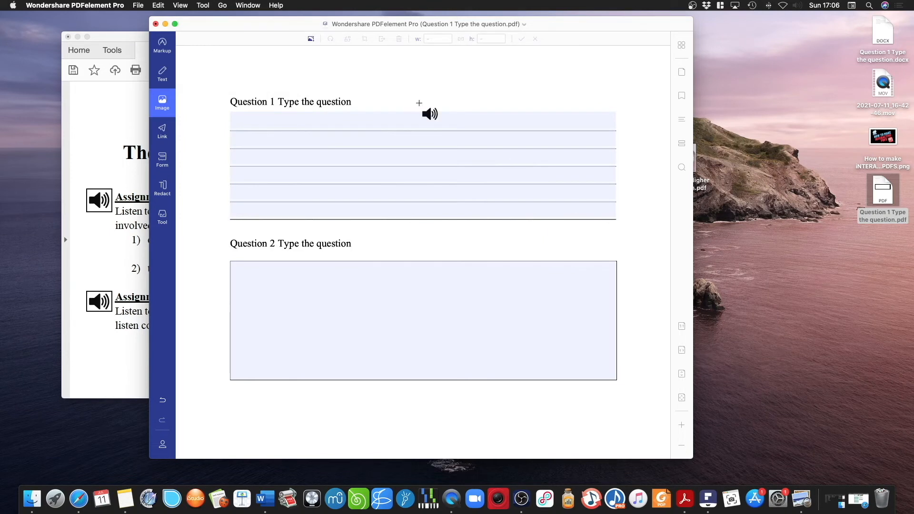
left_click(355, 81)
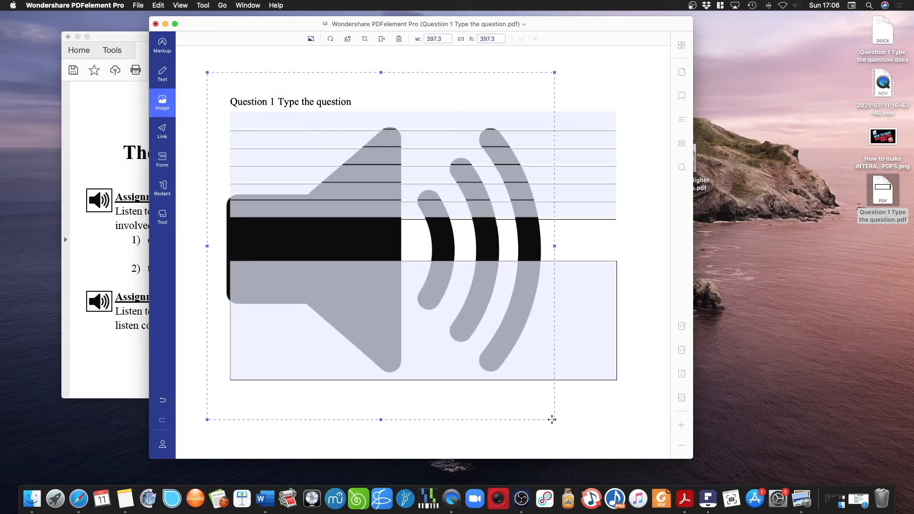
left_click_drag(552, 419, 377, 101)
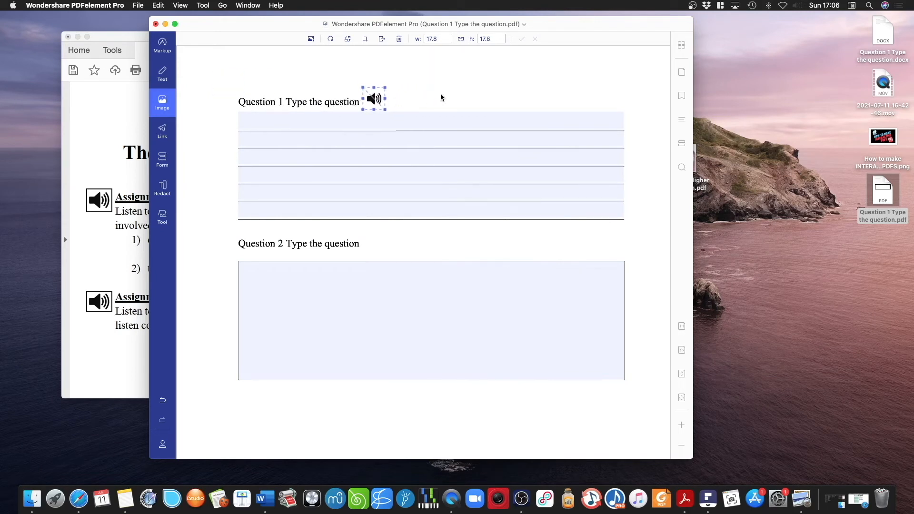
Paste a copy of the speaker icon and place it beside the Question 2 heading
key("super+v")
left_click_drag(383, 106, 376, 242)
left_click(410, 242)
left_click(139, 6)
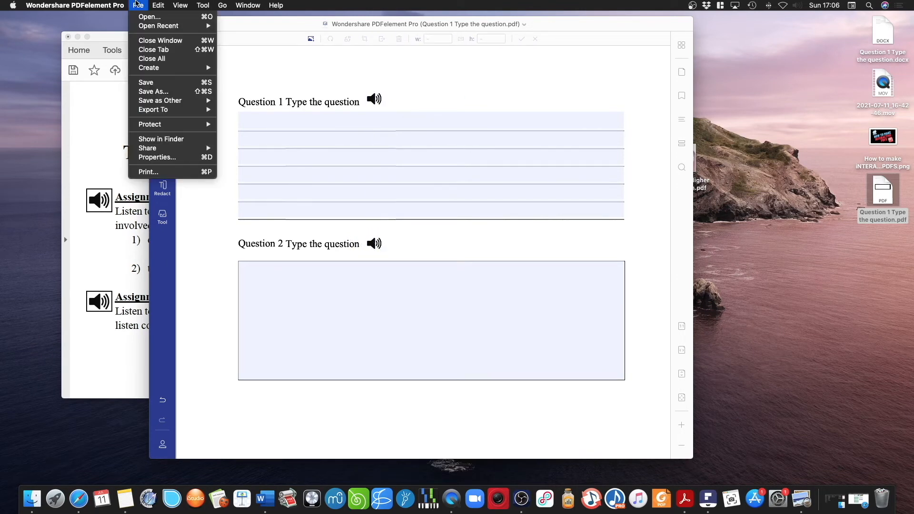
left_click(145, 83)
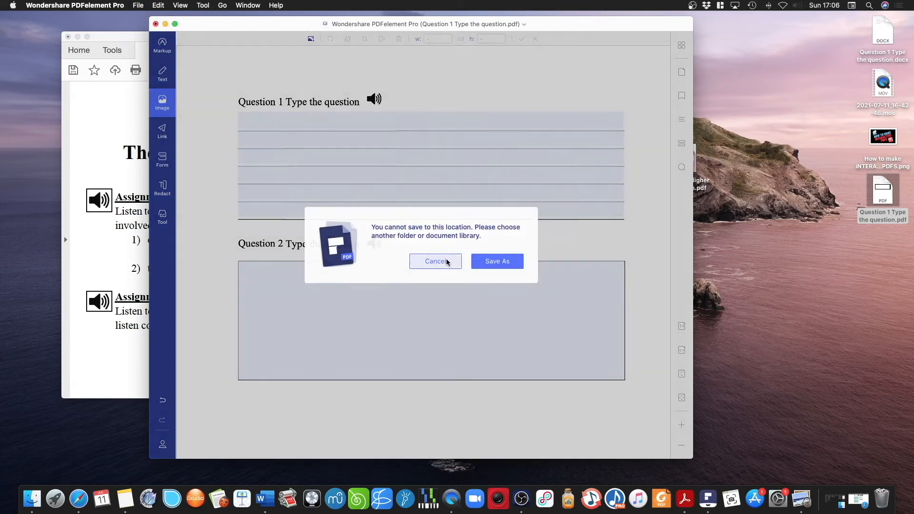
left_click(431, 261)
Save the PDF to the Desktop as Question 1 Type the question.pdf, replacing the existing file
left_click(139, 5)
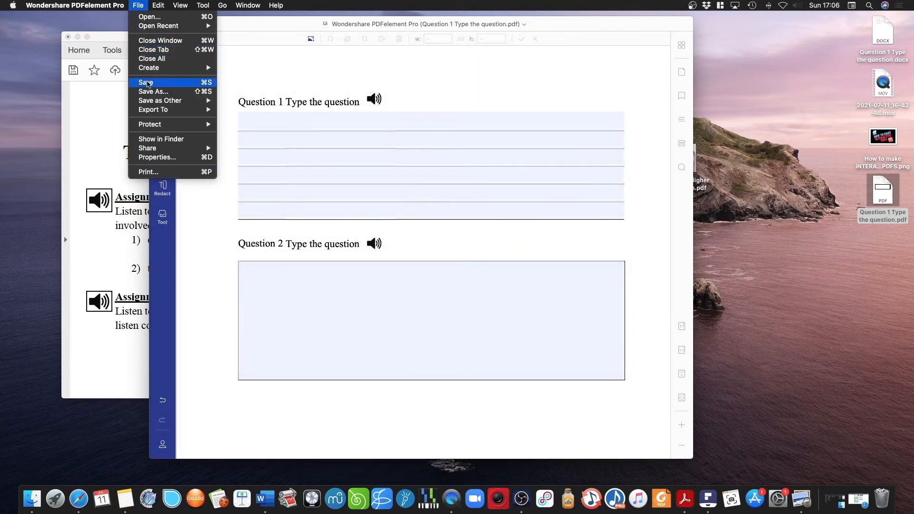
left_click(149, 81)
left_click(488, 260)
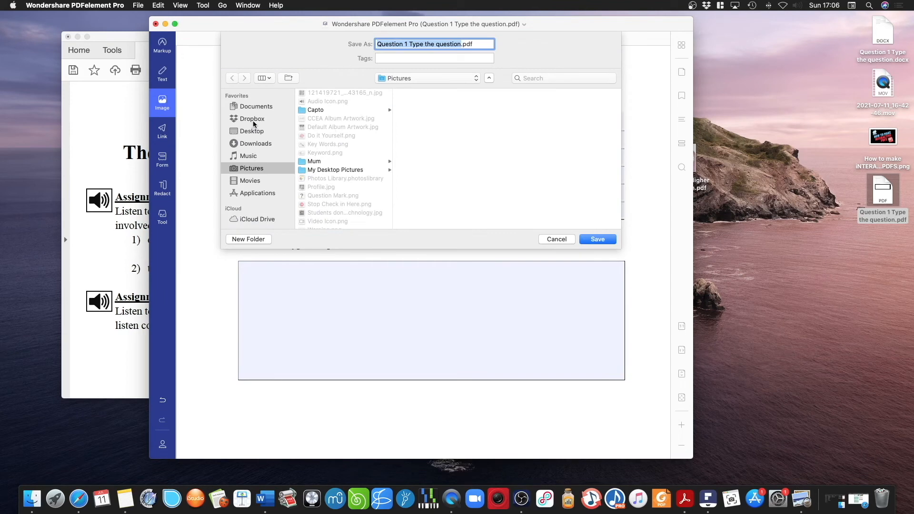
left_click(253, 131)
left_click(598, 240)
left_click(479, 88)
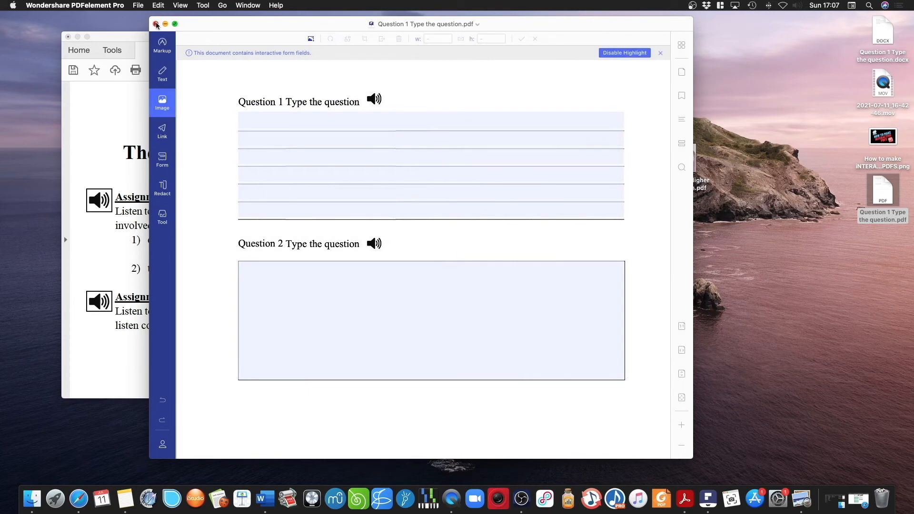
Close the document and open Question 1 Type the question.pdf from the Desktop in Foxit Reader
left_click(156, 24)
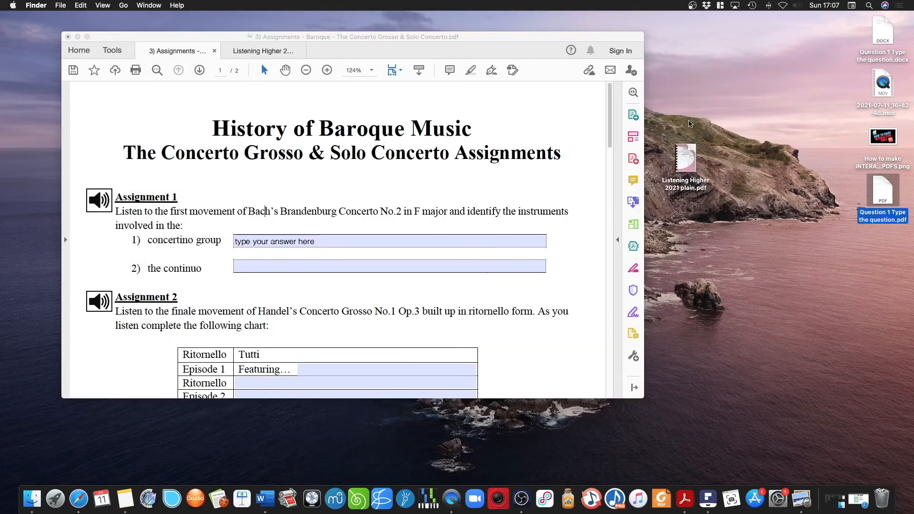
right_click(880, 188)
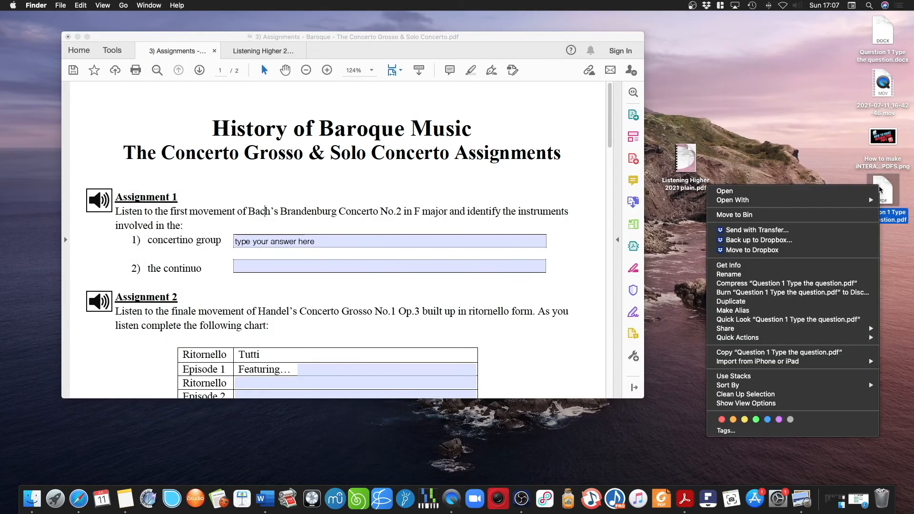
mouse_move(743, 200)
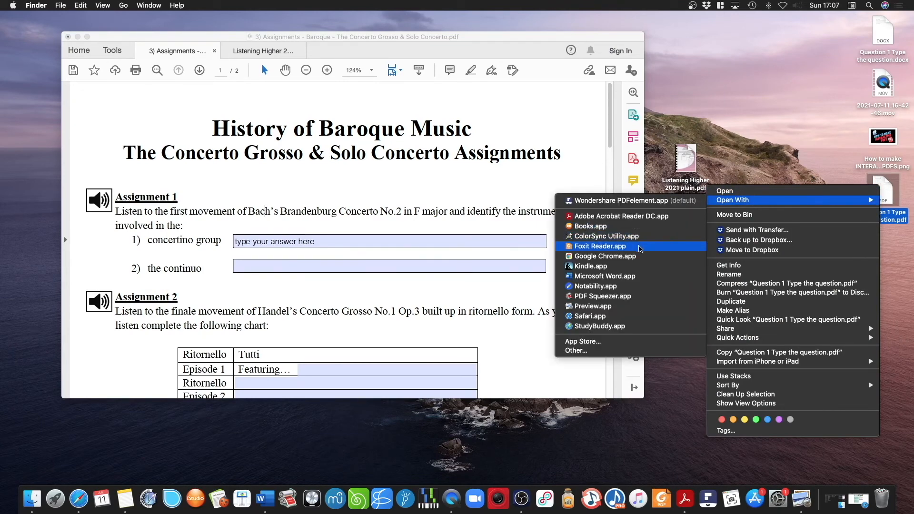
left_click(641, 246)
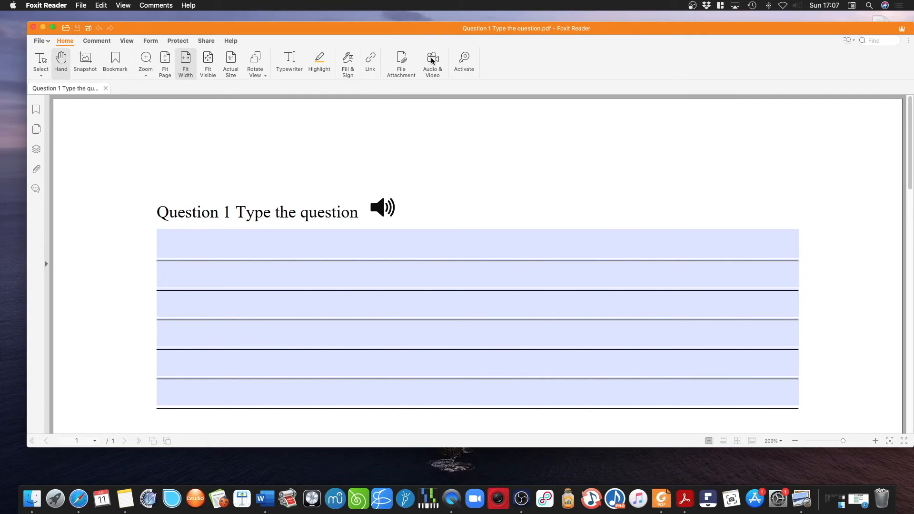
Draw an Audio & Video area around the speaker icon beside the Question 1 heading
scroll(437, 68, "down", 2)
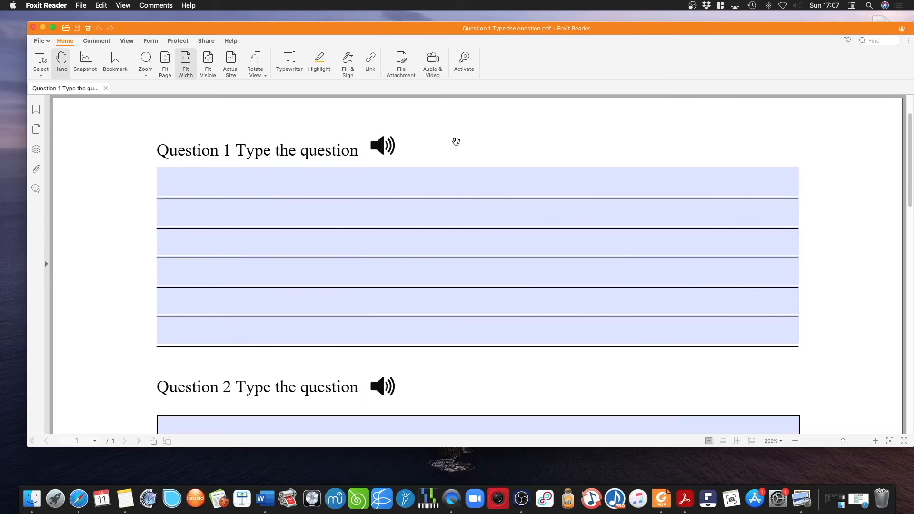
left_click(434, 58)
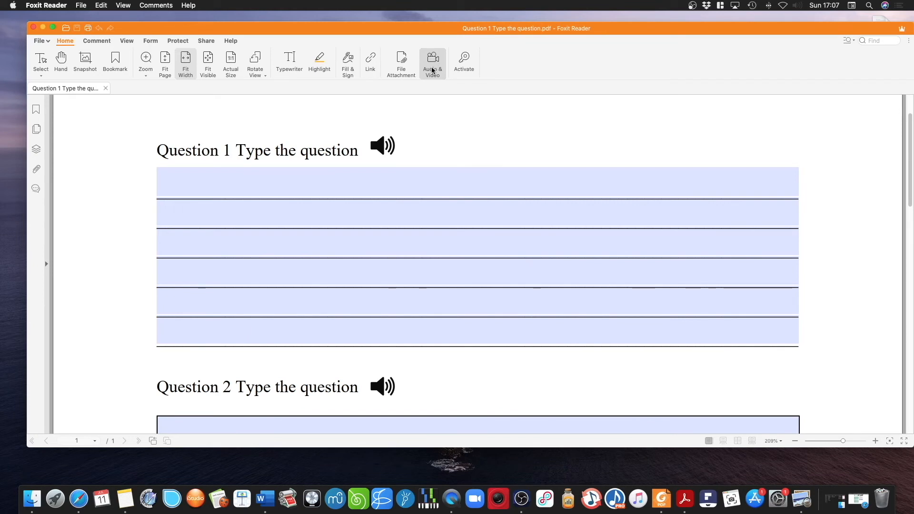
left_click_drag(367, 132, 398, 162)
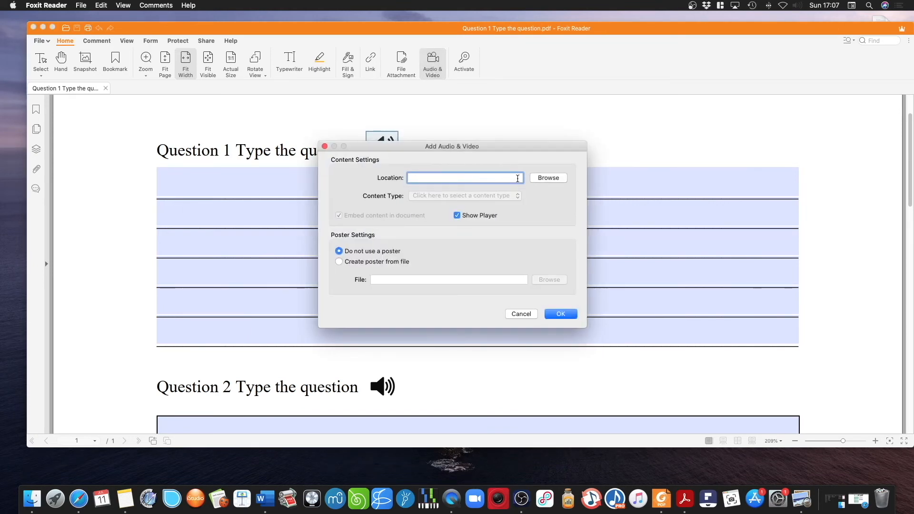
Embed the audio file Listening Ordinary & Higher 2021 Question 1.mp3 from the 2021 folder, with the player shown and no poster
key("Return")
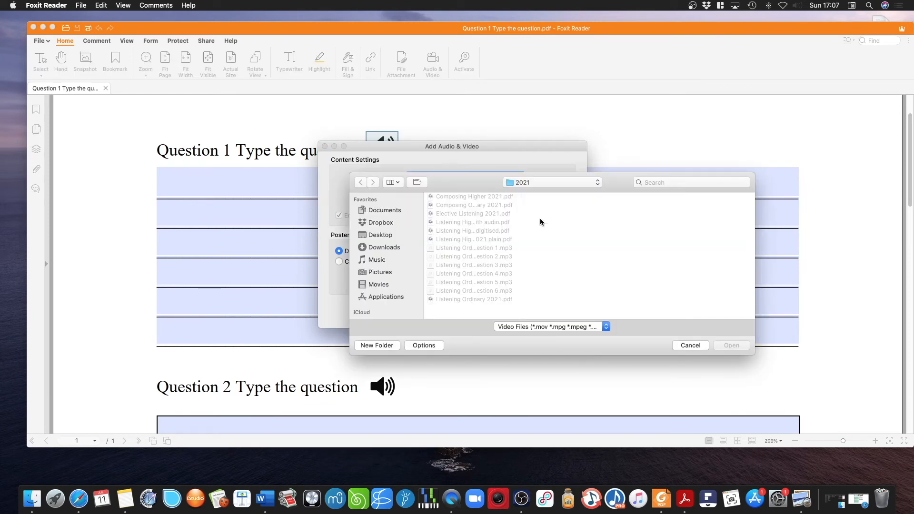
left_click(526, 328)
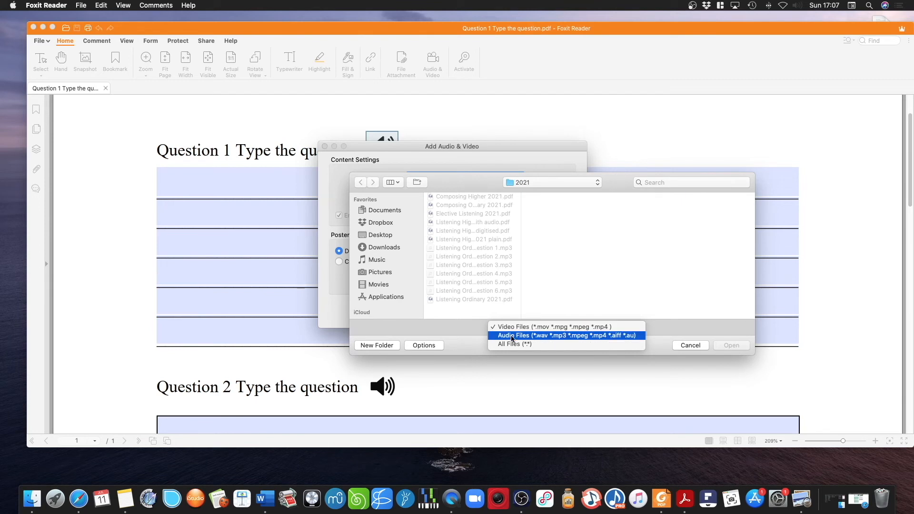
left_click(505, 337)
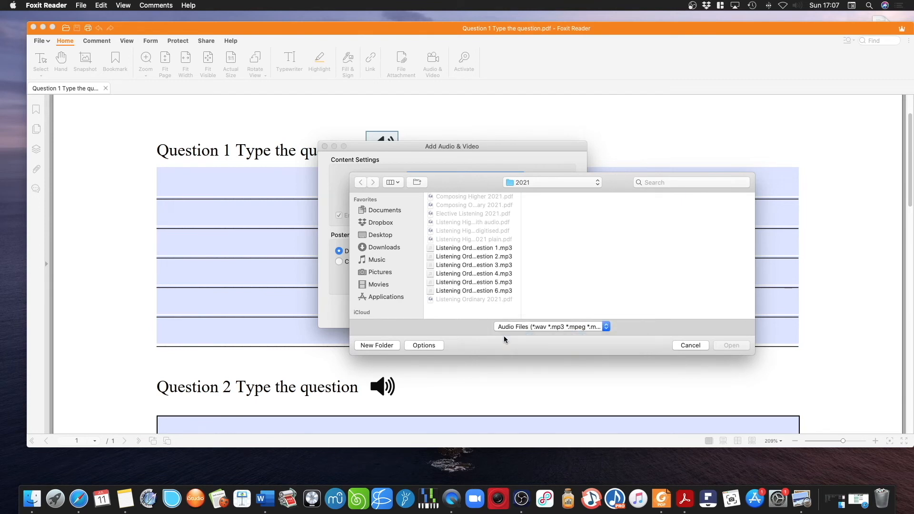
left_click(508, 248)
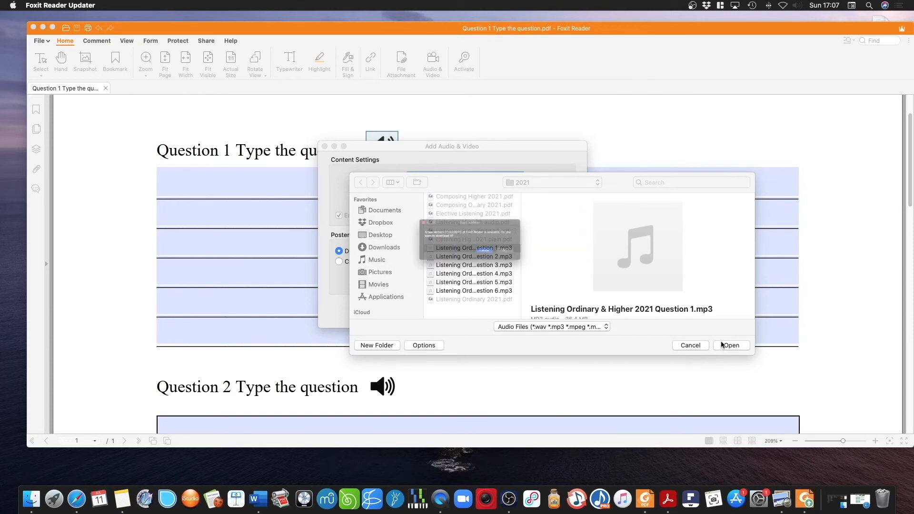
left_click(496, 260)
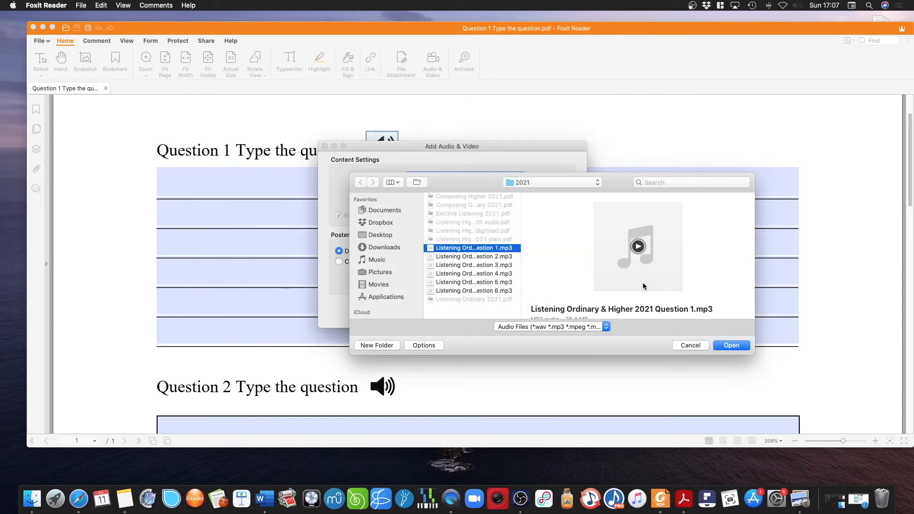
left_click(730, 346)
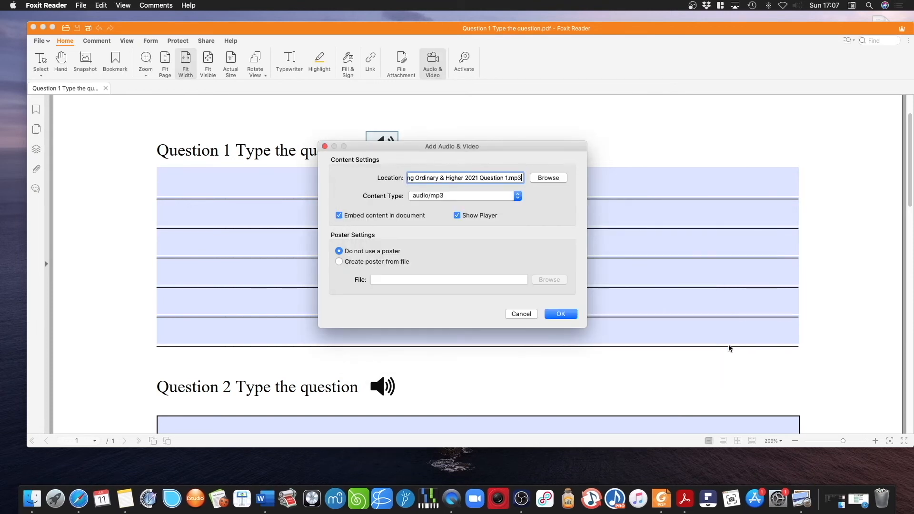
left_click(565, 314)
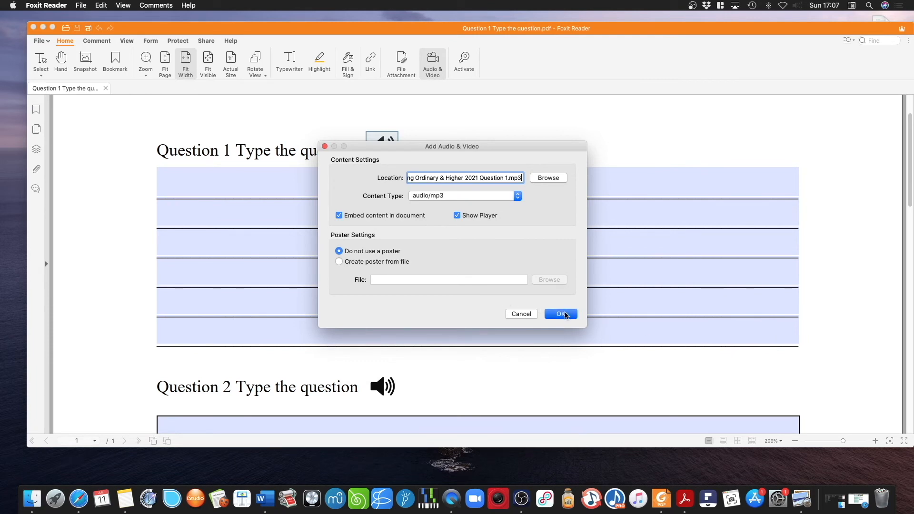